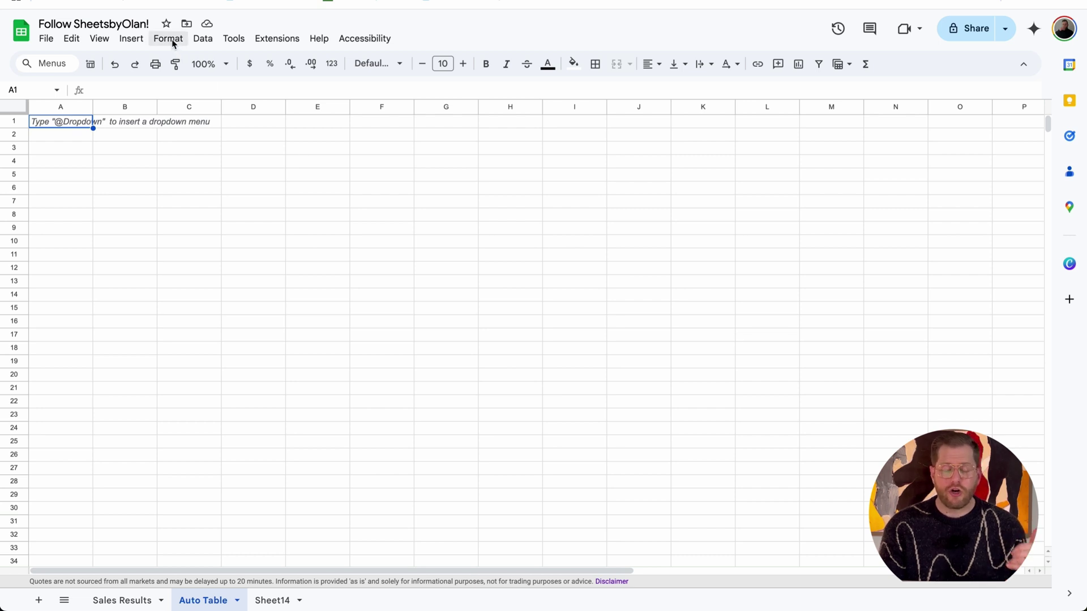
Step: Insert the prebuilt Customer opportunity table from the Customer relations templates and close the template list
left_click(129, 39)
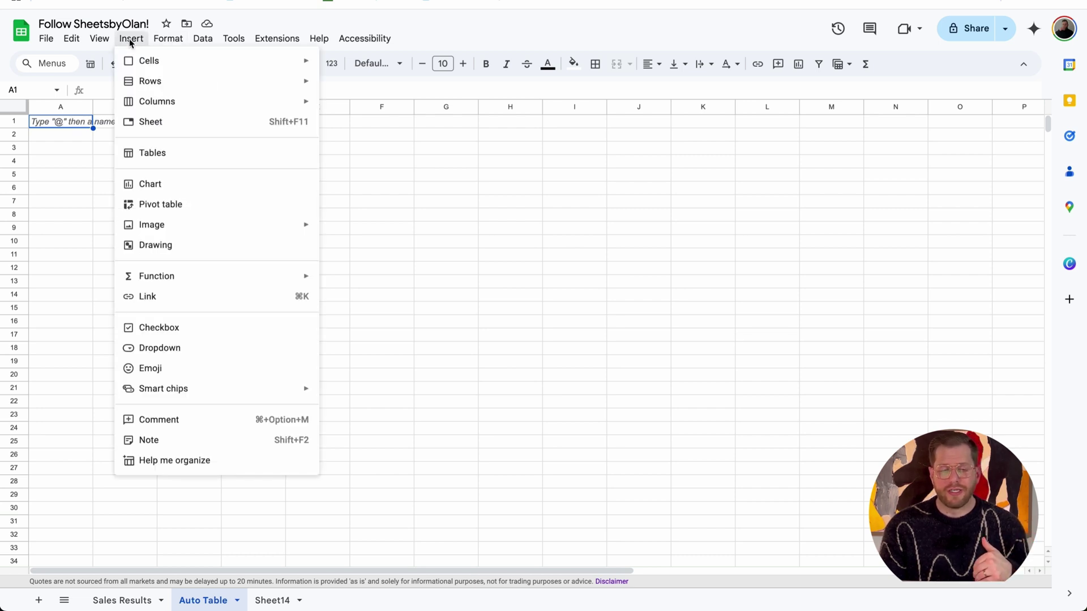
left_click(172, 156)
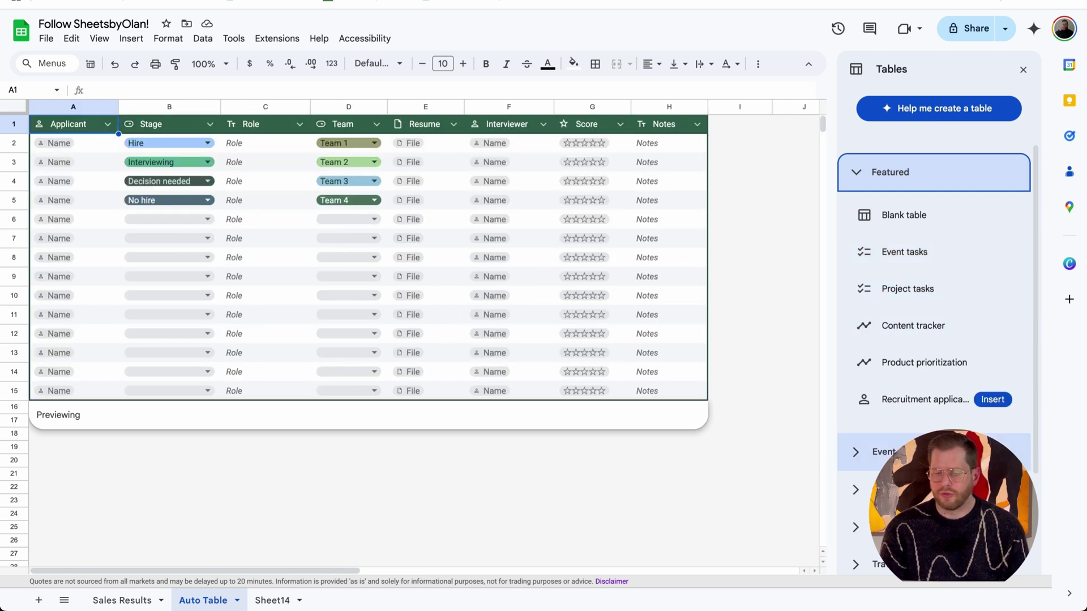
left_click(906, 489)
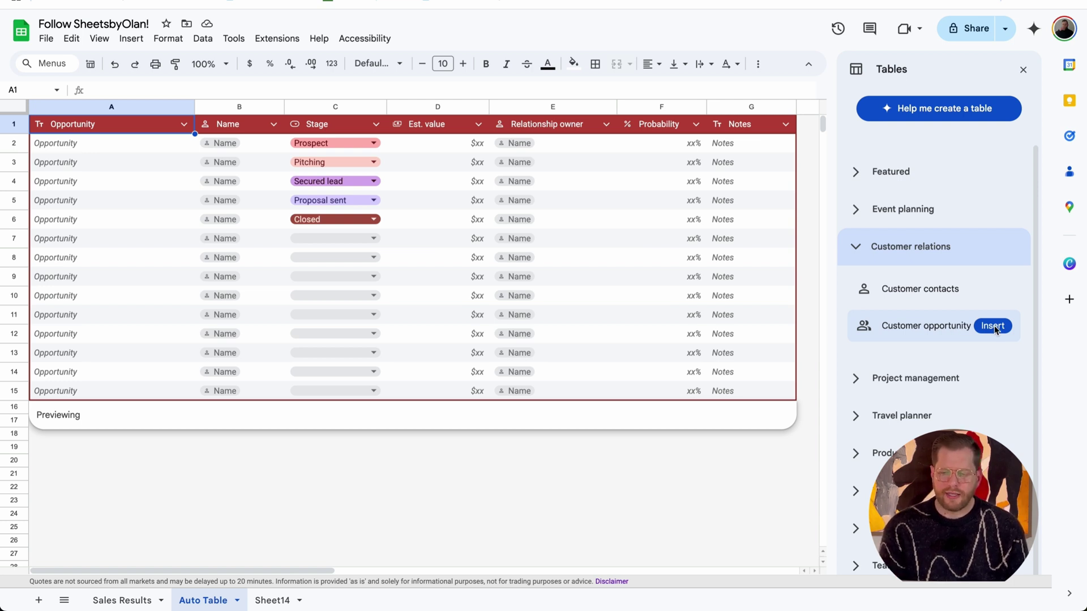
left_click(993, 326)
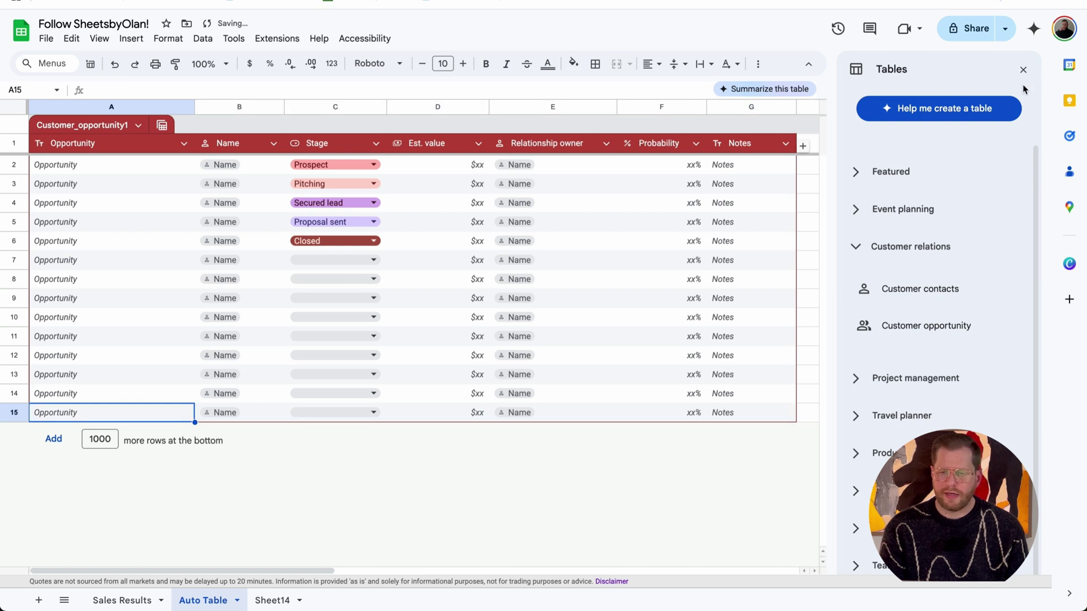
left_click(1023, 69)
left_click(789, 226)
Step: Rename the inserted table as Relationships
left_click(112, 165)
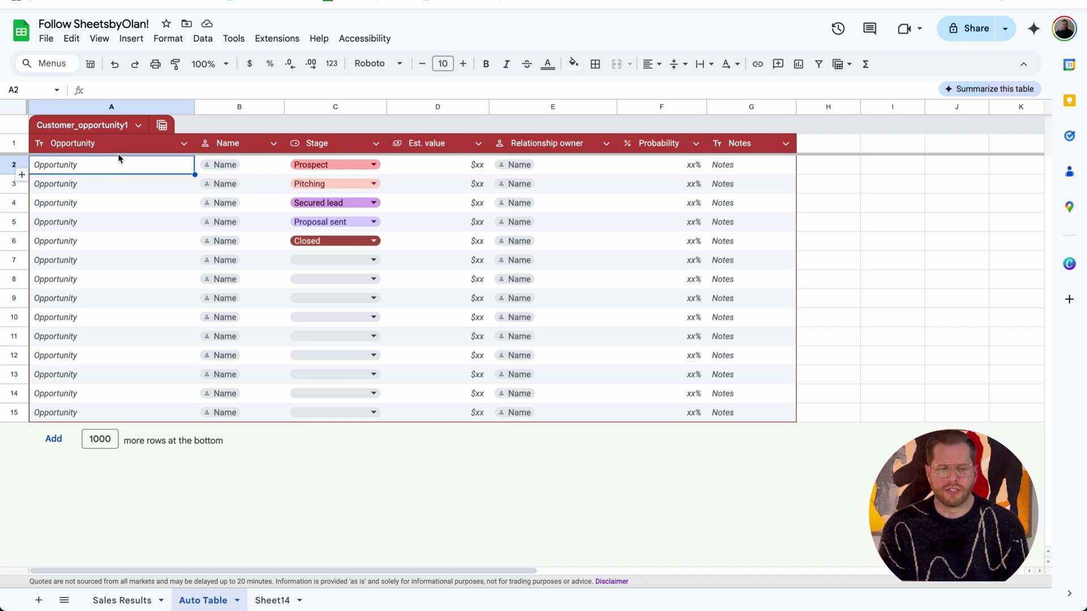
left_click(125, 125)
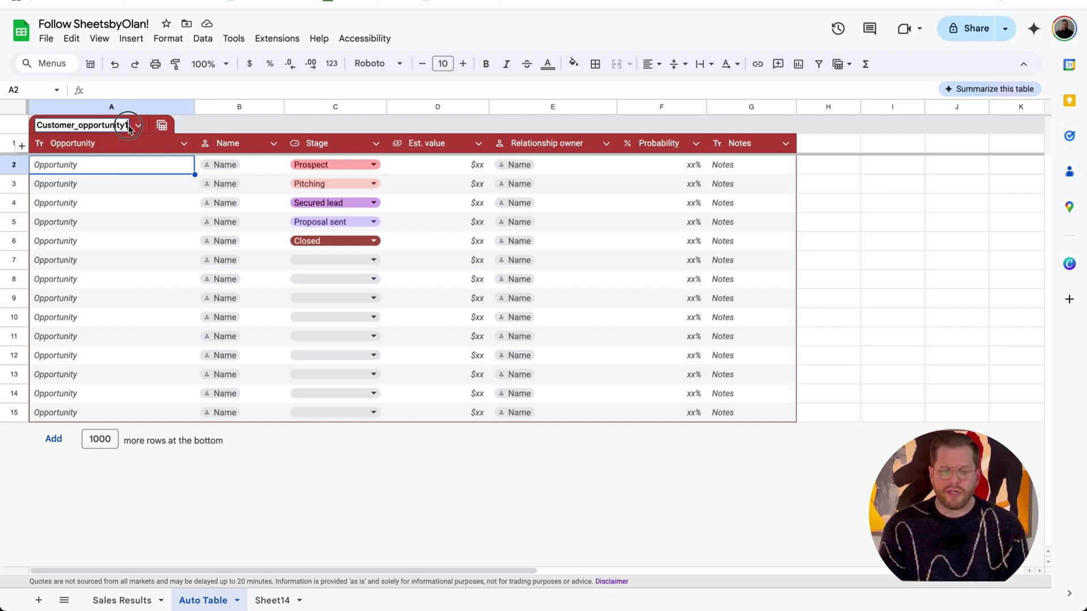
left_click_drag(35, 126, 205, 130)
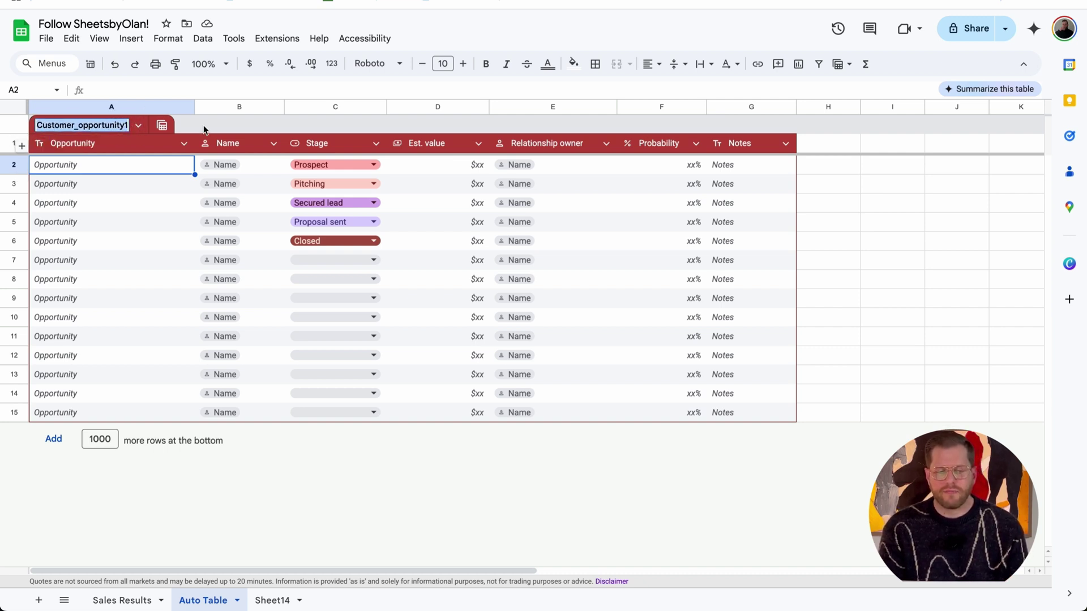
type("Relationsh")
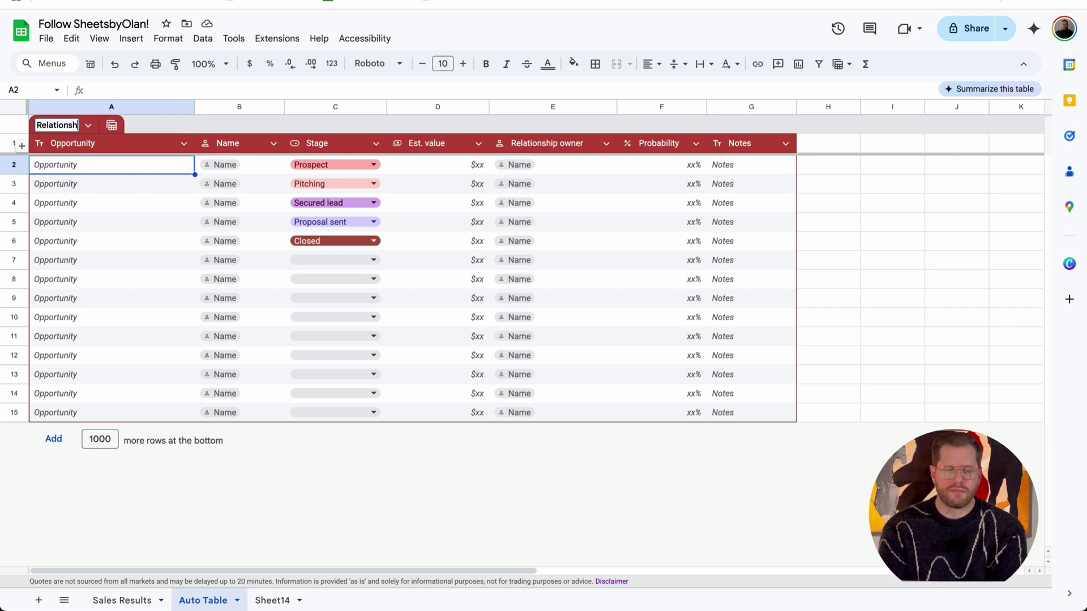
type("ips")
key("Return")
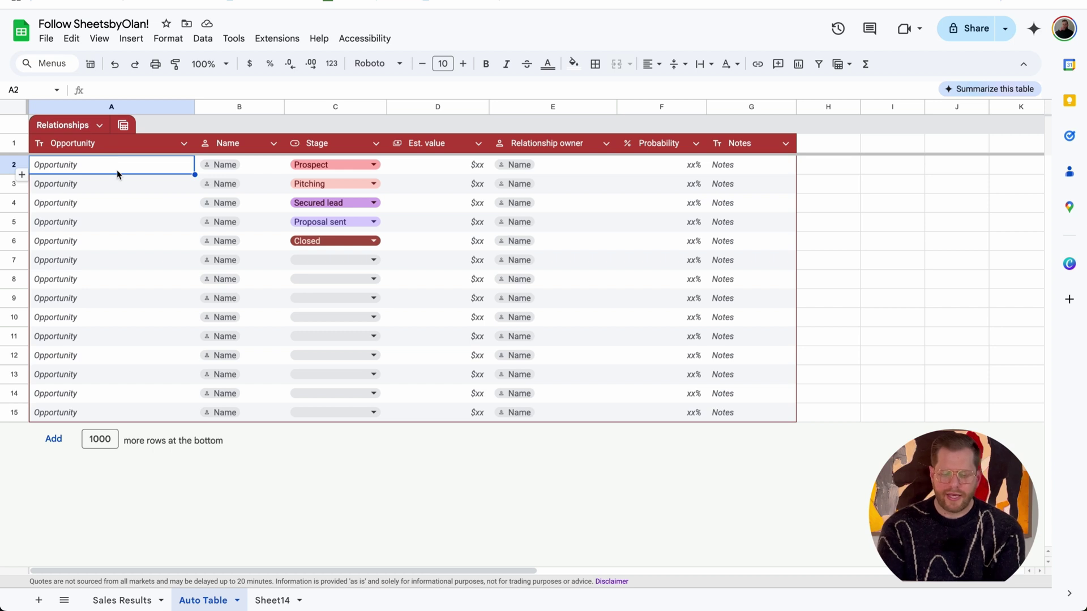
Step: Enter "test" in the first row of the Opportunity column
type("test")
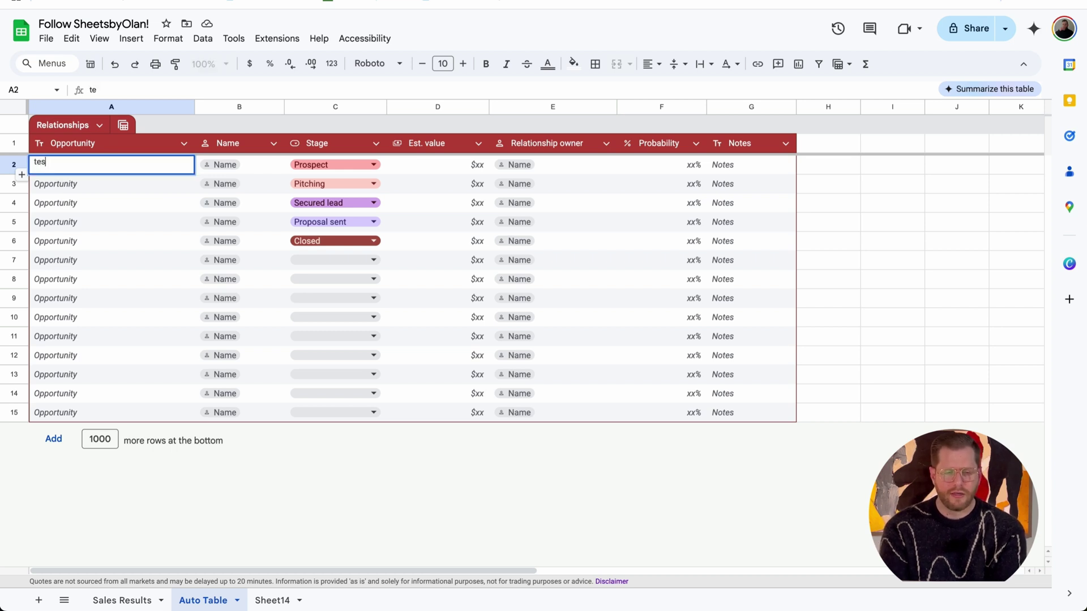
key("Return")
left_click(132, 168)
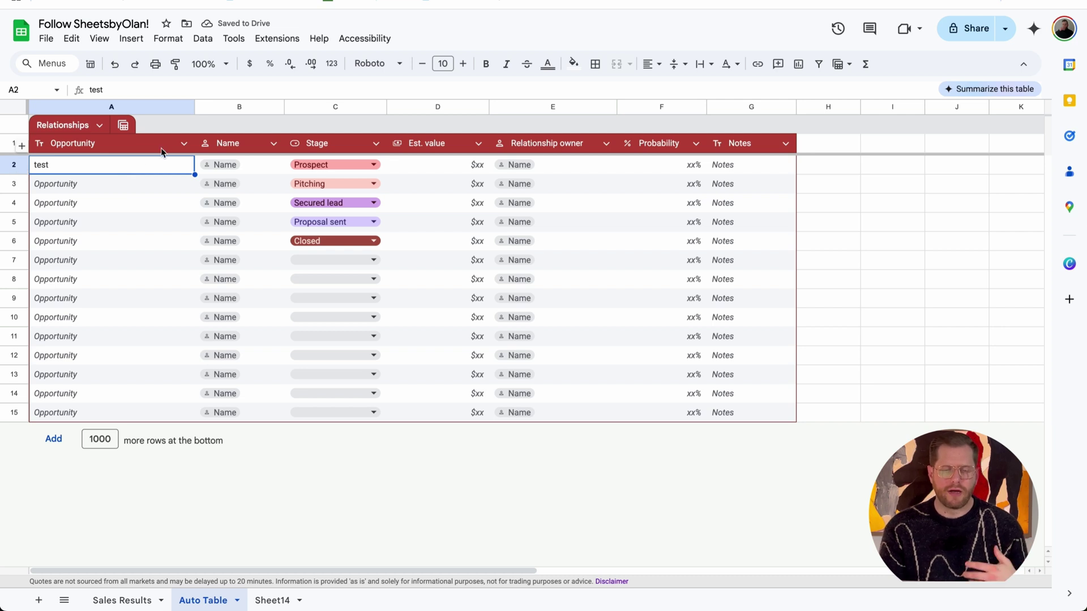
Step: Turn off the placeholders in the Opportunity column and check its empty cells
left_click(184, 143)
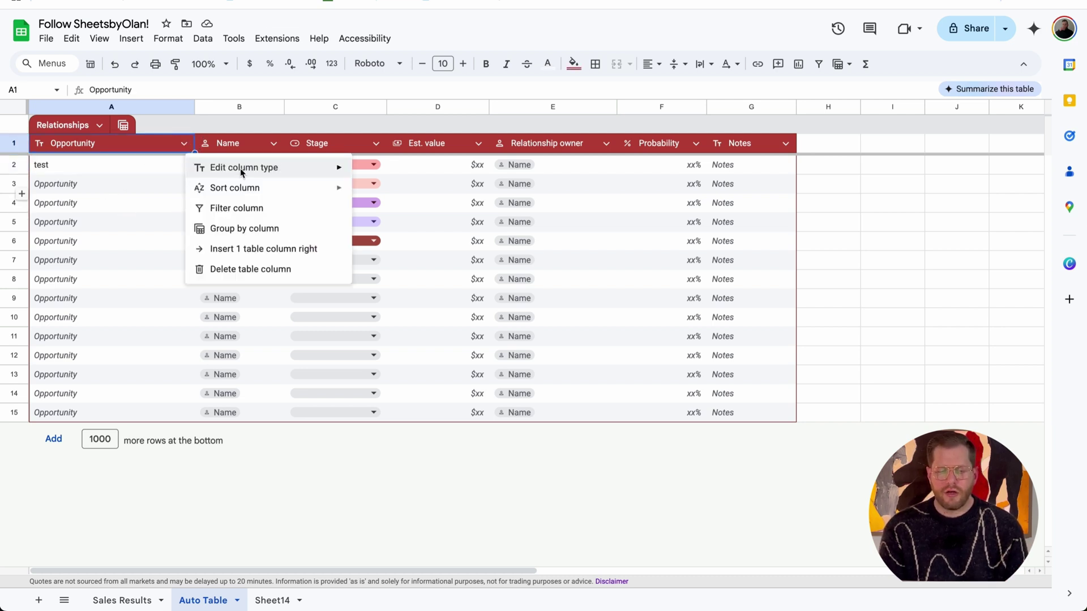
mouse_move(248, 173)
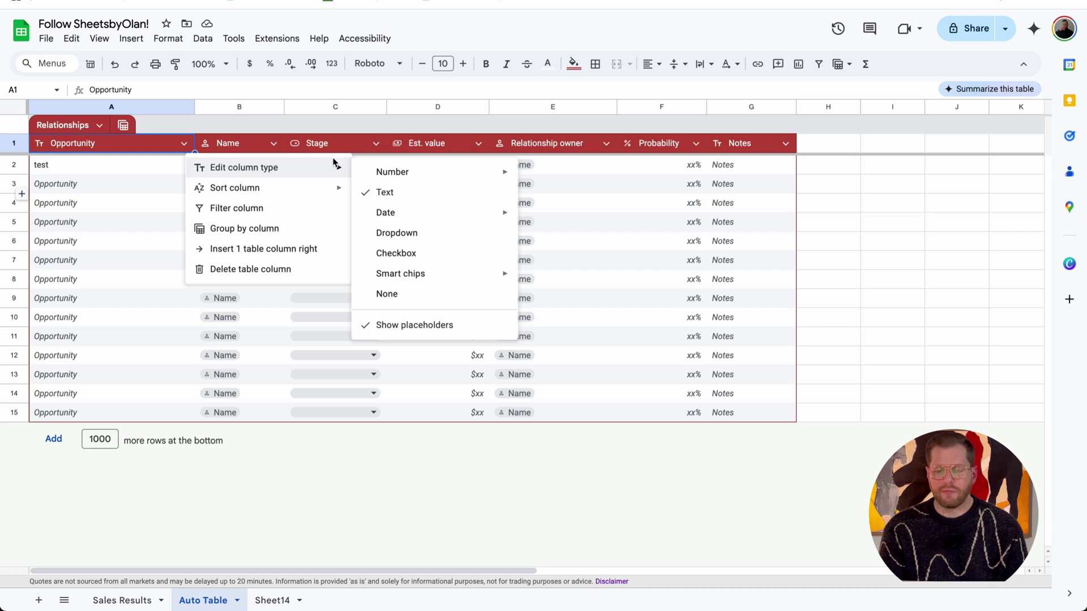
left_click(418, 326)
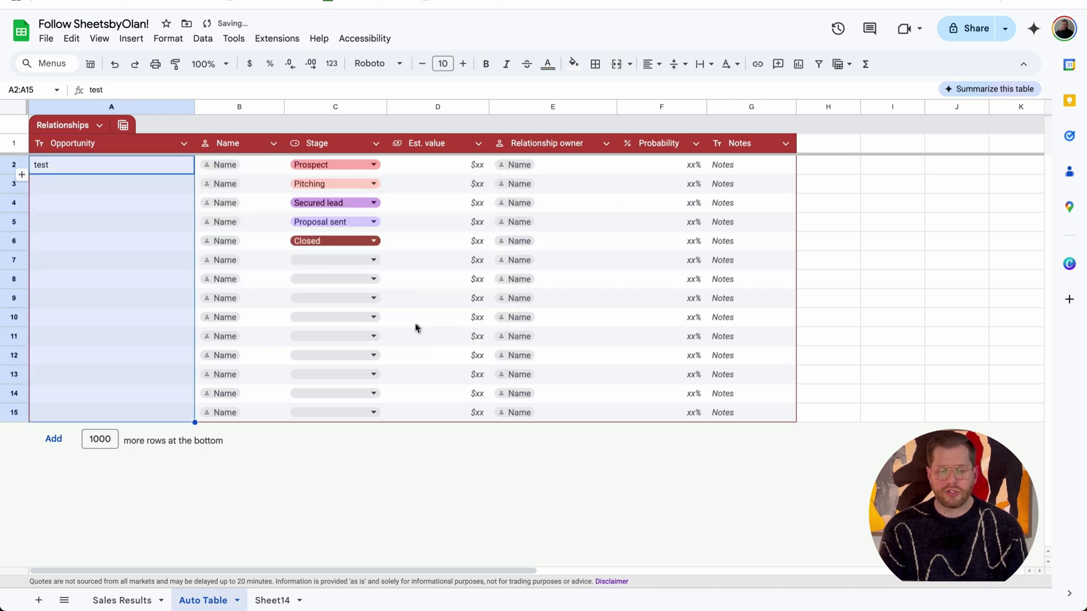
left_click(158, 245)
left_click_drag(133, 180, 116, 417)
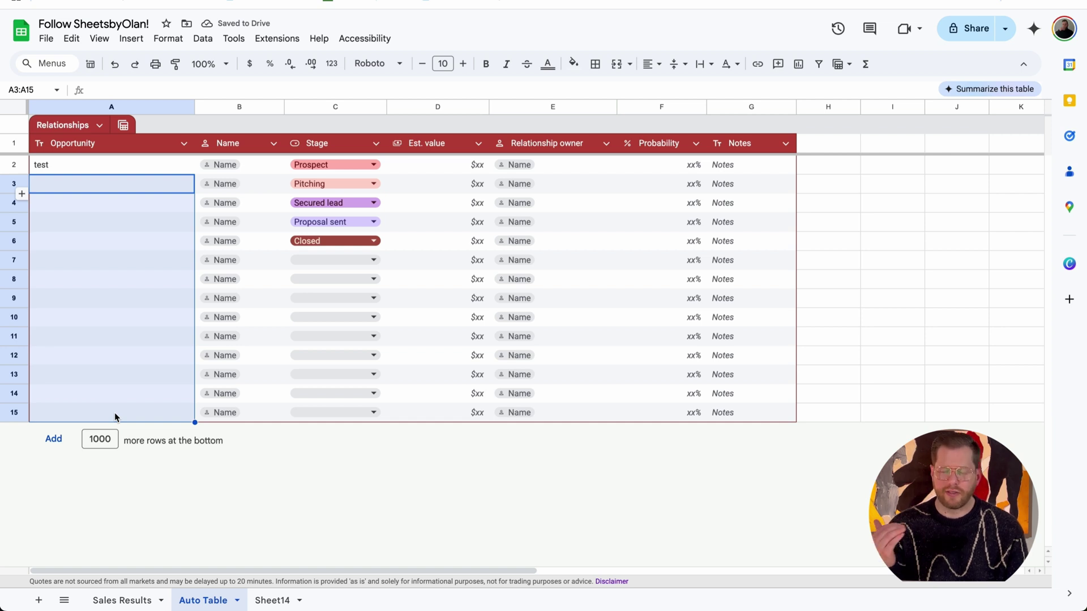
left_click(121, 314)
left_click(156, 166)
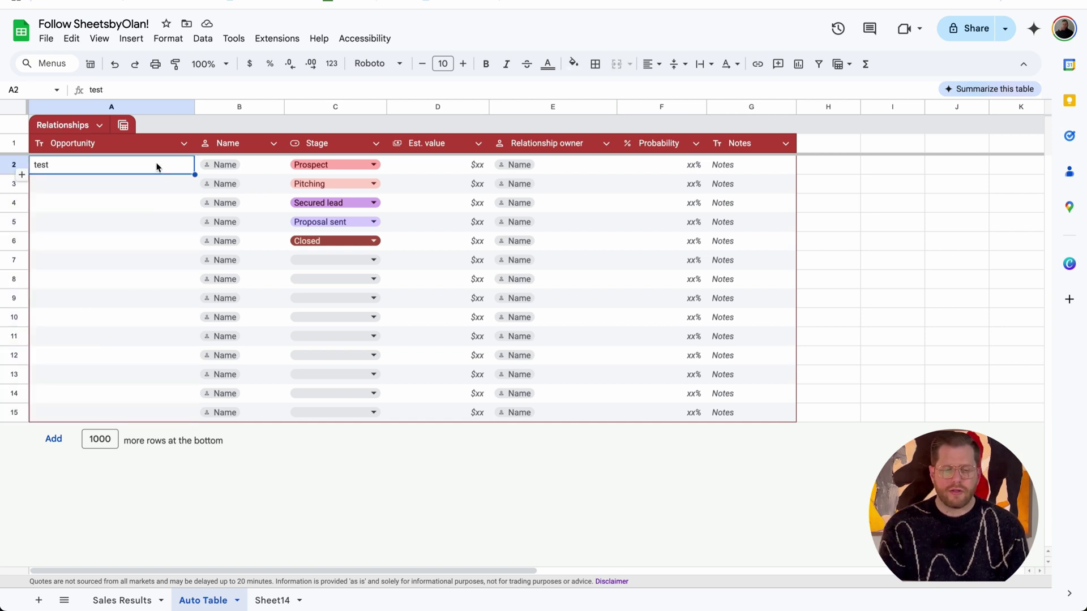
Step: Change the Opportunity column's type to Dropdown and view the available criteria options
left_click(184, 143)
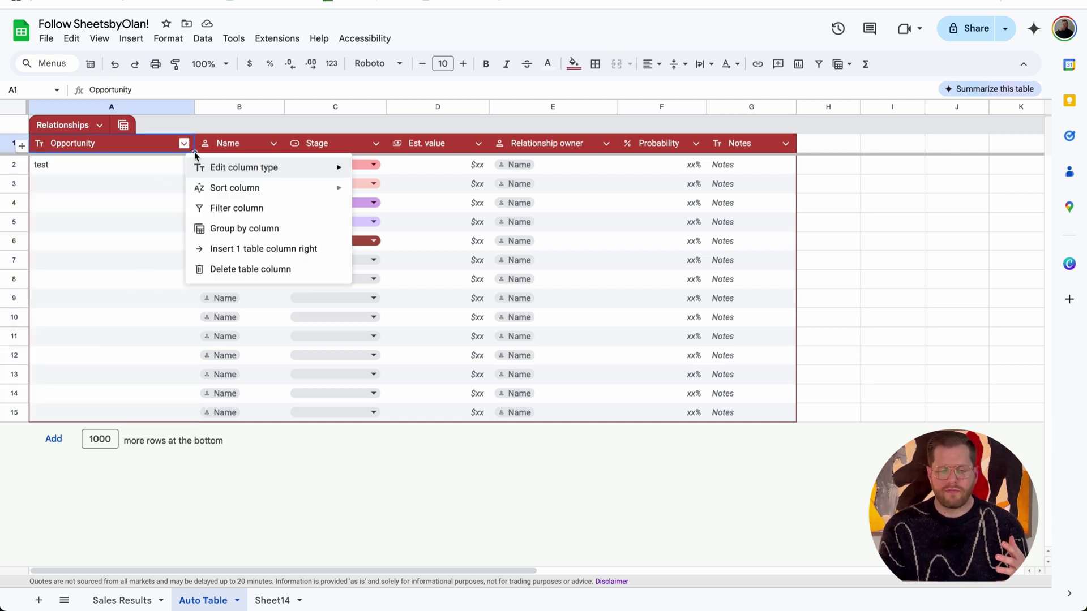
mouse_move(223, 172)
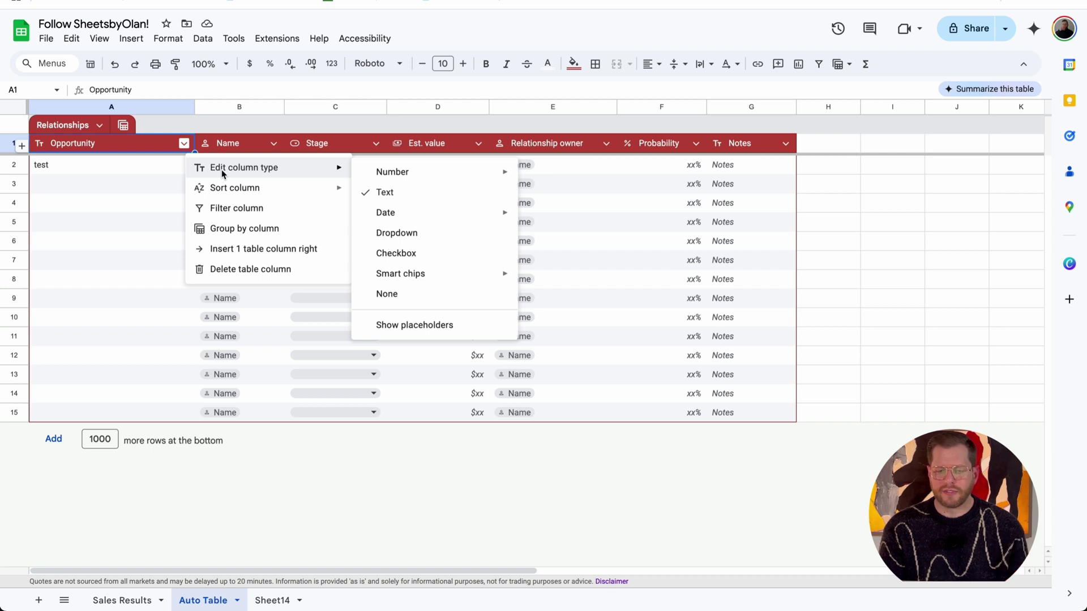
mouse_move(441, 170)
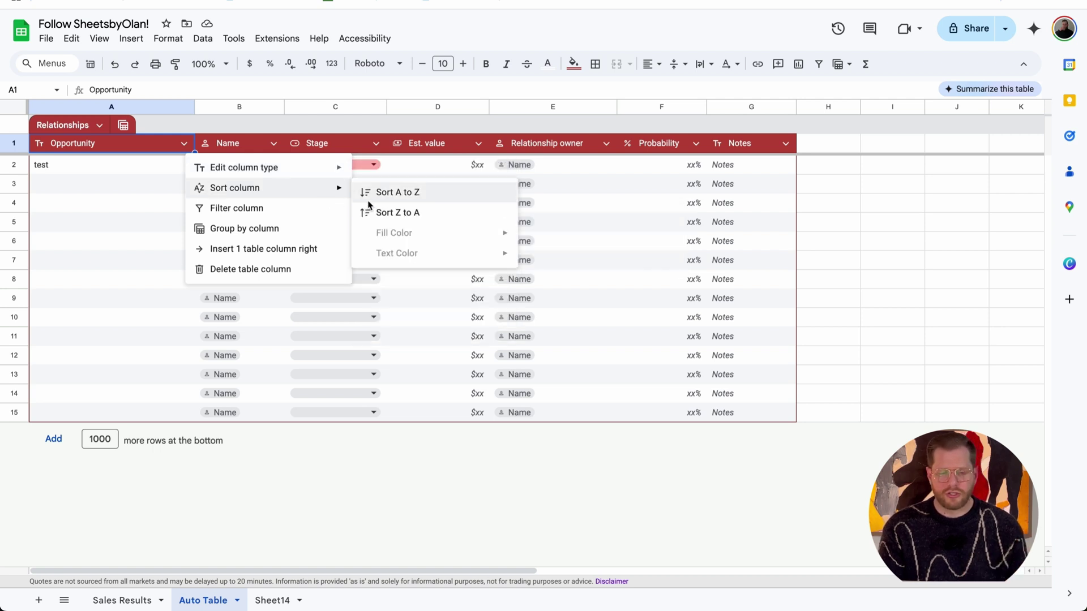
mouse_move(388, 214)
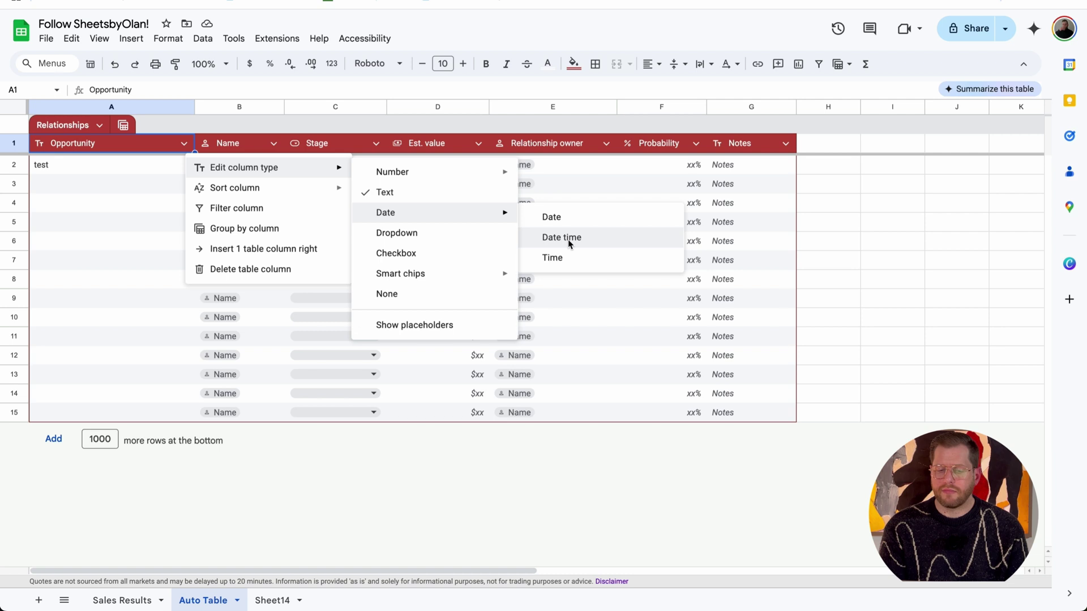
left_click(437, 238)
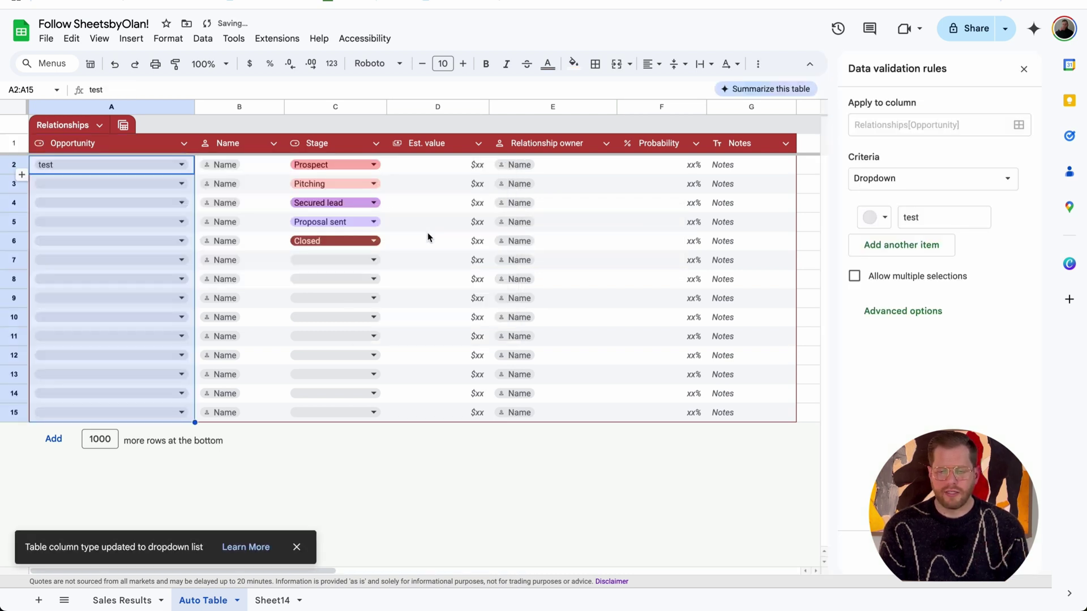
left_click(973, 173)
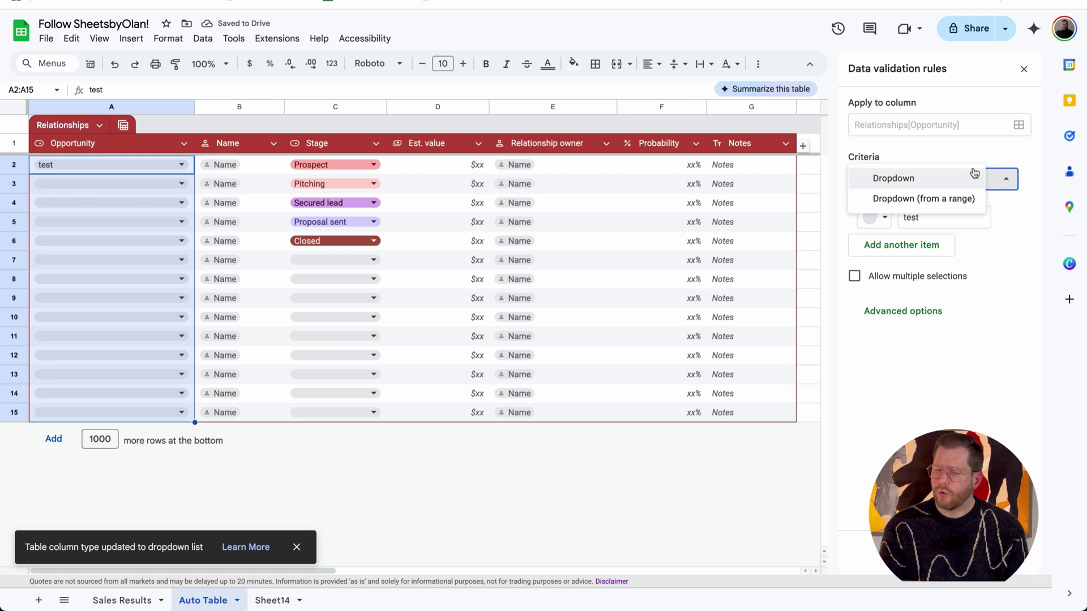
Step: Change the Opportunity column's type to Checkbox, and look at its smart chip type option
left_click(184, 143)
mouse_move(266, 168)
left_click(402, 252)
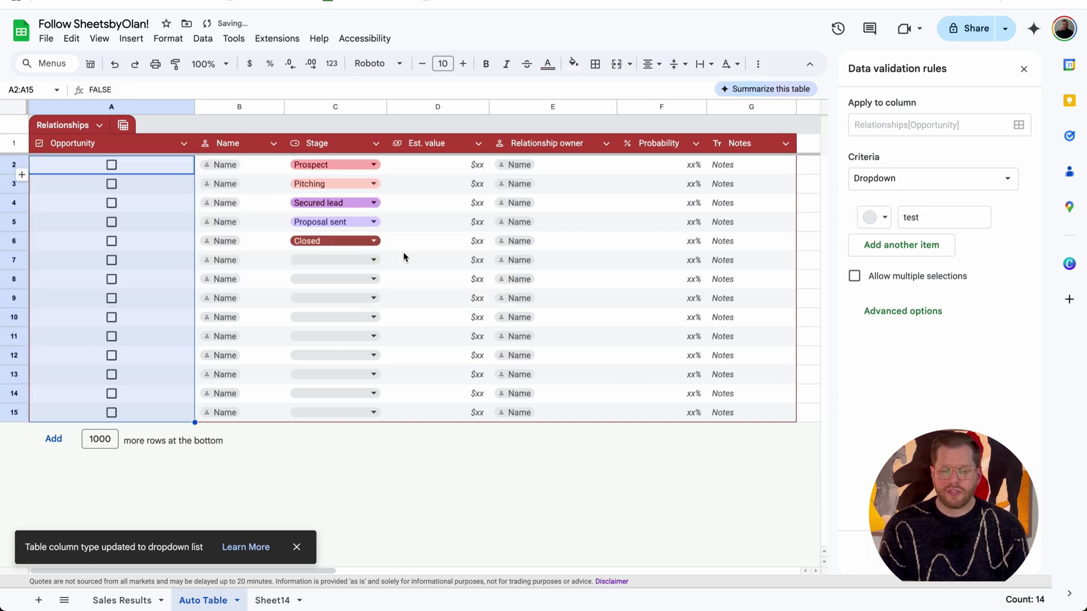
left_click(184, 143)
mouse_move(266, 168)
mouse_move(419, 272)
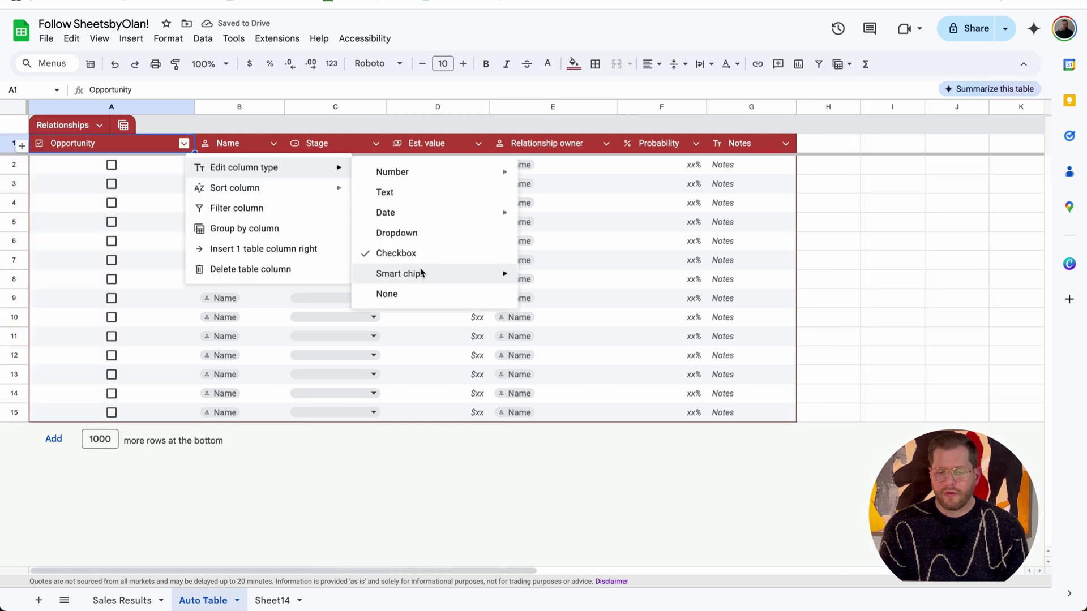
Step: Paste the contact's e-mail address into the first row of the Name column and check the resulting entry
left_click(253, 171)
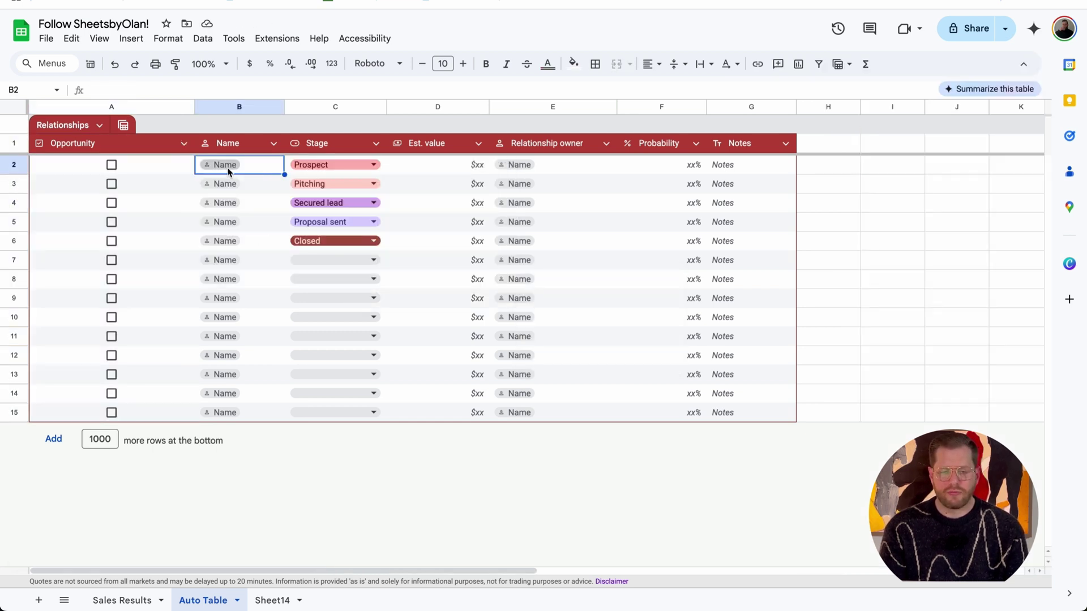
key("super+v")
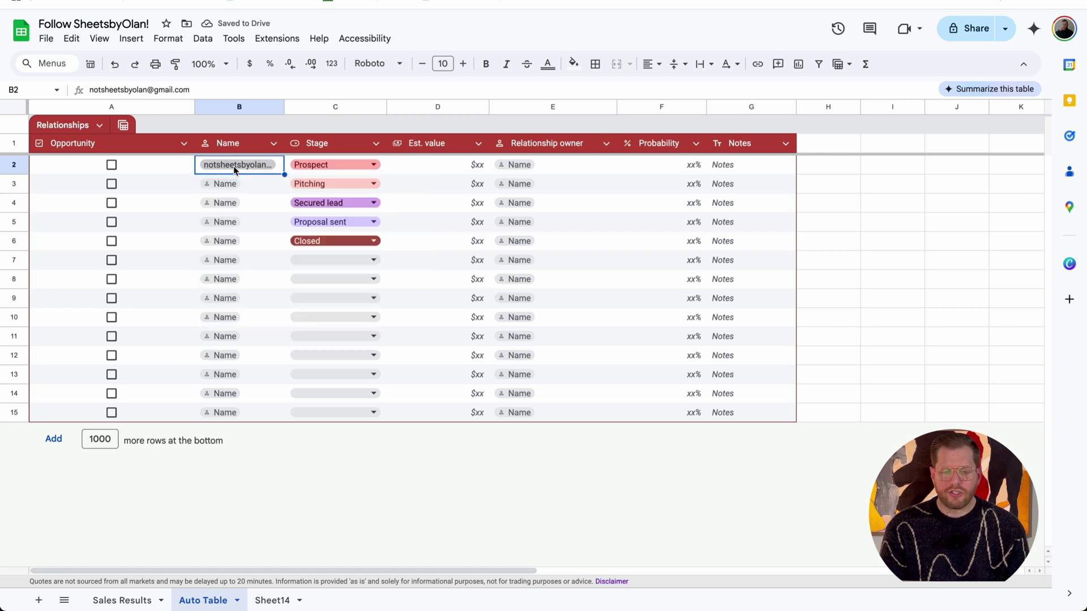
left_click(246, 184)
left_click(249, 168)
mouse_move(249, 168)
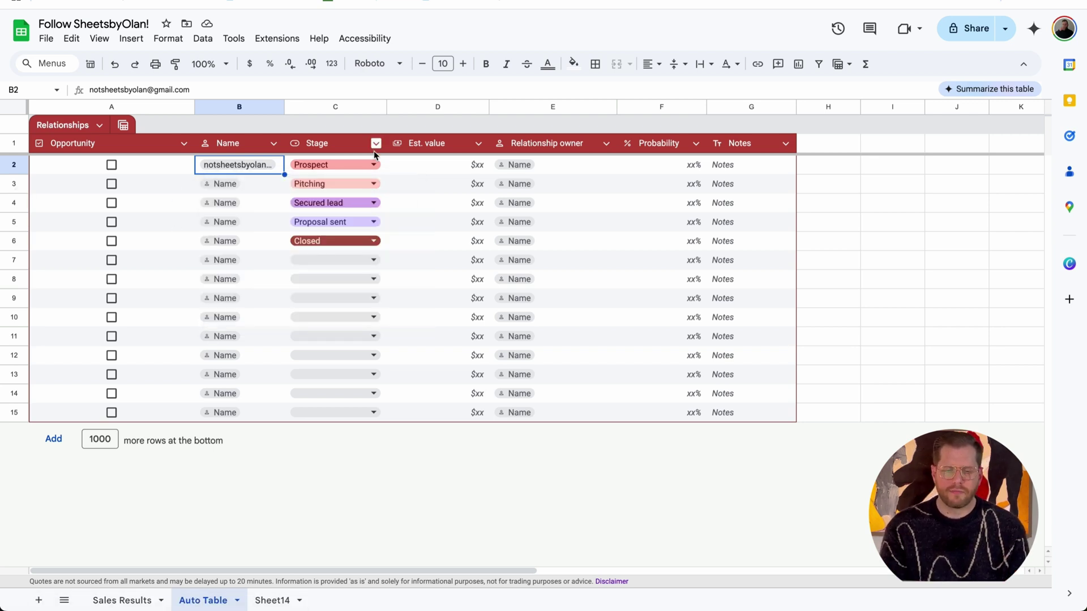
Step: Change the Relationship owner column's type to the File smart chip
left_click(606, 143)
mouse_move(735, 172)
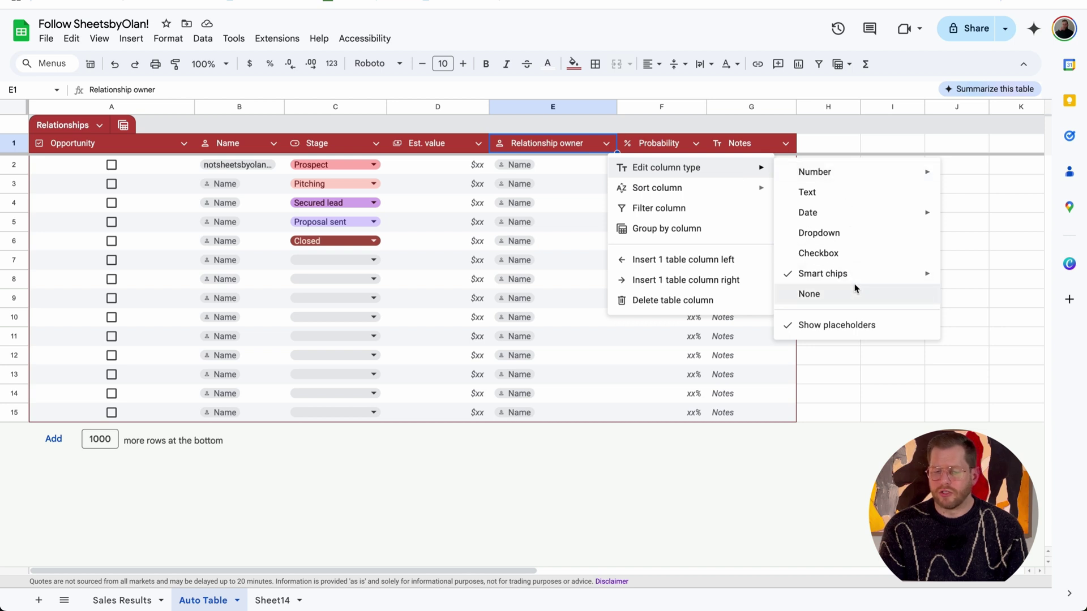
mouse_move(886, 278)
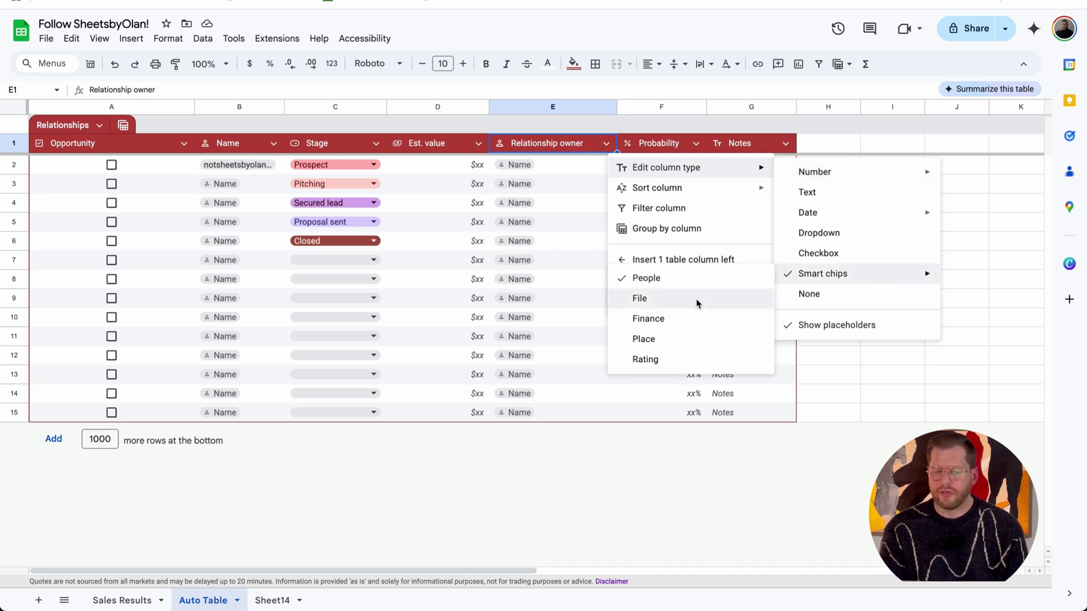
left_click(672, 305)
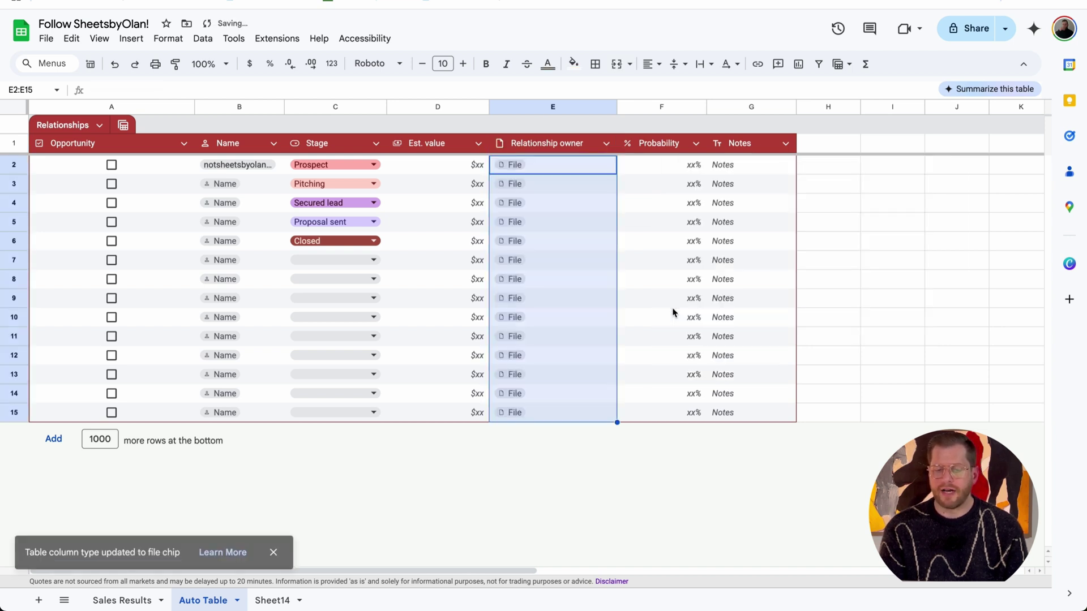
Step: Add the Follow SheetsbyOlan! file as a chip in the first Relationship owner row and preview it
double_click(545, 165)
left_click(595, 177)
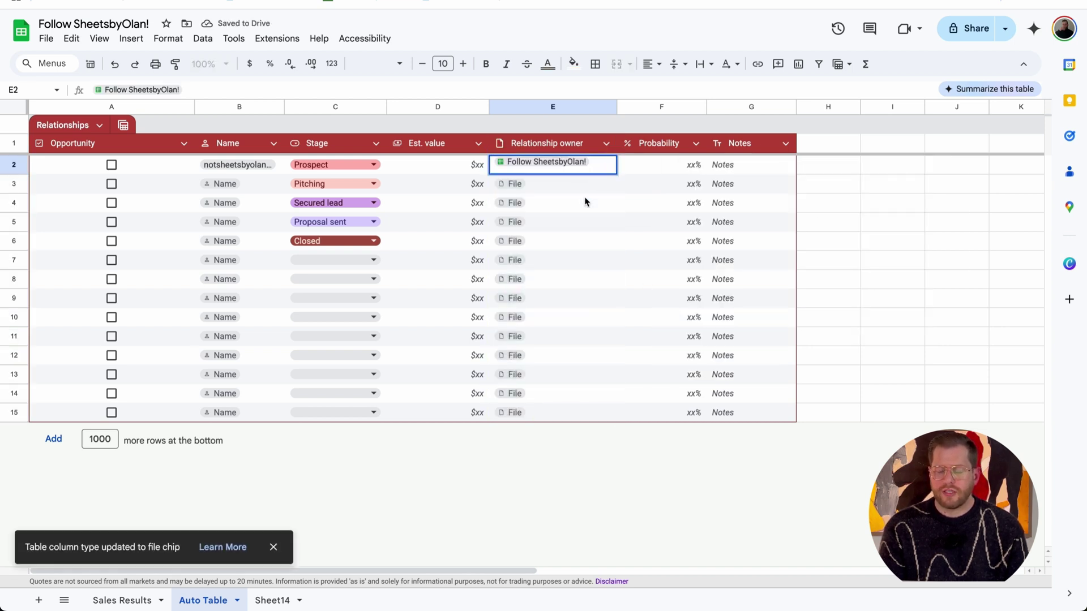
left_click(585, 199)
left_click(601, 168)
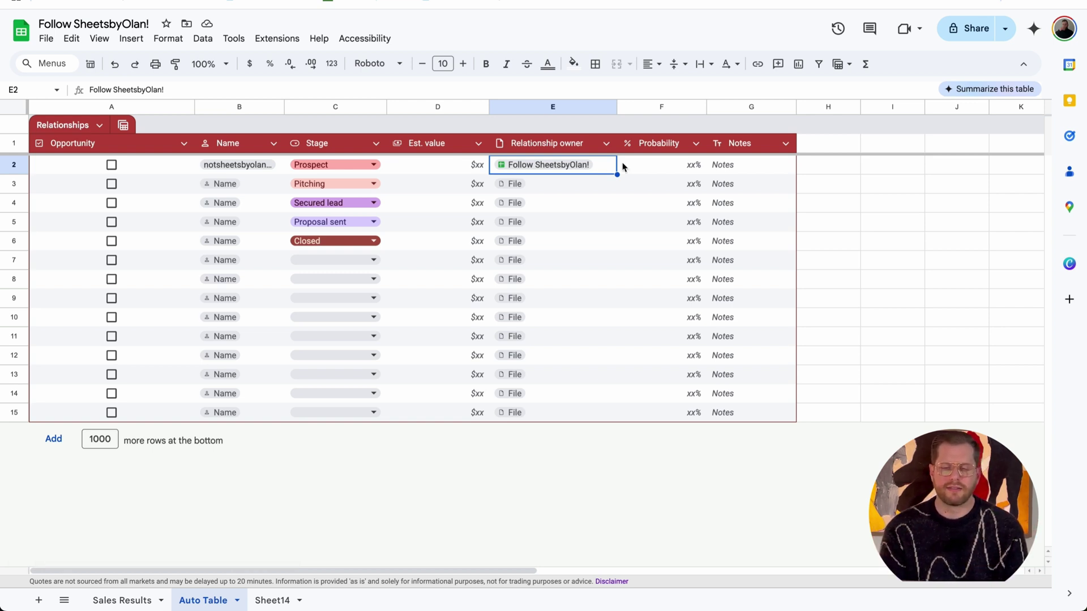
mouse_move(566, 164)
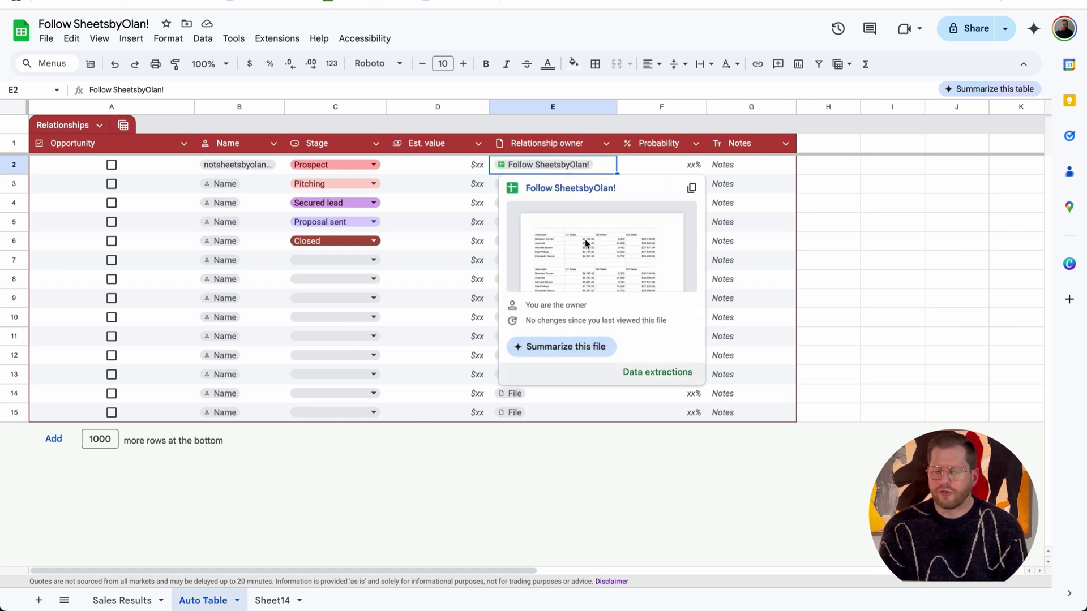
Step: Change the Probability column's type to the Rating smart chip
left_click(695, 143)
mouse_move(756, 168)
mouse_move(911, 273)
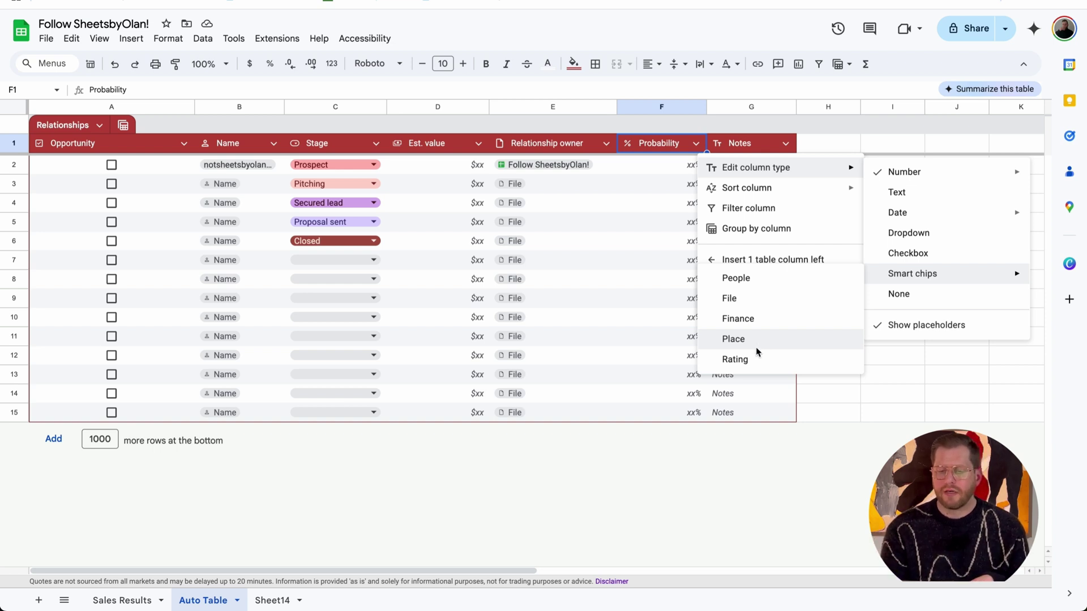
left_click(751, 362)
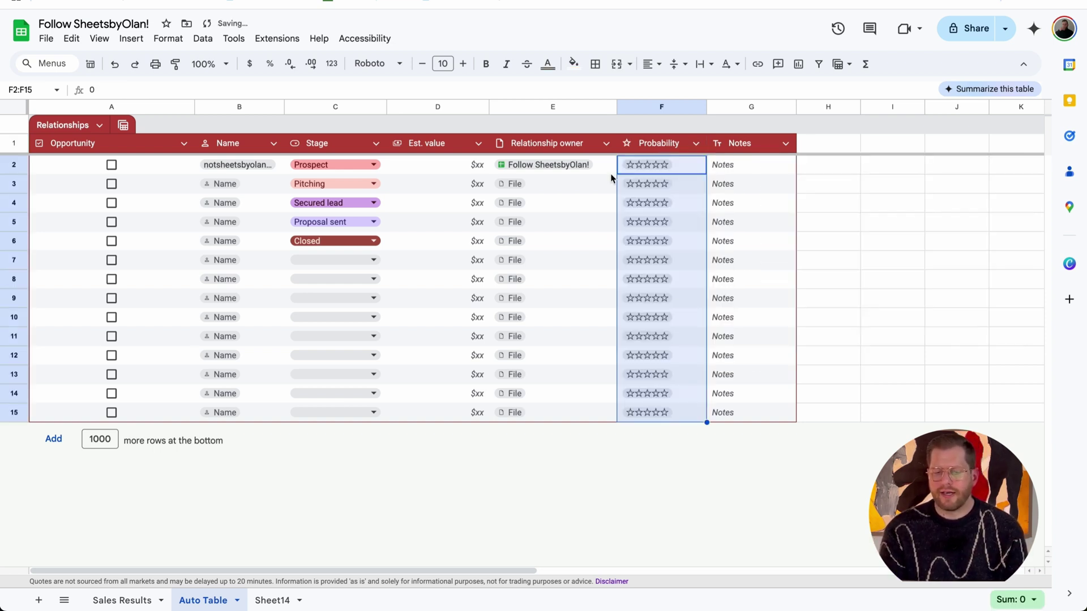
Step: Give the first row a five-star Probability rating and set the Probability column's type to None
double_click(649, 163)
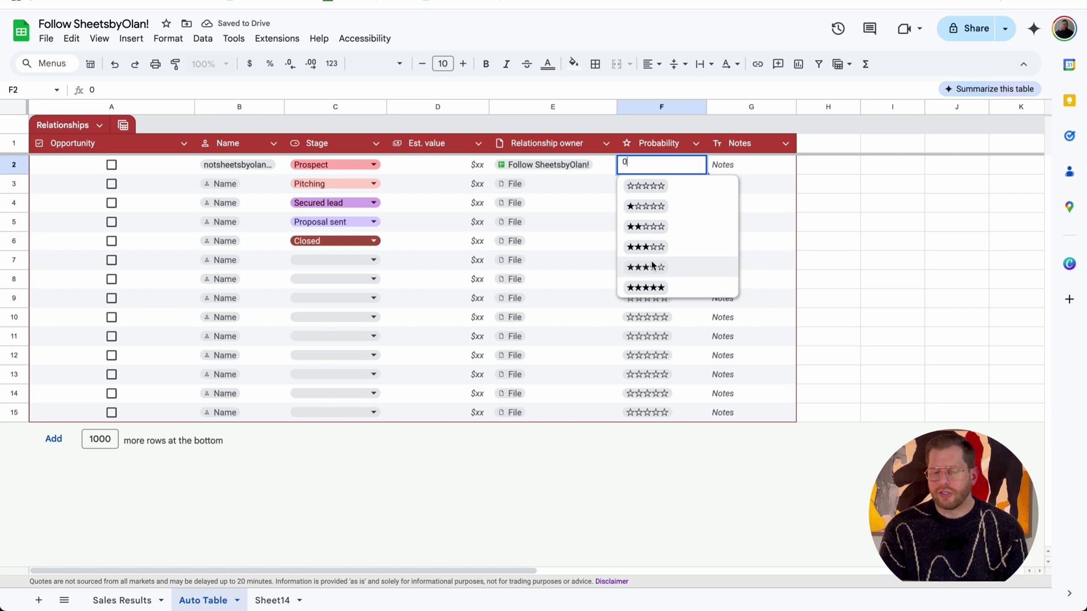
left_click(657, 288)
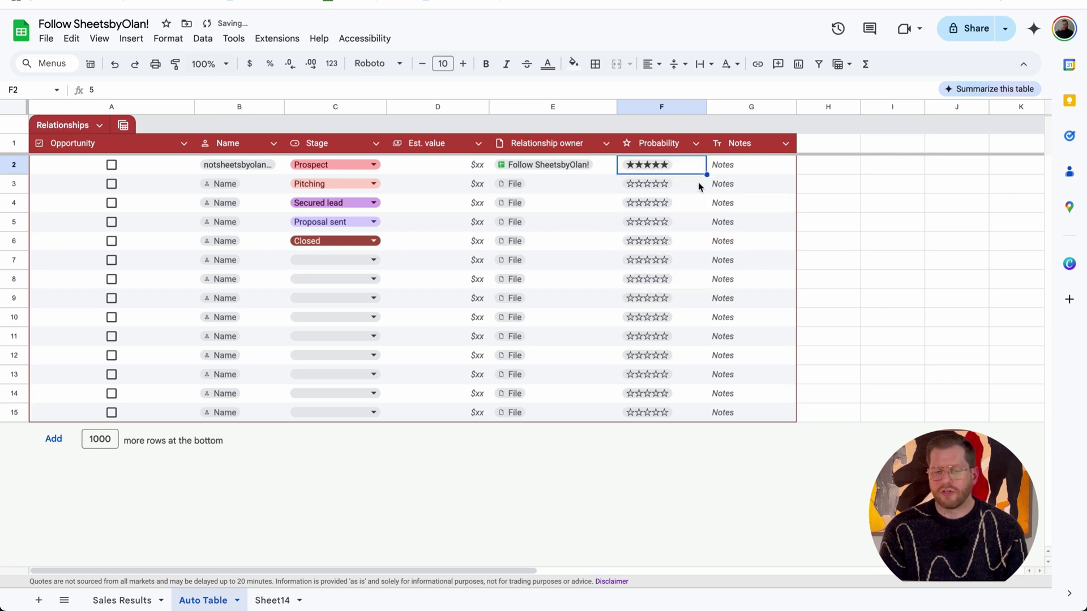
left_click(684, 189)
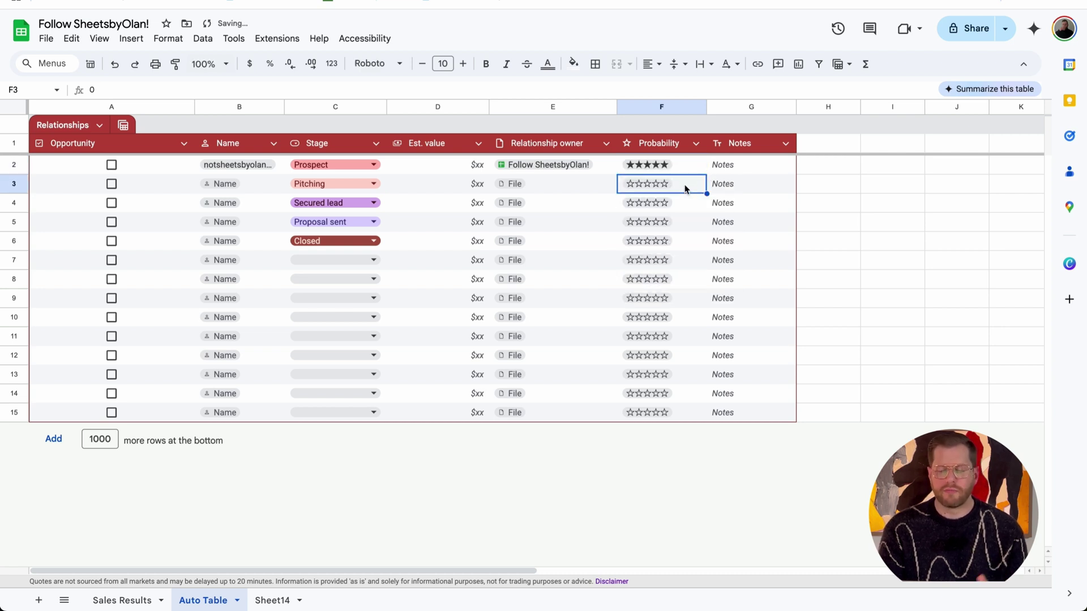
left_click(695, 143)
left_click(922, 303)
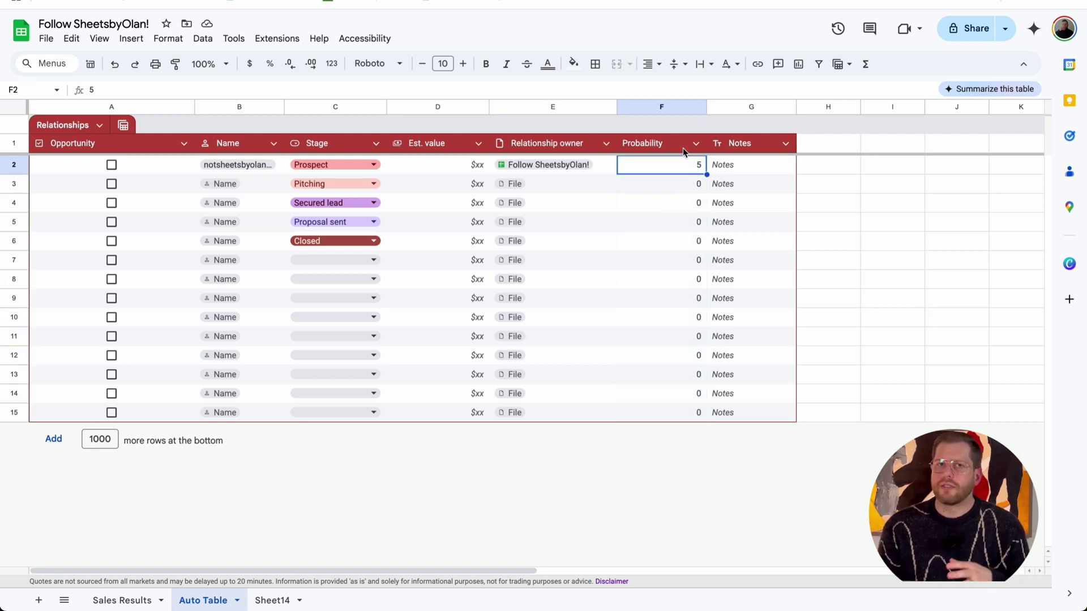
Step: Change the Est. value column's number type to Percent
left_click(479, 144)
mouse_move(548, 164)
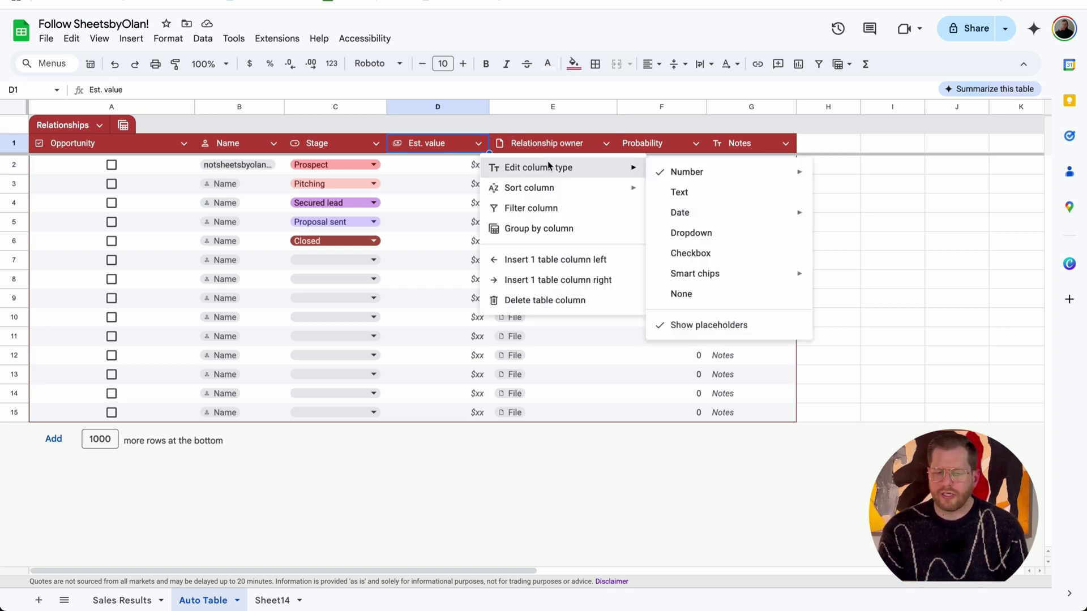
mouse_move(710, 169)
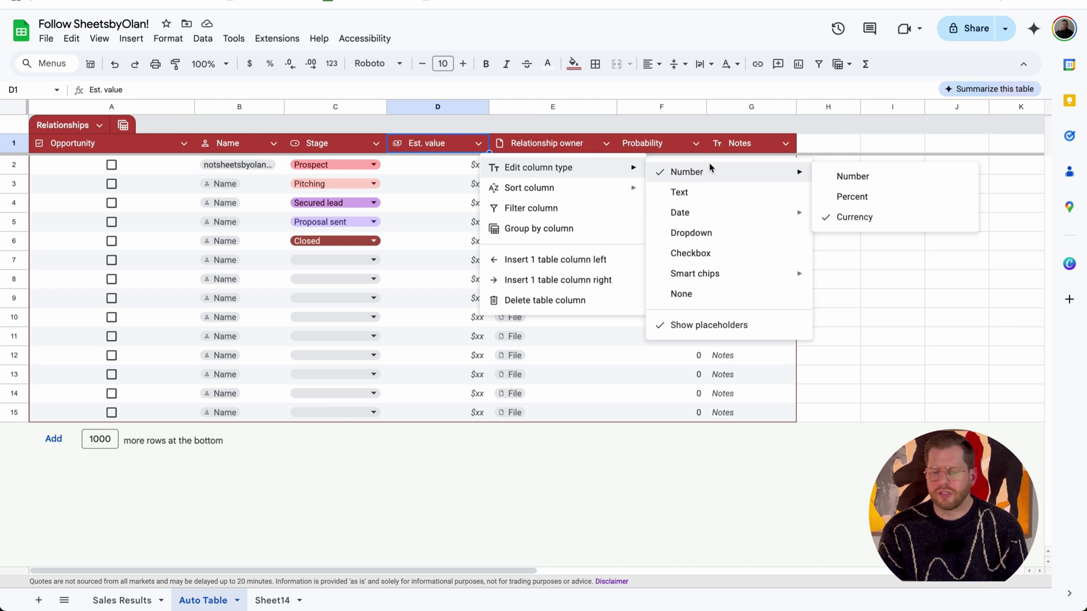
left_click(851, 196)
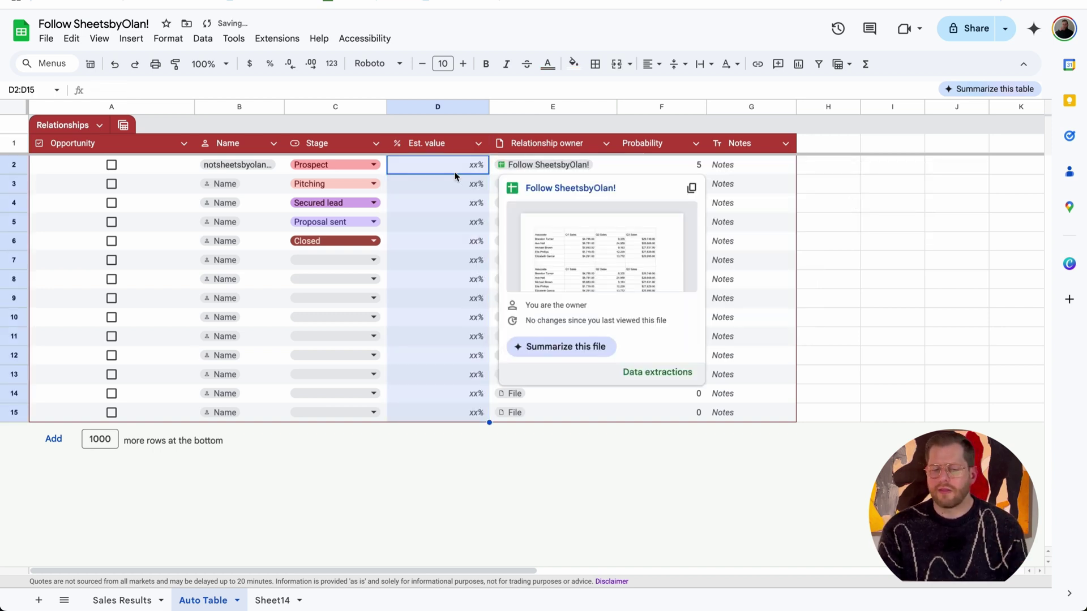
Step: Turn off the placeholders in the Est. value column
left_click(479, 144)
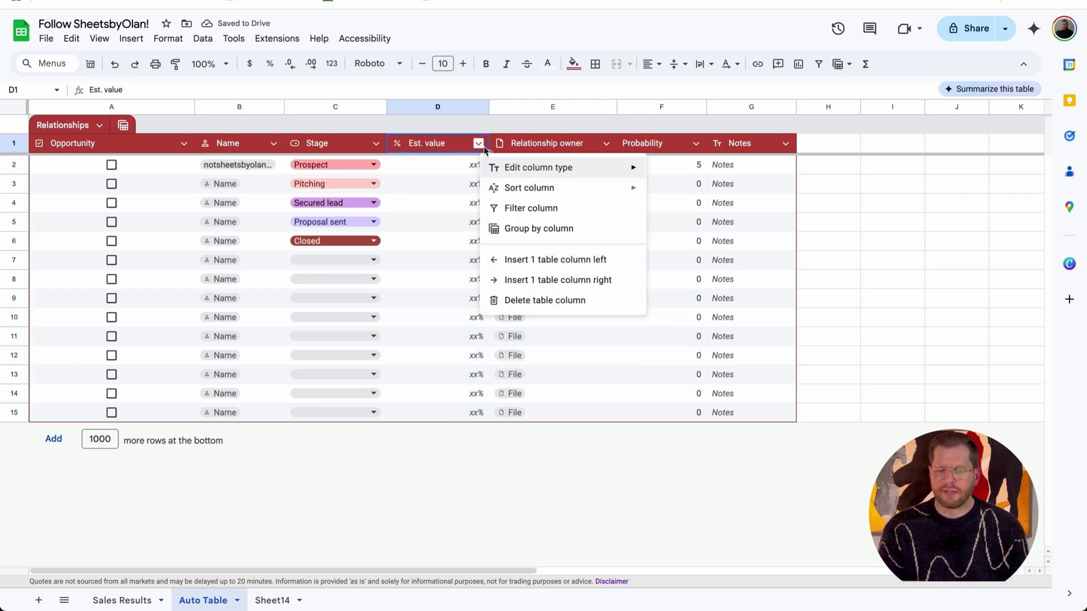
mouse_move(558, 168)
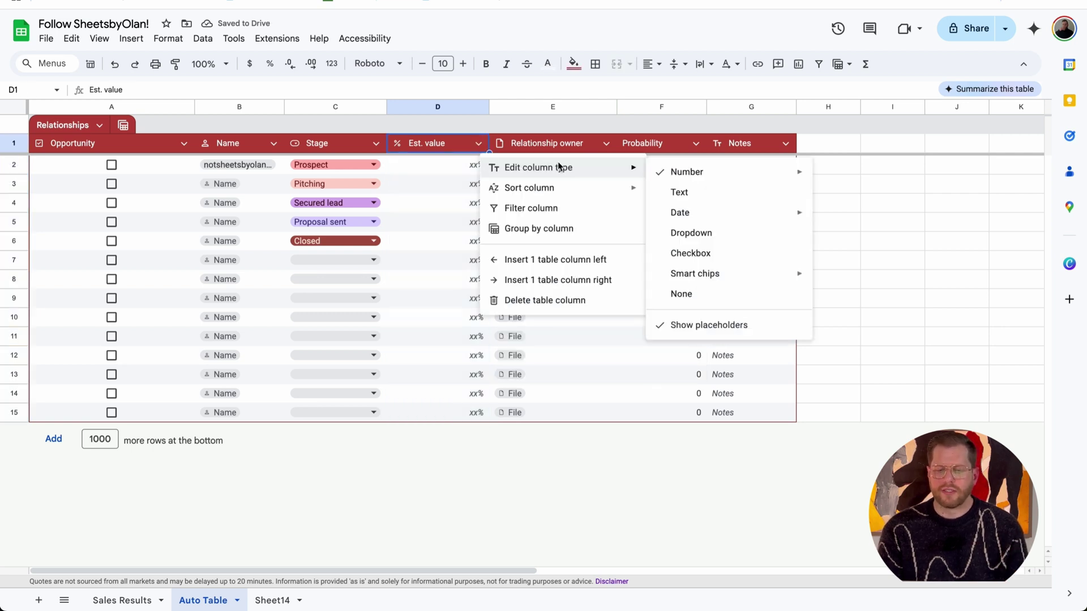
left_click(686, 322)
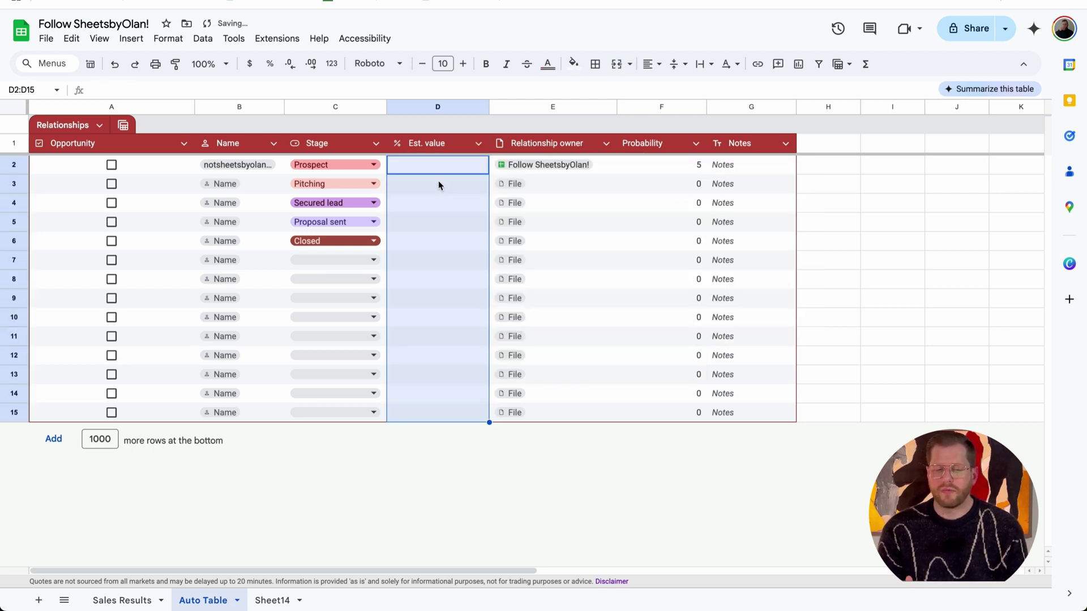
left_click(670, 165)
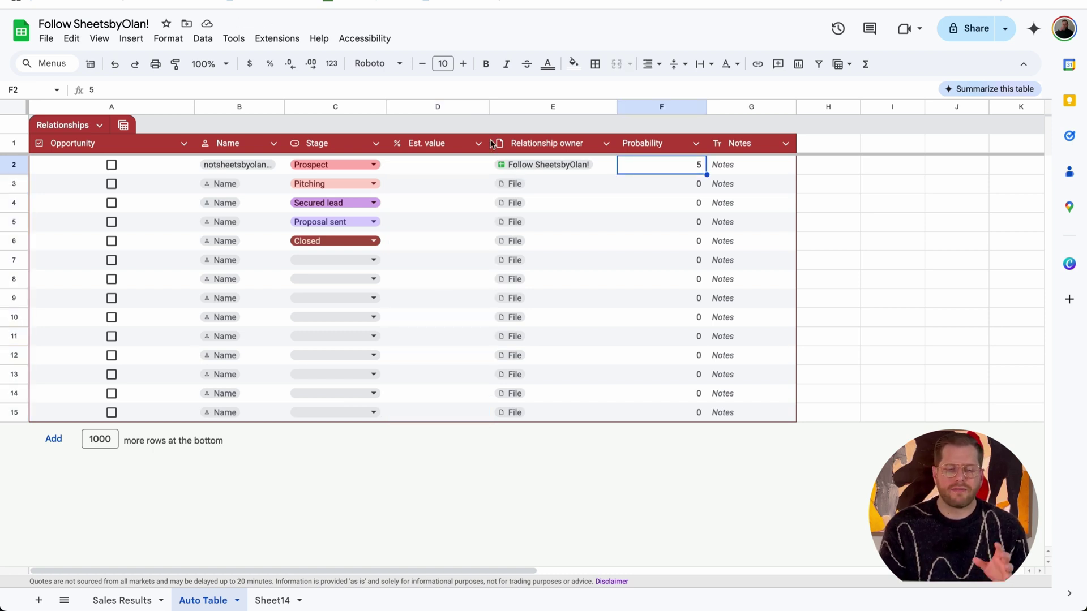
Step: Extend the Relationships table's range to A1:H15 and append two more columns after its last column
left_click(100, 125)
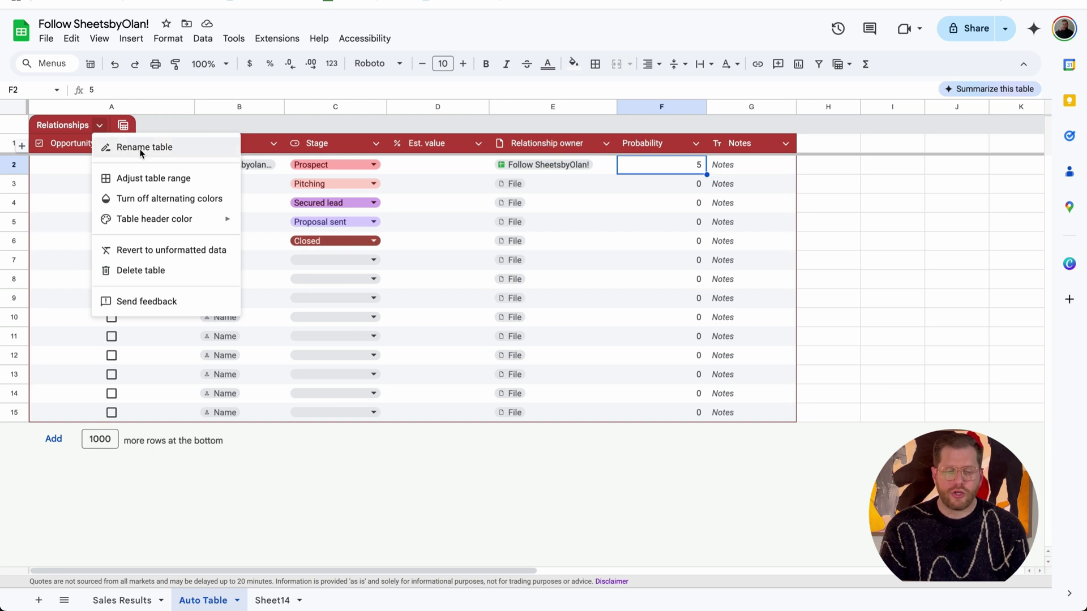
left_click(161, 179)
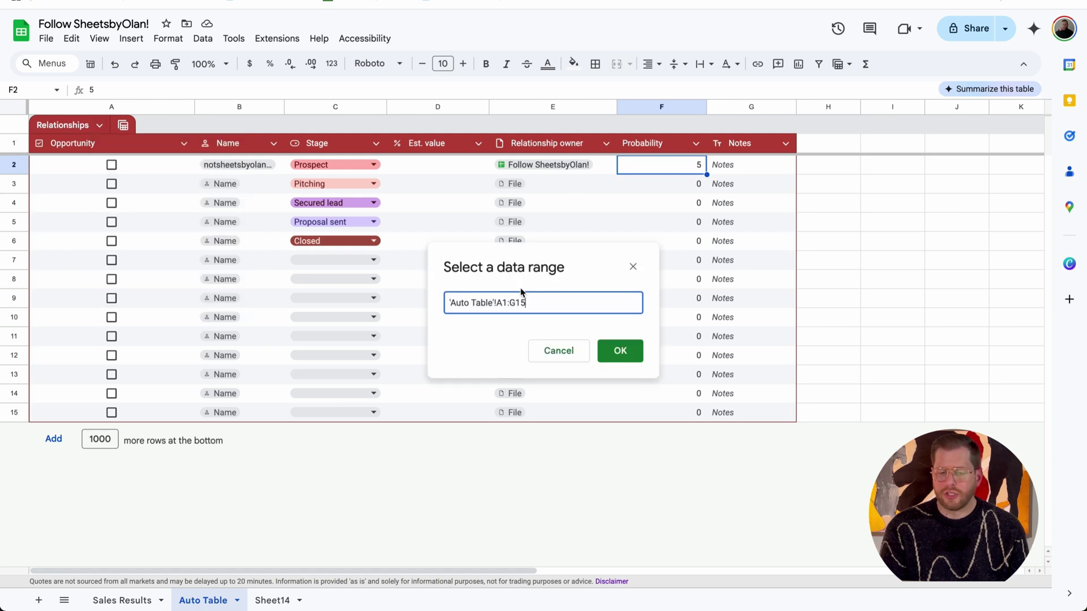
left_click(517, 304)
key("BackSpace")
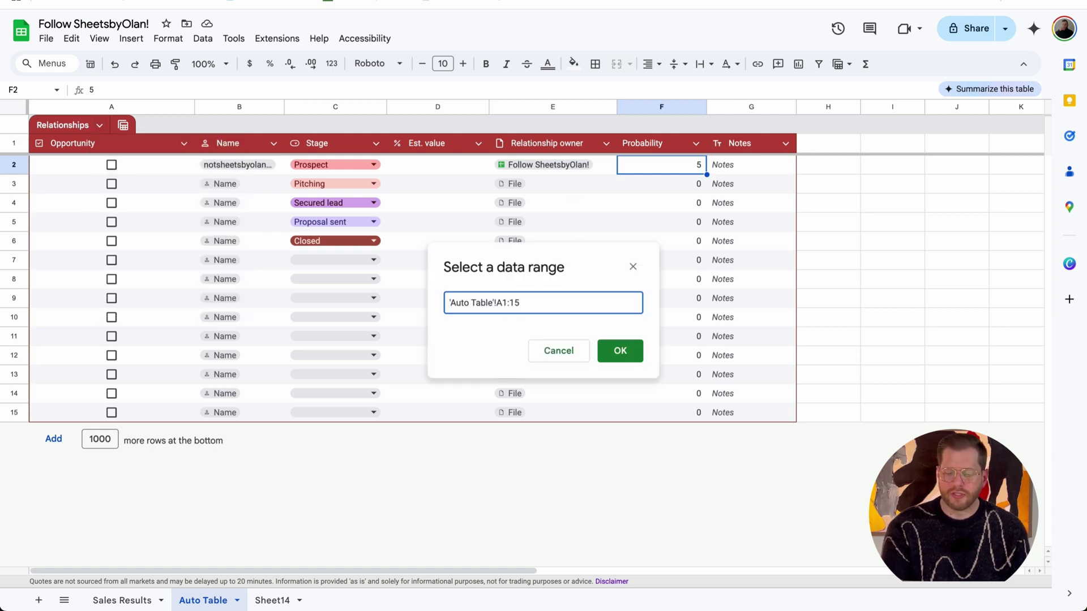
type("H")
key("Return")
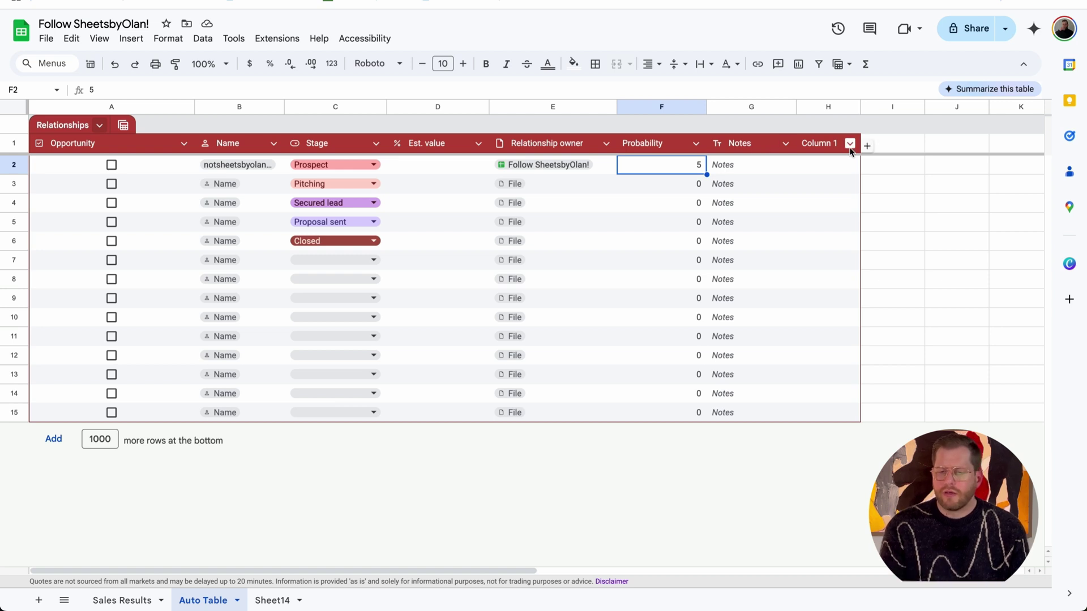
left_click(867, 148)
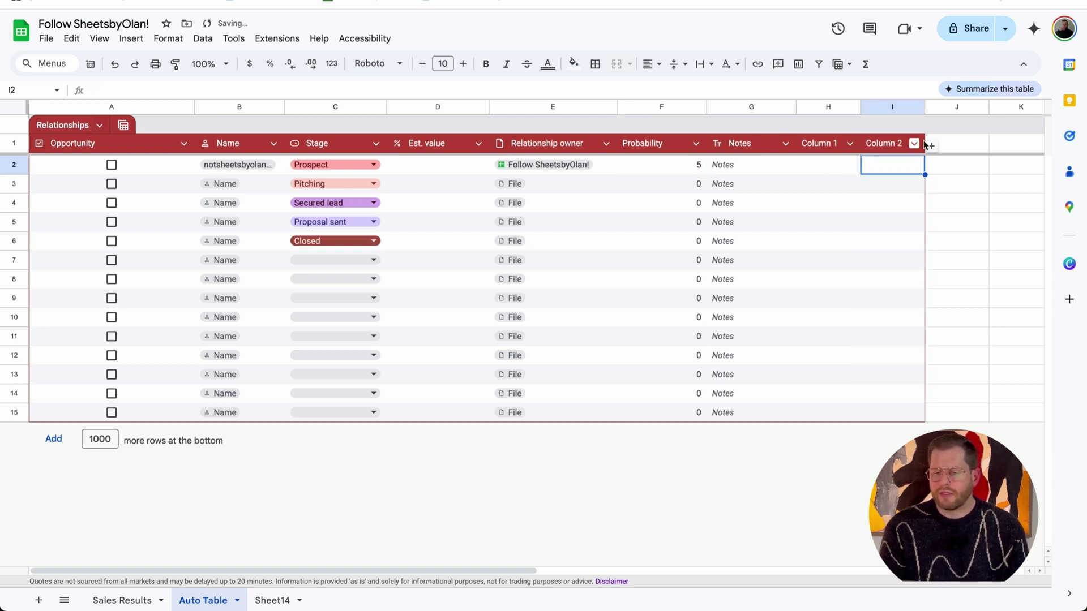
left_click(930, 146)
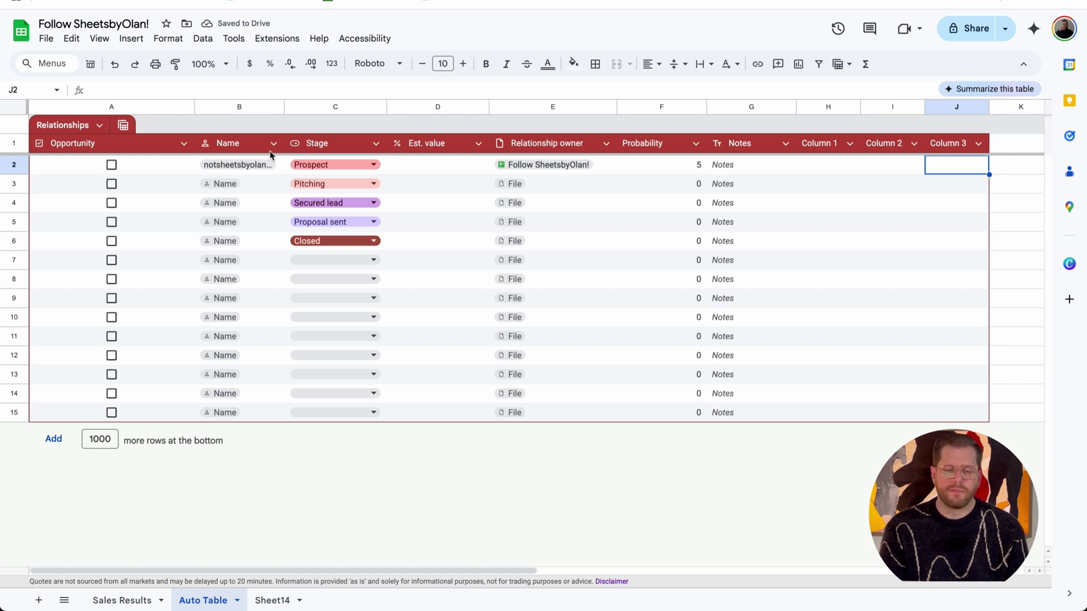
Step: Turn the Relationships table's alternating colors off and back on
left_click(102, 127)
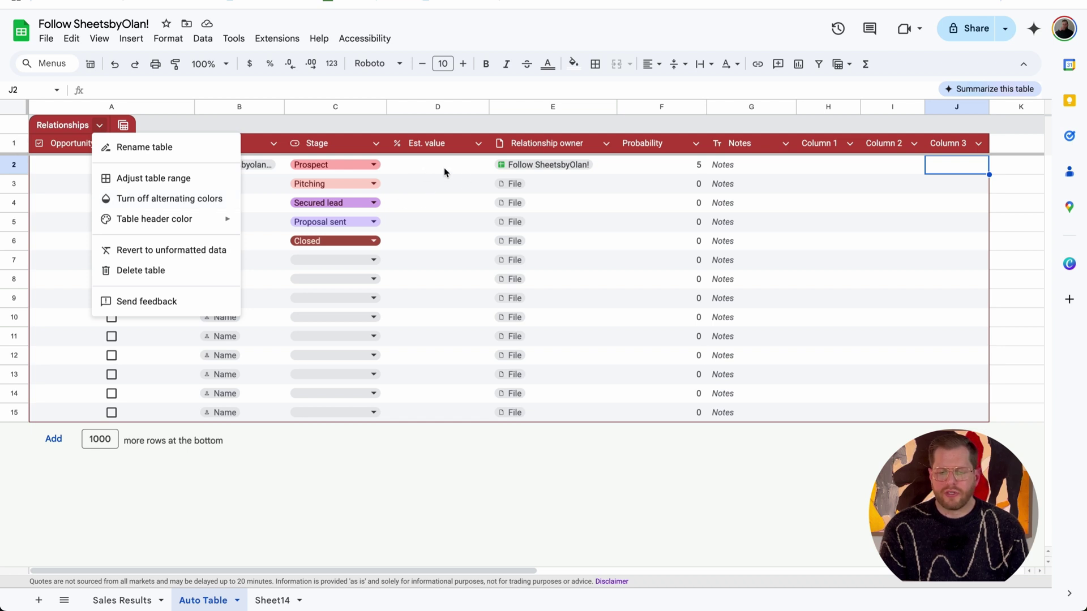
left_click(199, 205)
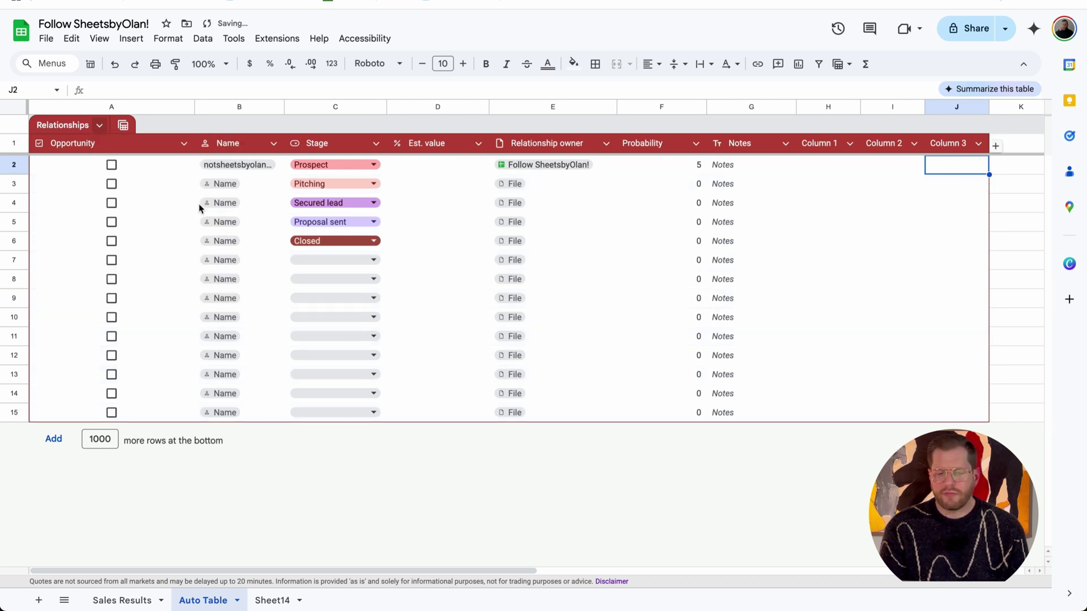
left_click(99, 125)
left_click(142, 198)
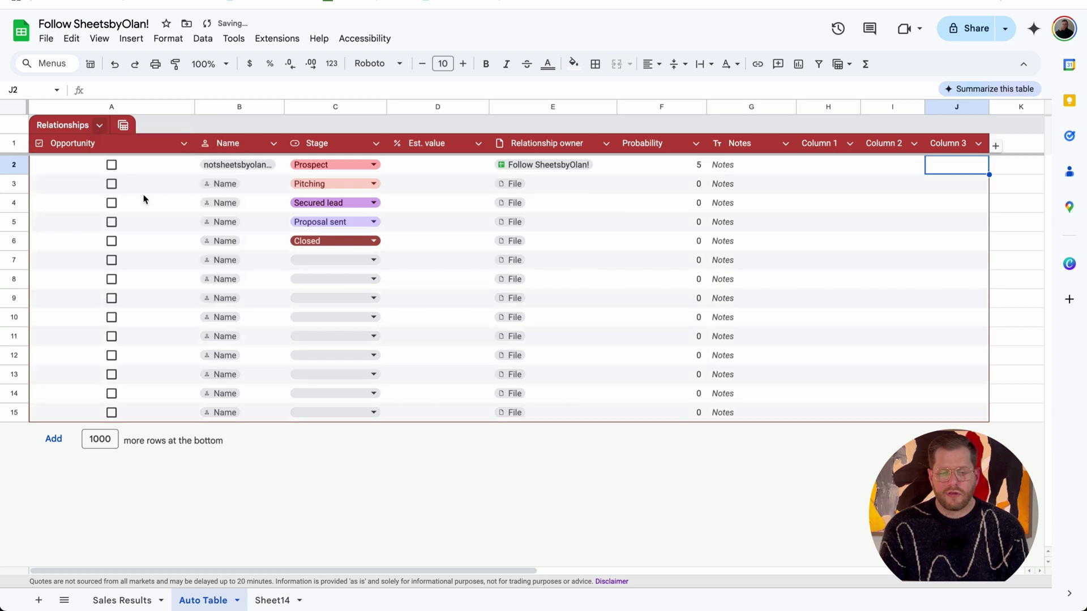
Step: Change the Relationships table's header color to green
left_click(99, 125)
mouse_move(173, 221)
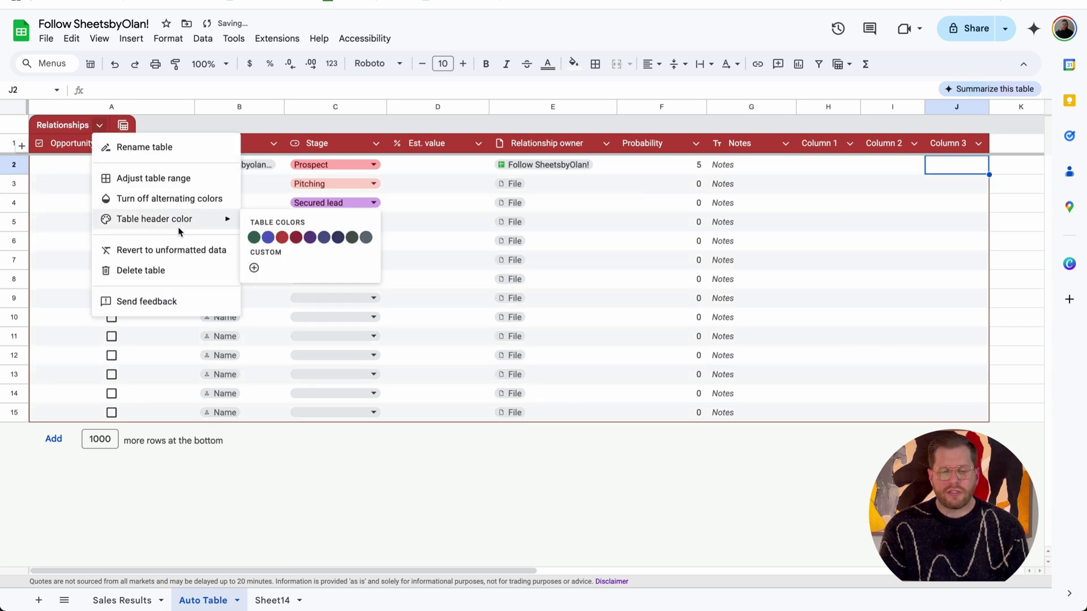
left_click(254, 237)
left_click(440, 173)
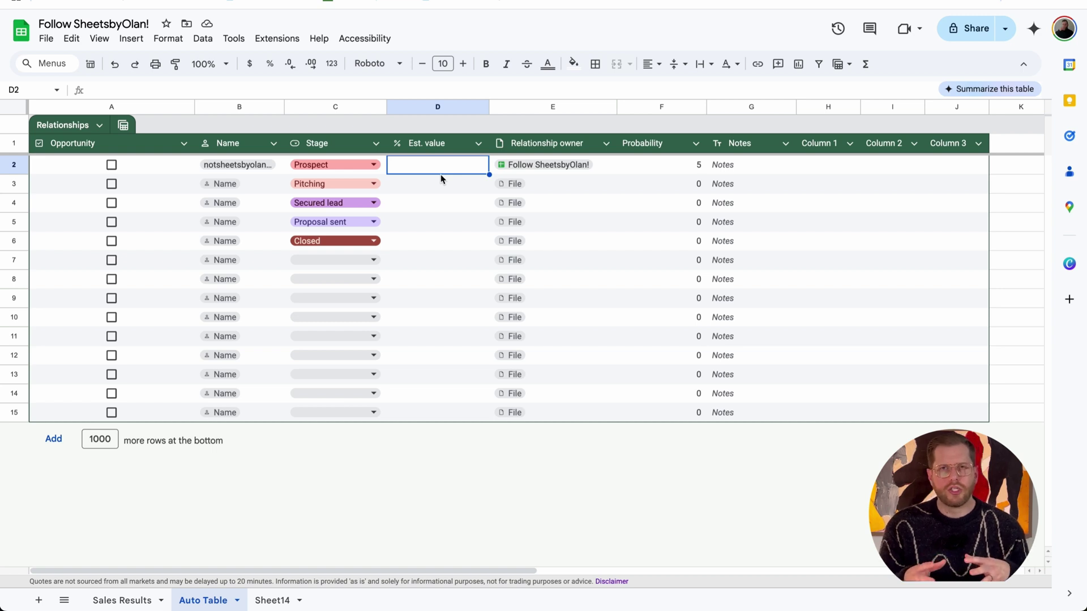
left_click(99, 125)
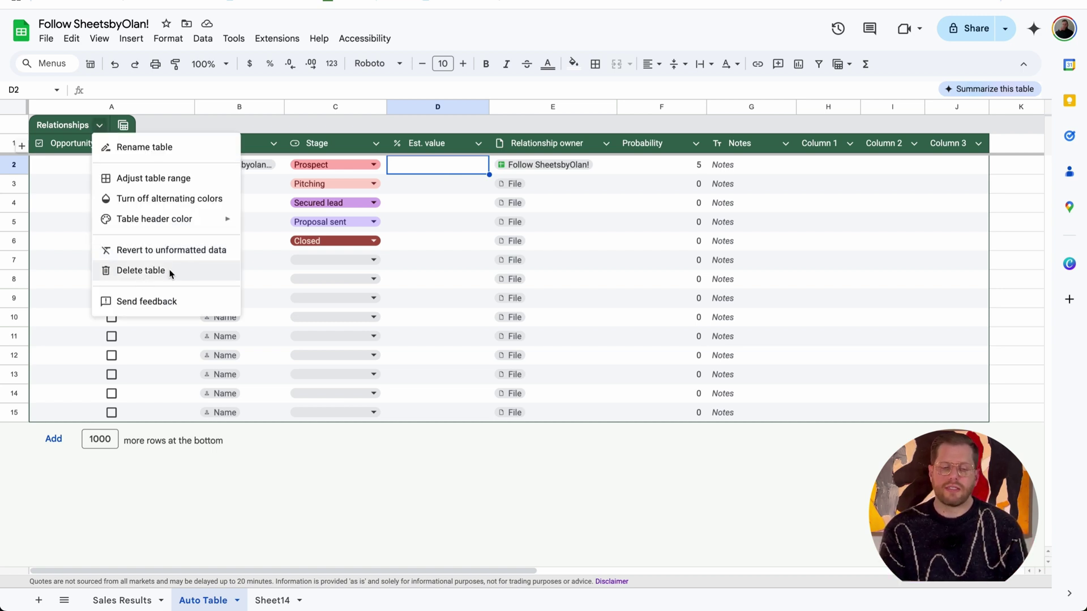
left_click(181, 123)
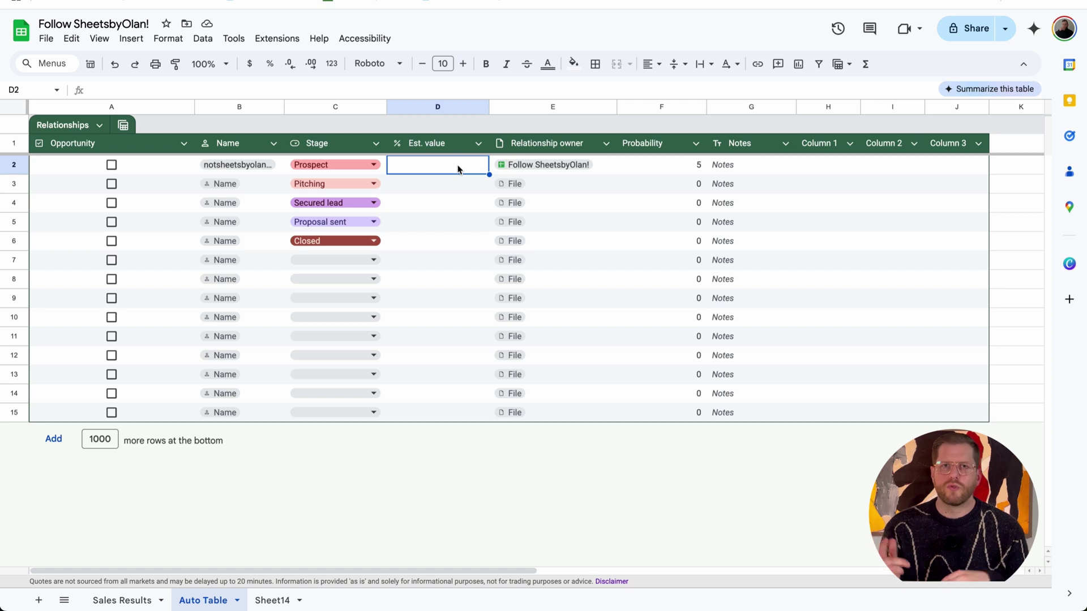
Step: Switch to the Sales Results sheet and select a cell inside the sales data
left_click(113, 600)
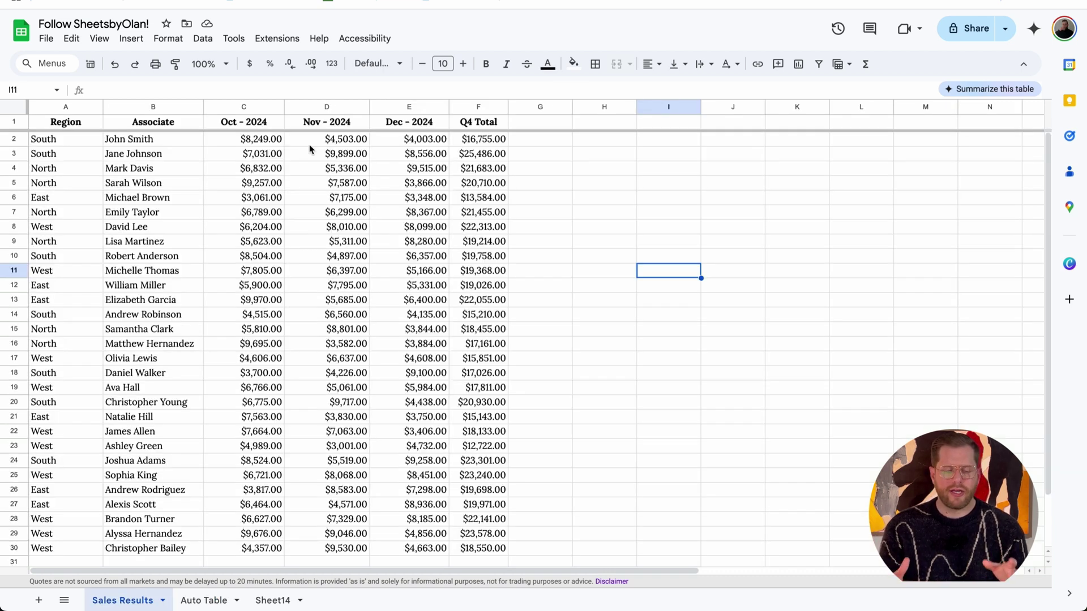
left_click(341, 157)
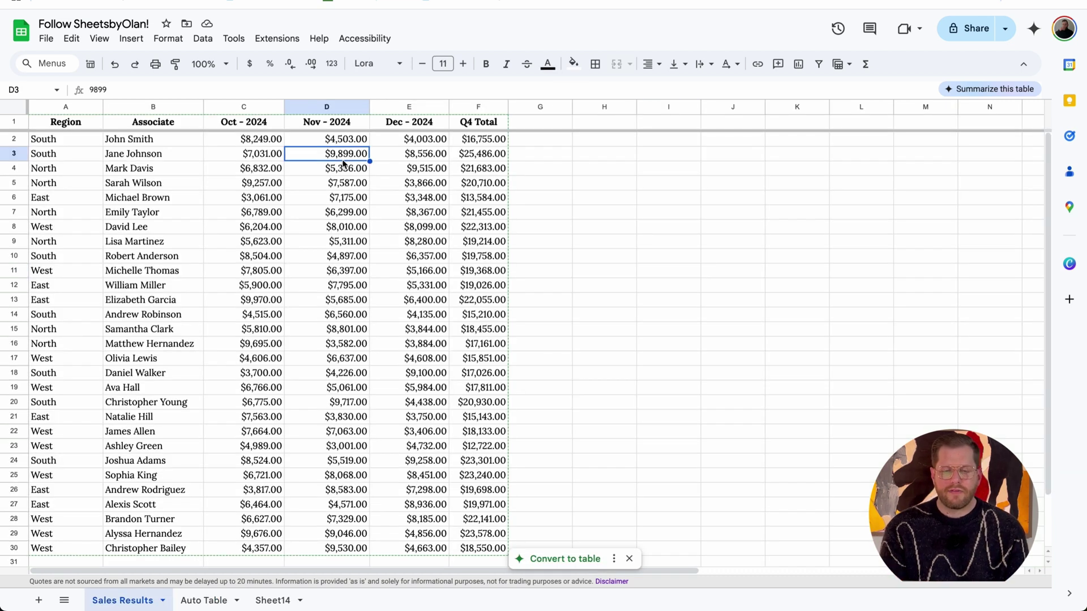
Step: Try the suggested conversion of the sales data into a table
left_click(565, 559)
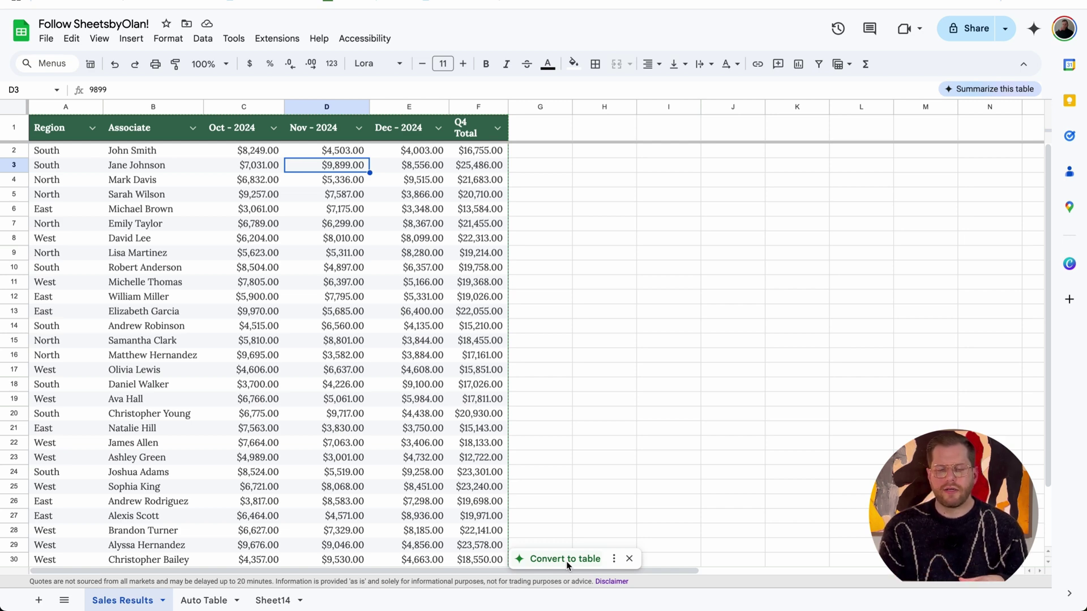
key("ctrl+z")
left_click(175, 159)
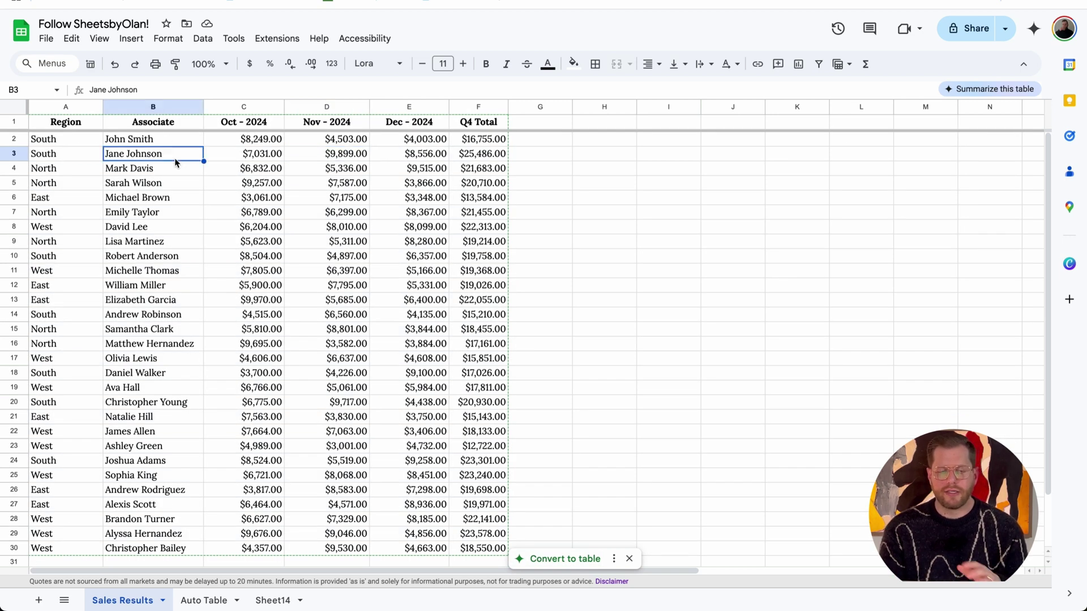
Step: Convert the sales data range to a table using the Convert to table formatting command
left_click(243, 182)
left_click(169, 39)
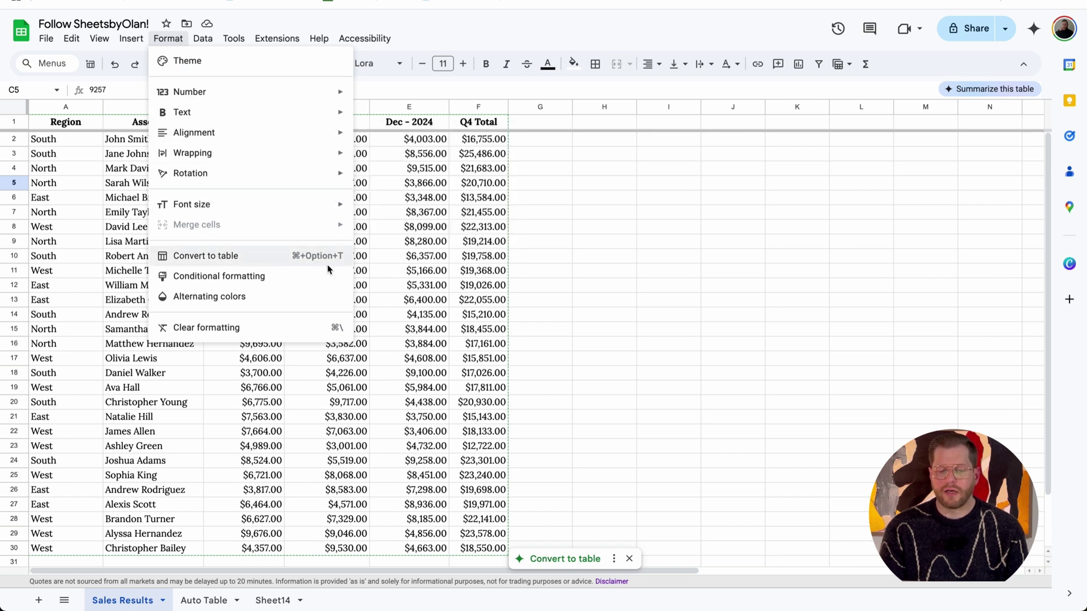
left_click(314, 256)
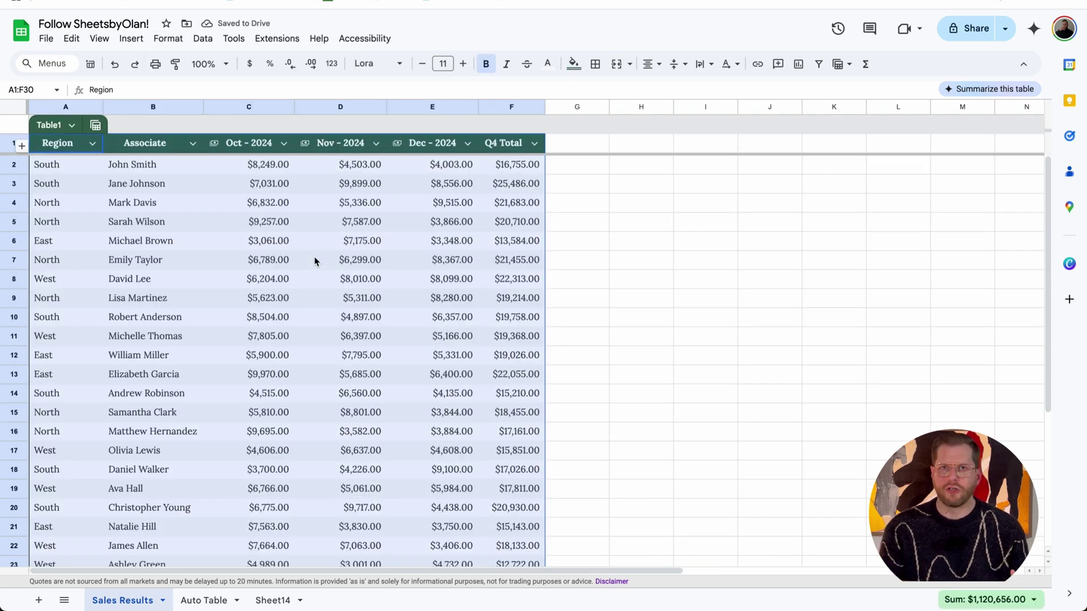
Step: Rename the new sales table as Sales Q4 2024
left_click(49, 125)
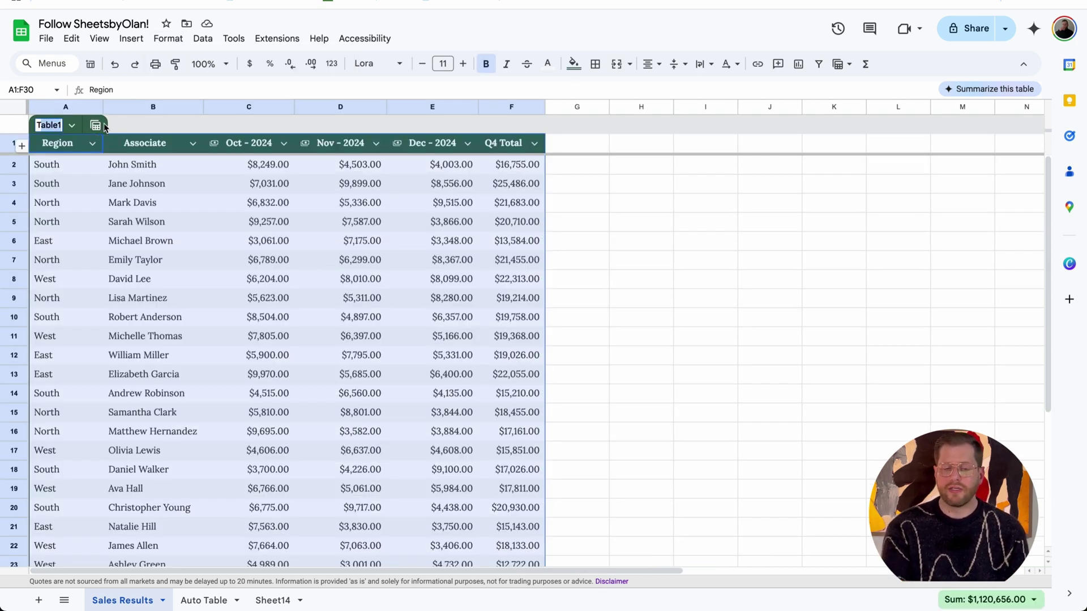
key("BackSpace")
type("Sales")
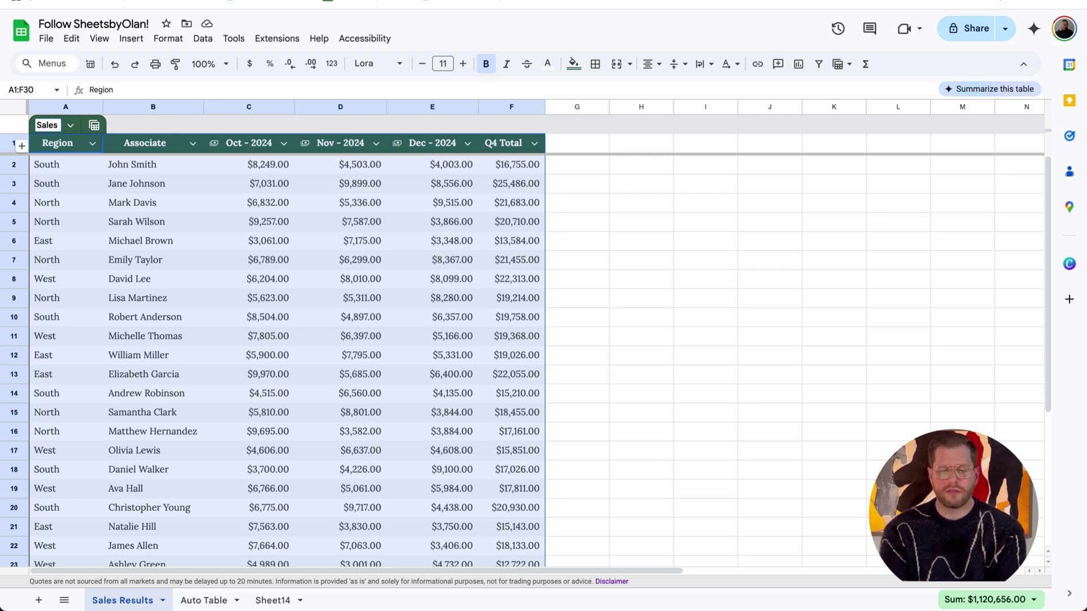
type(" Q4")
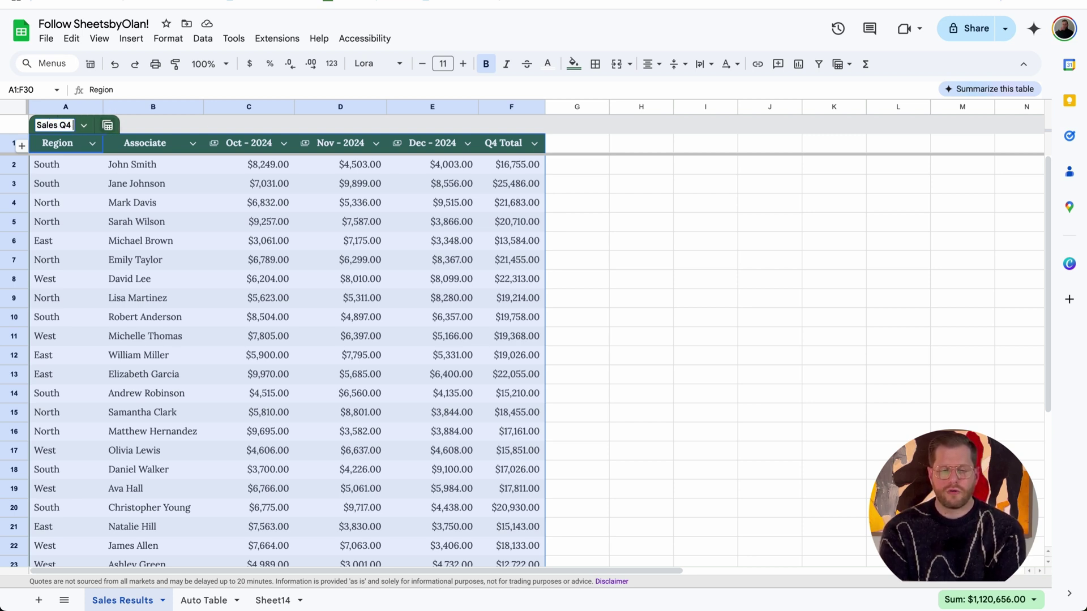
type(" 2024")
left_click(82, 173)
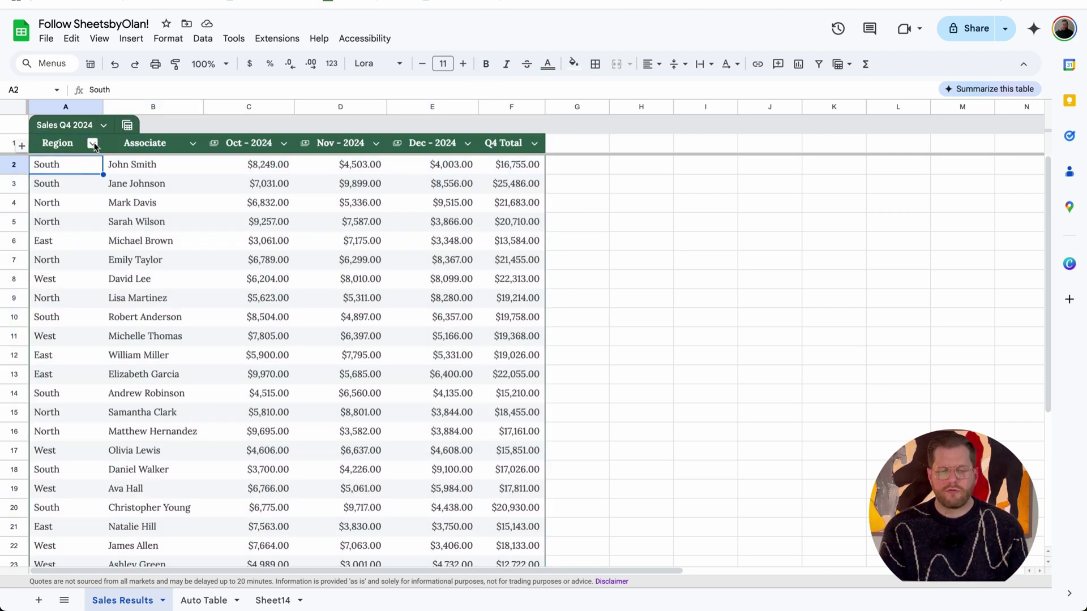
Step: Set the column type of the Region and Associate columns to Text
left_click(93, 144)
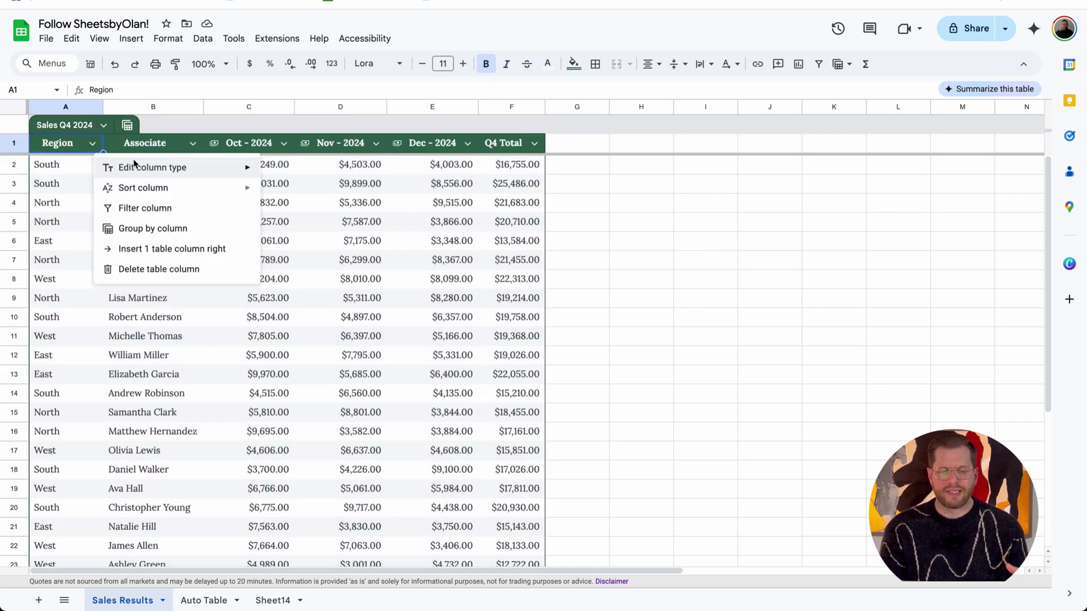
mouse_move(130, 166)
left_click(291, 192)
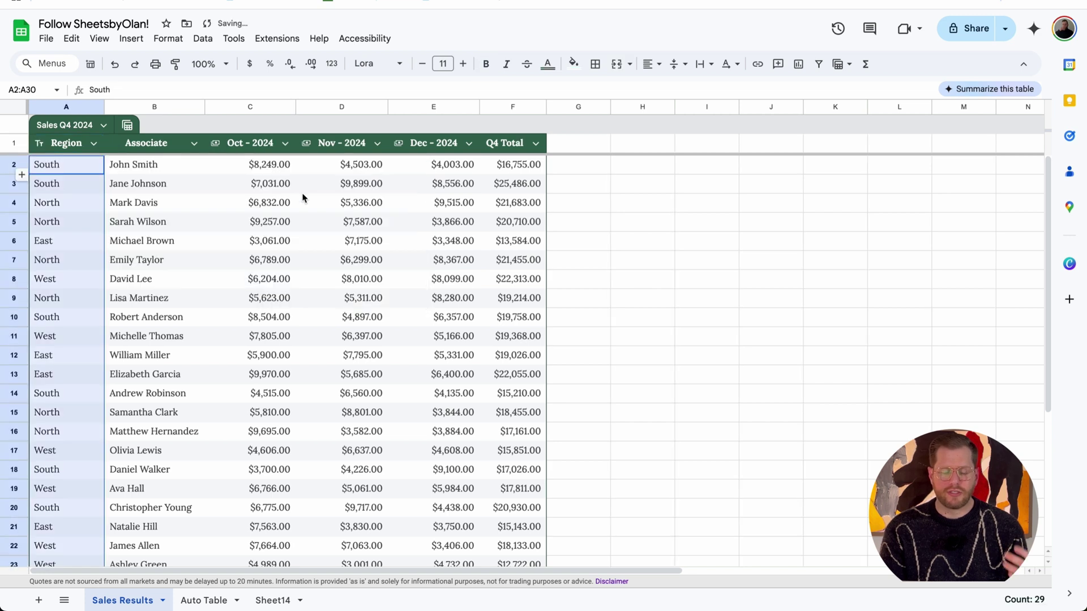
left_click(194, 144)
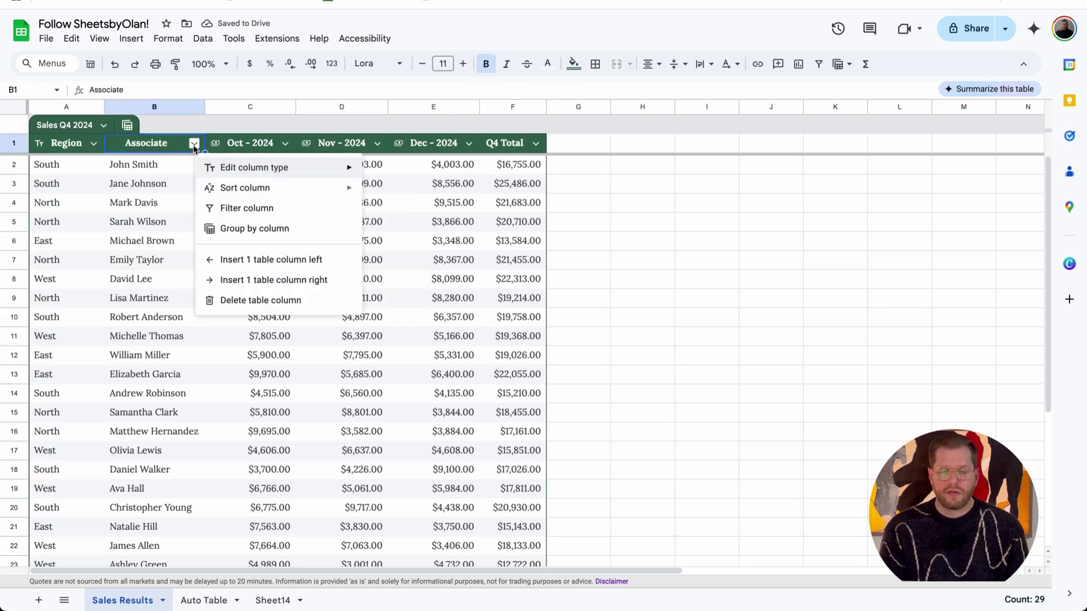
mouse_move(285, 168)
left_click(403, 198)
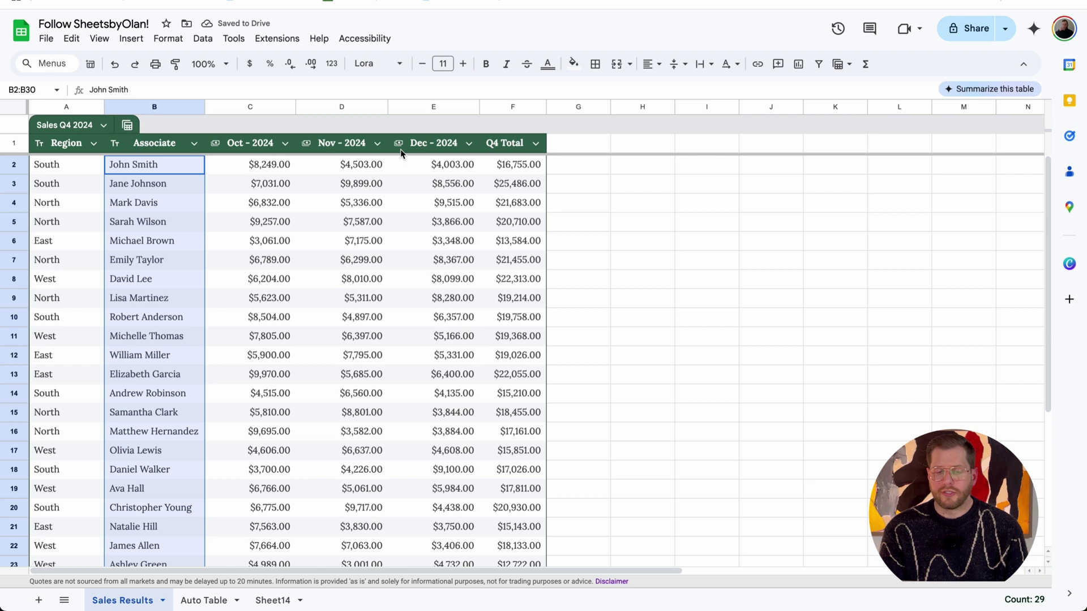
Step: Narrow the Q4 Total column slightly by resizing it
left_click(497, 148)
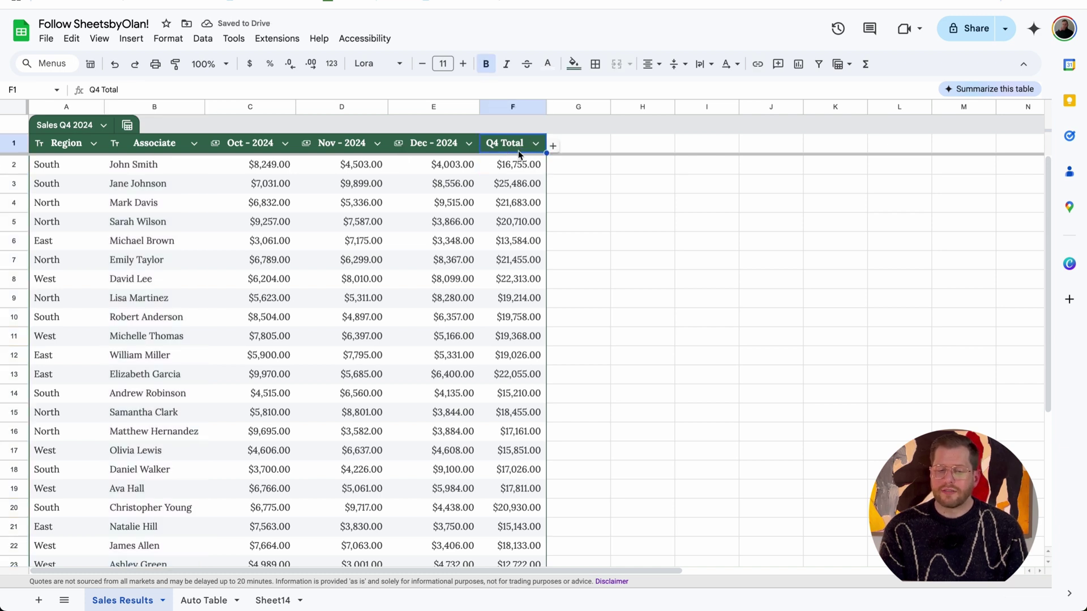
left_click(548, 109)
left_click_drag(547, 109, 572, 110)
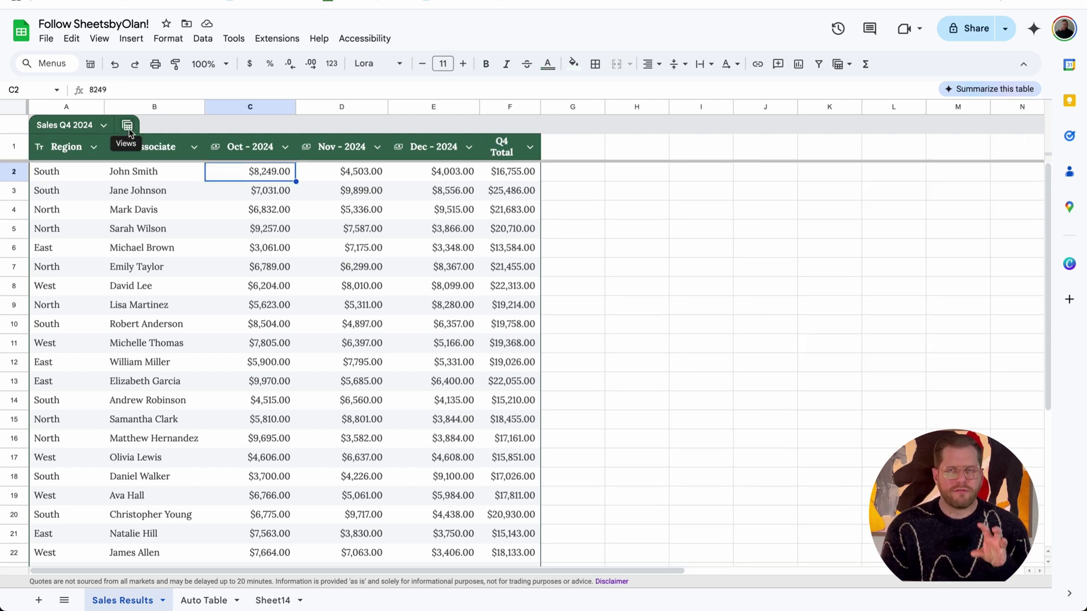
Step: Try a temporary group-by view on Region, look through its groups, and exit it without saving
left_click(128, 127)
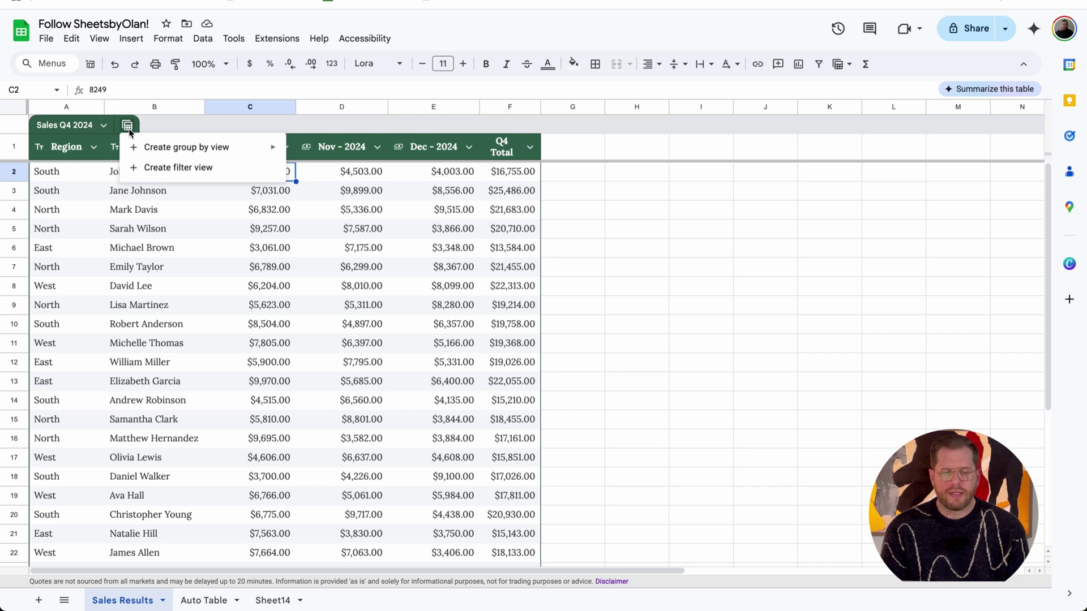
mouse_move(215, 151)
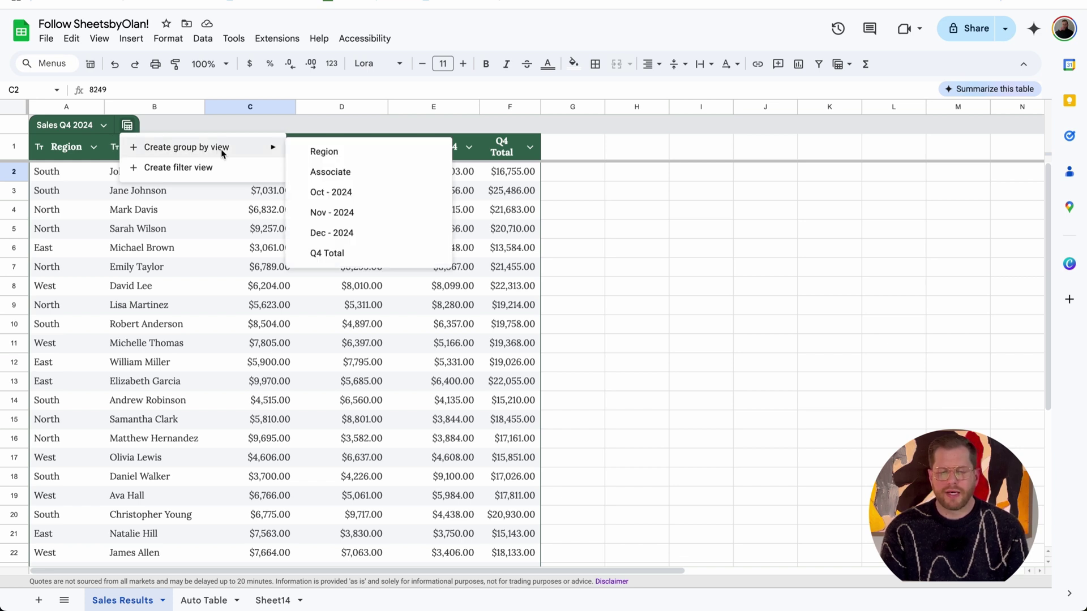
left_click(335, 151)
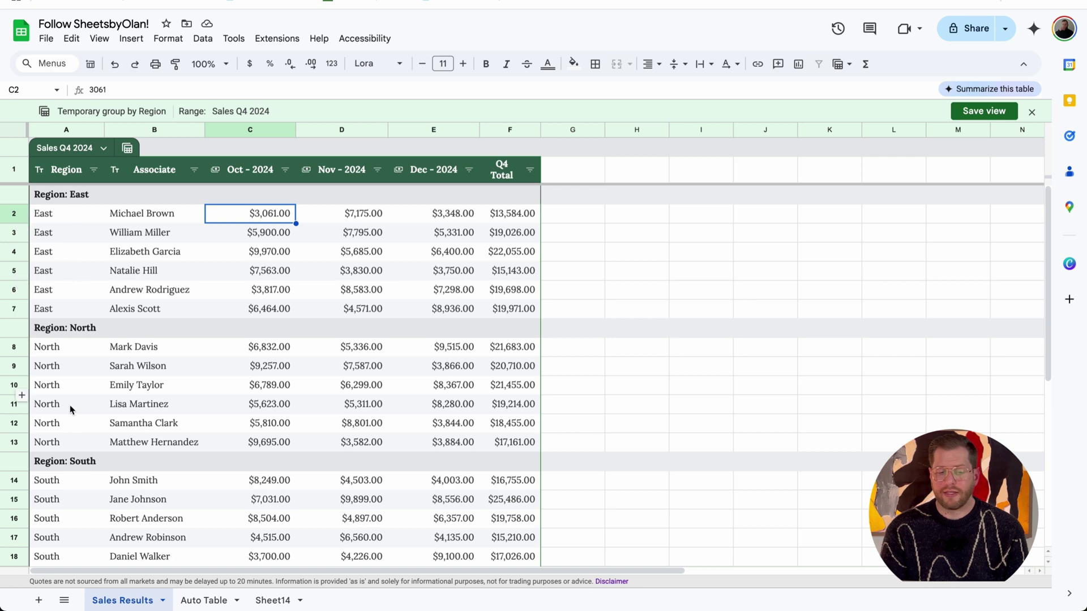
scroll(178, 378, "down", 3)
scroll(178, 379, "down", 5)
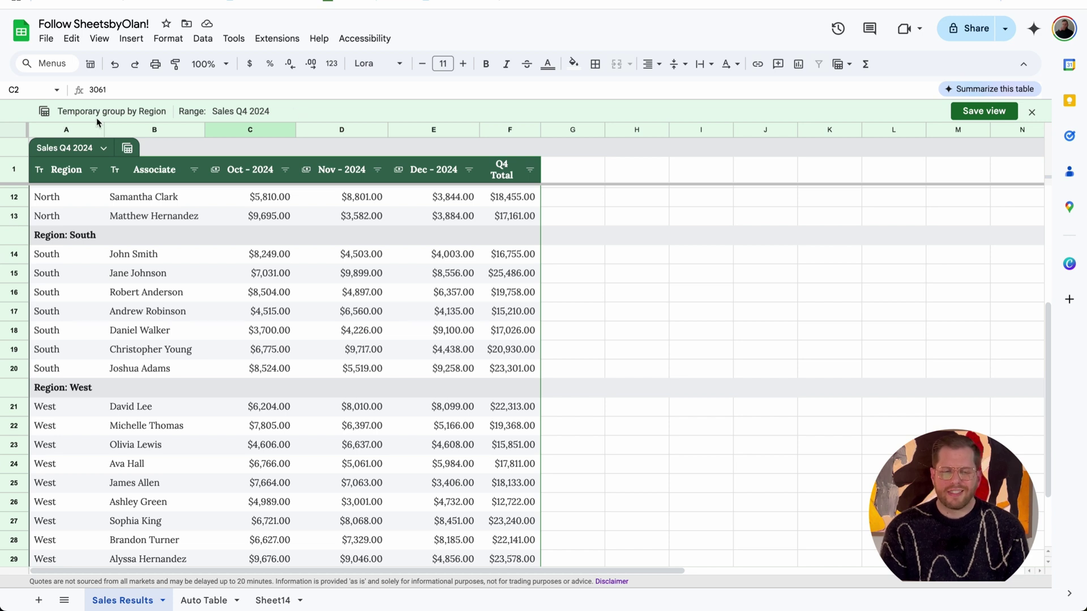
left_click(1031, 112)
left_click(556, 378)
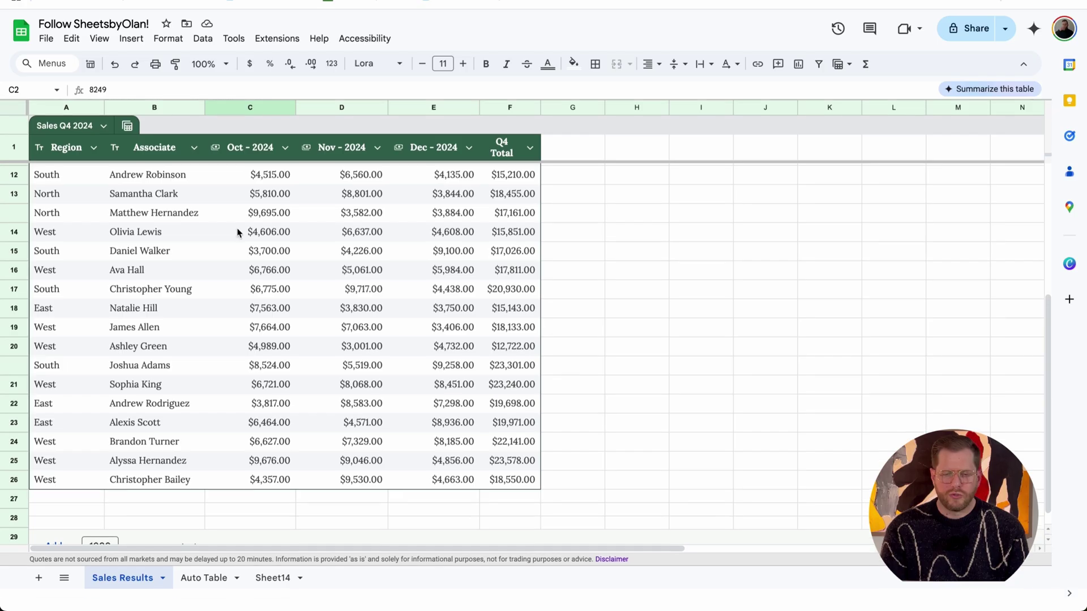
Step: Create a group-by view on the Region column and save it with the name Group by Region
left_click(127, 125)
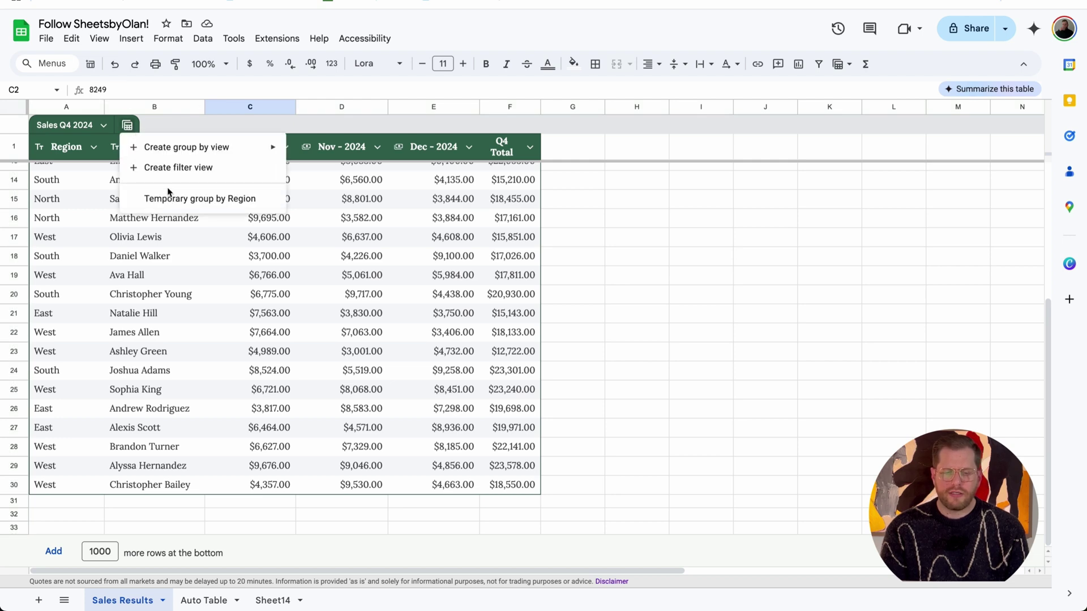
left_click(149, 224)
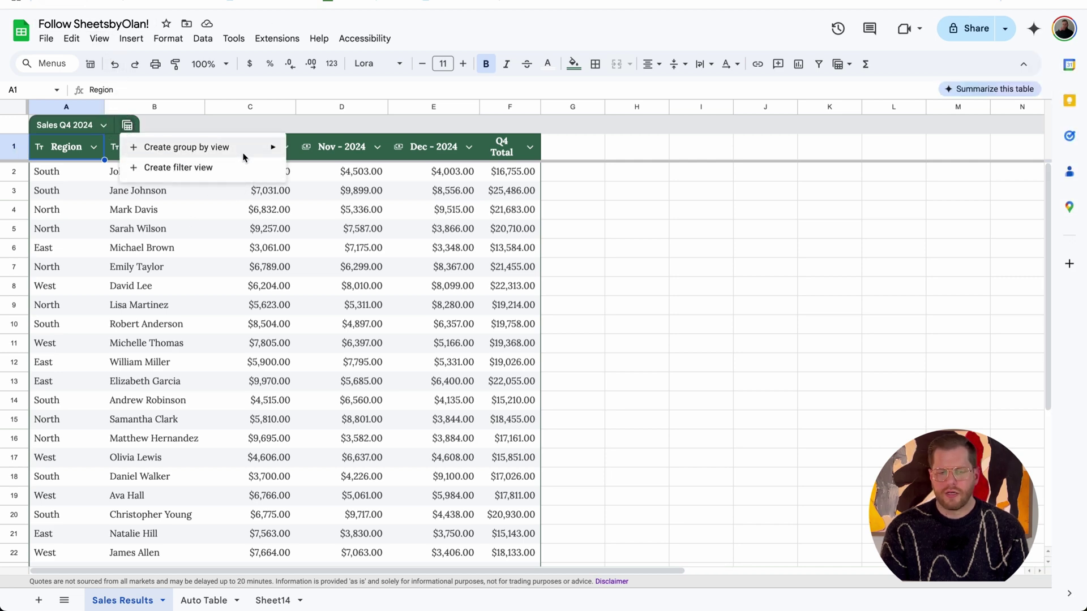
mouse_move(266, 147)
left_click(351, 156)
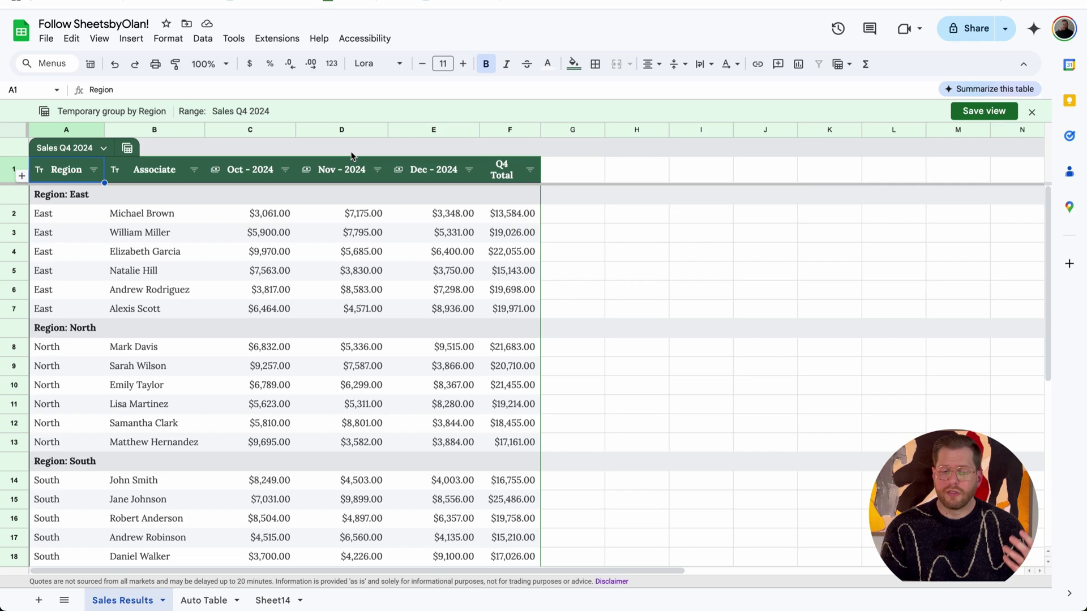
left_click(984, 111)
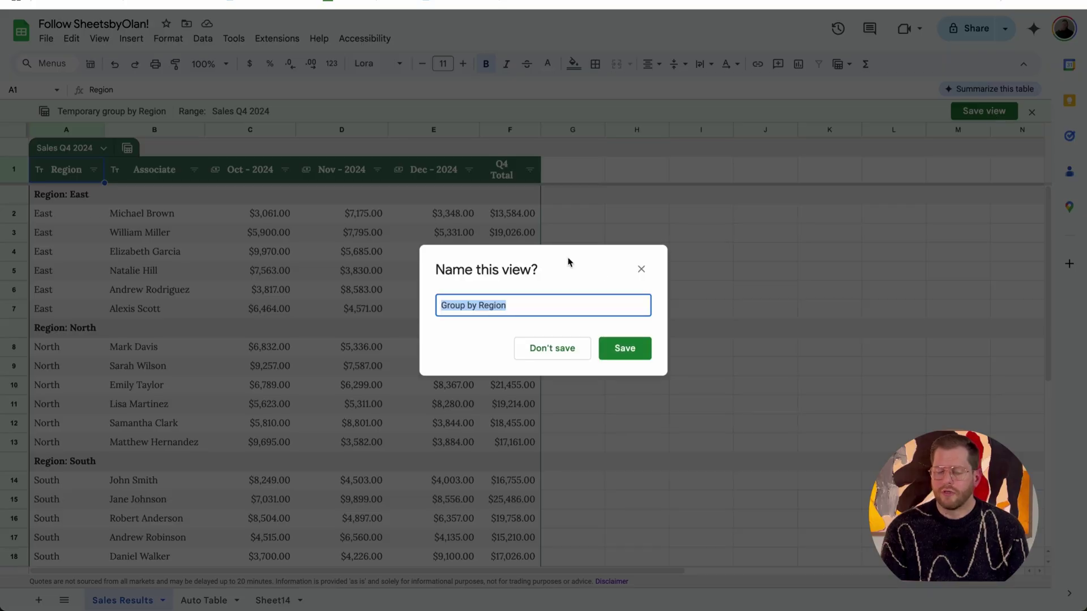
left_click(632, 354)
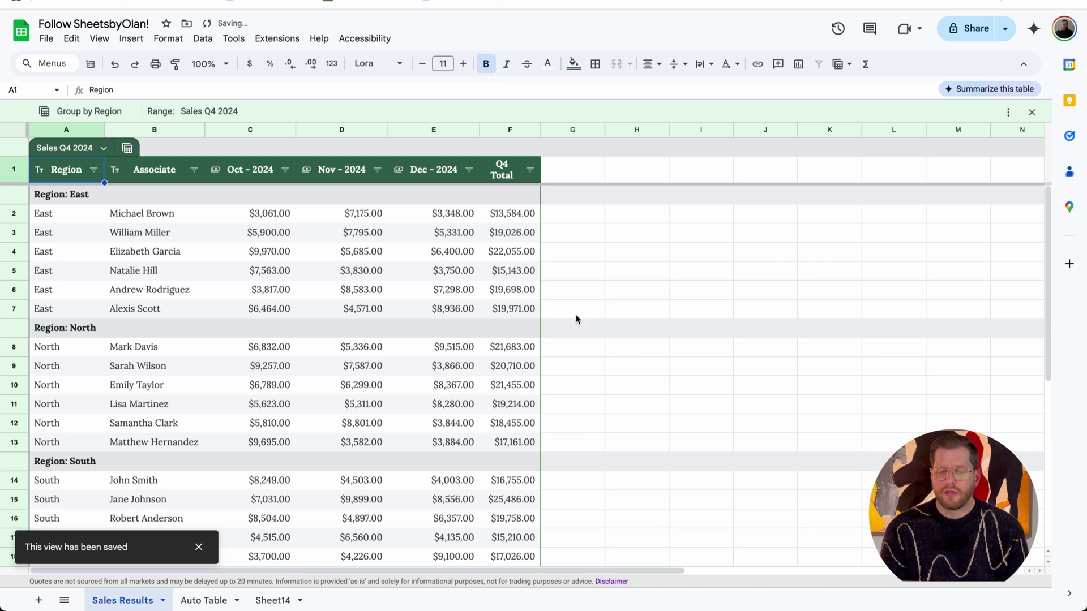
Step: Exit the newly saved view and reopen Group by Region from the table's saved views
left_click(1031, 113)
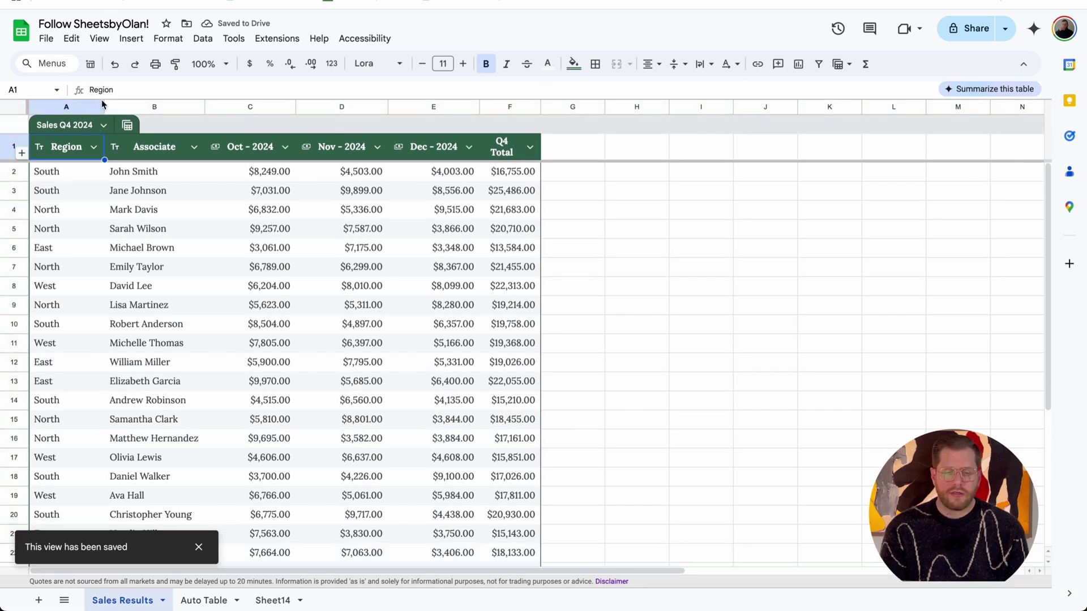
left_click(127, 124)
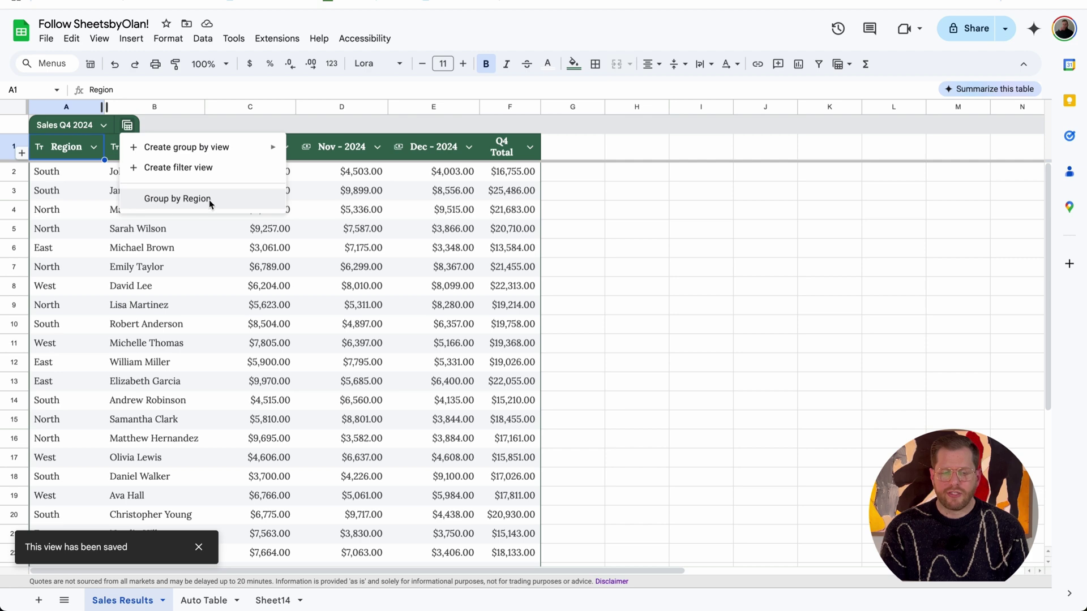
left_click(171, 227)
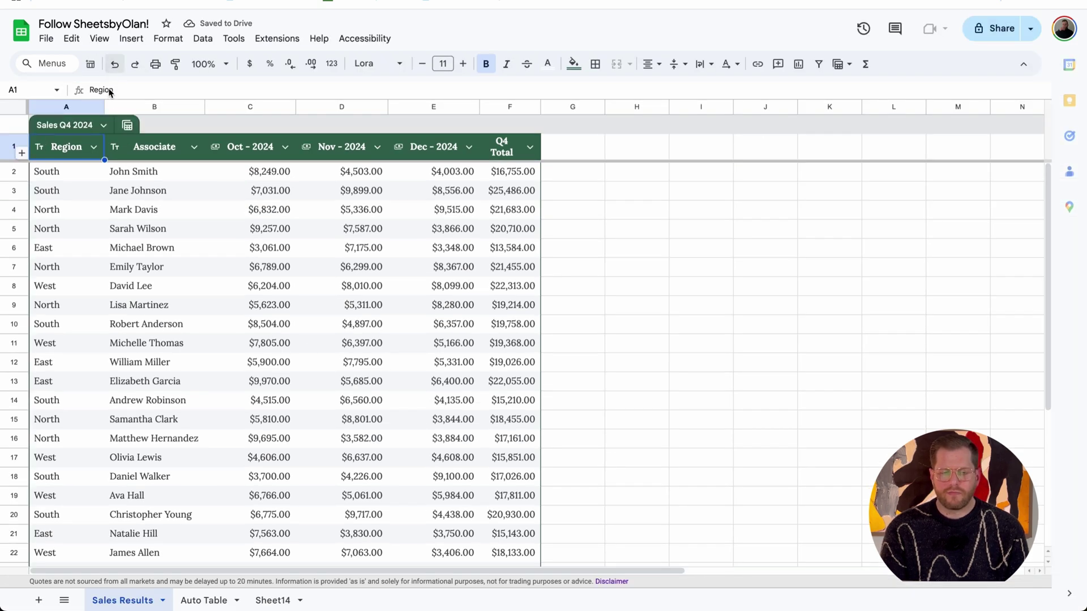
left_click(126, 124)
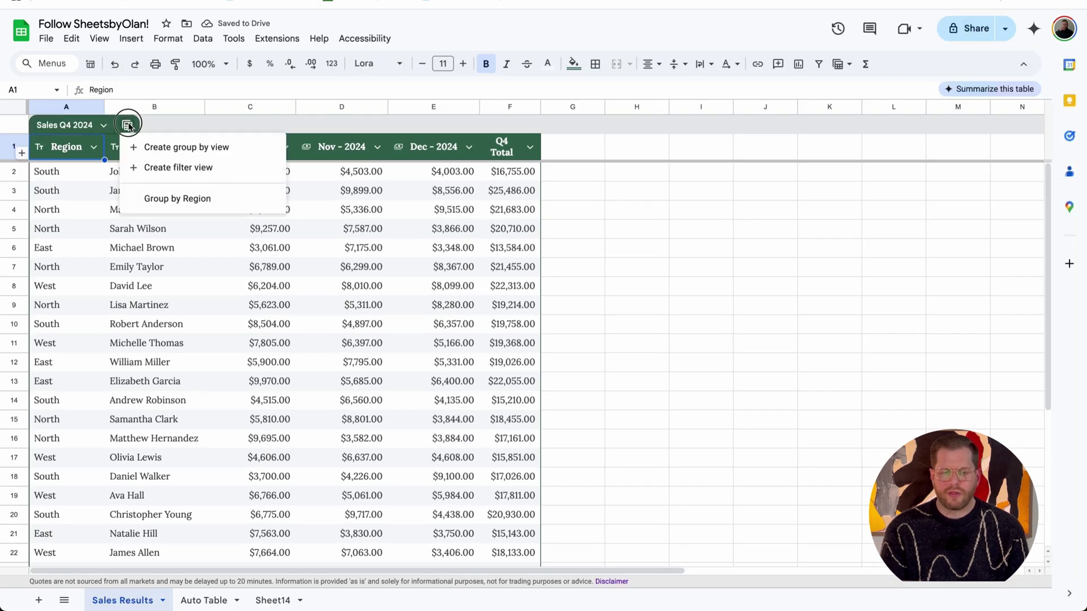
left_click(180, 201)
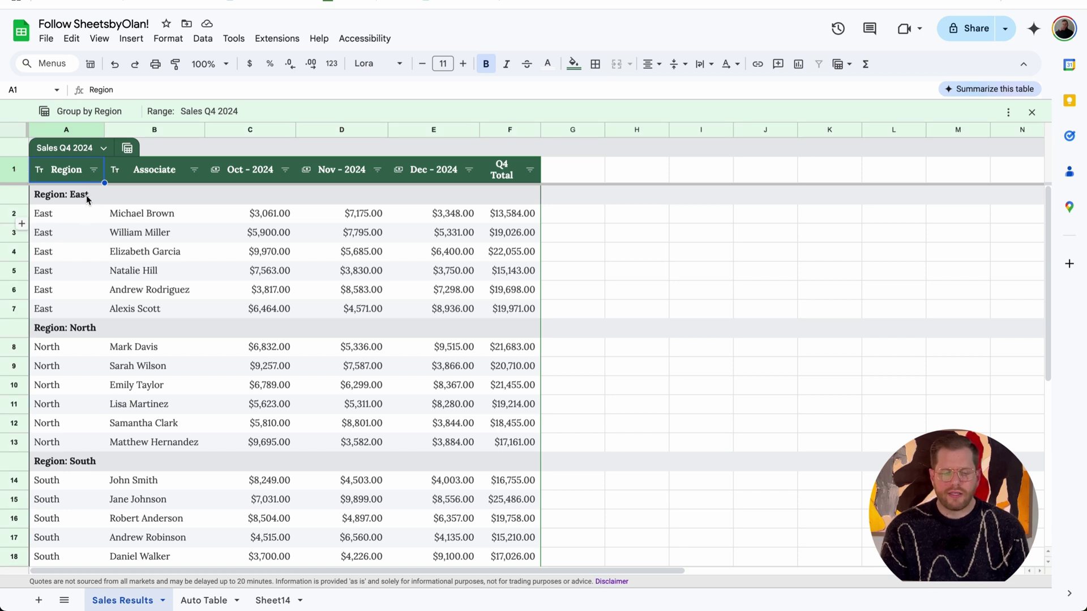
Step: Filter the Region column in the grouped view to exclude East and West
left_click(93, 170)
left_click(148, 380)
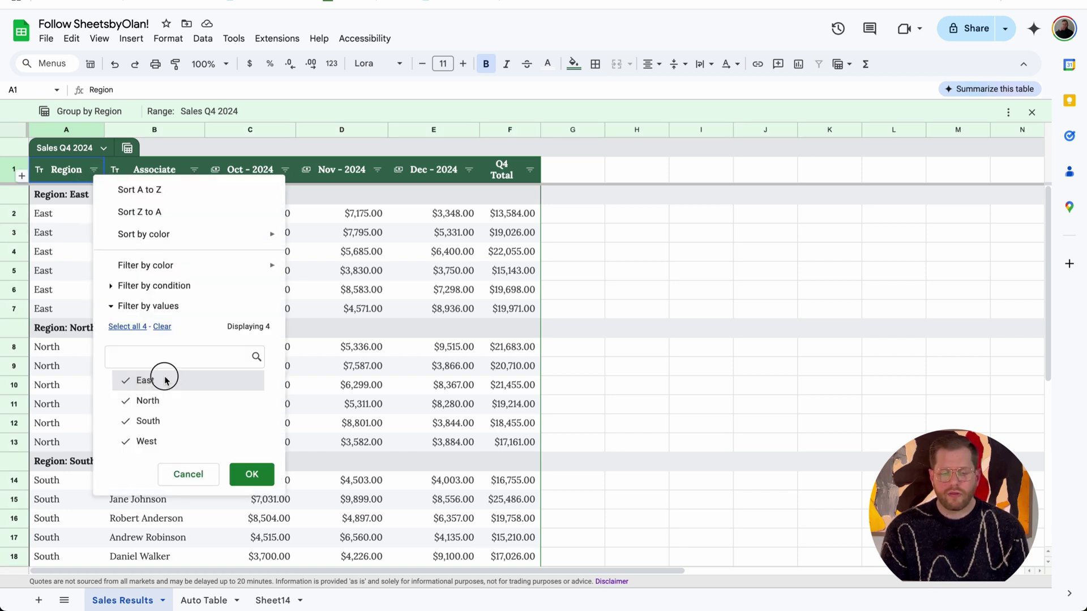
left_click(150, 441)
left_click(253, 474)
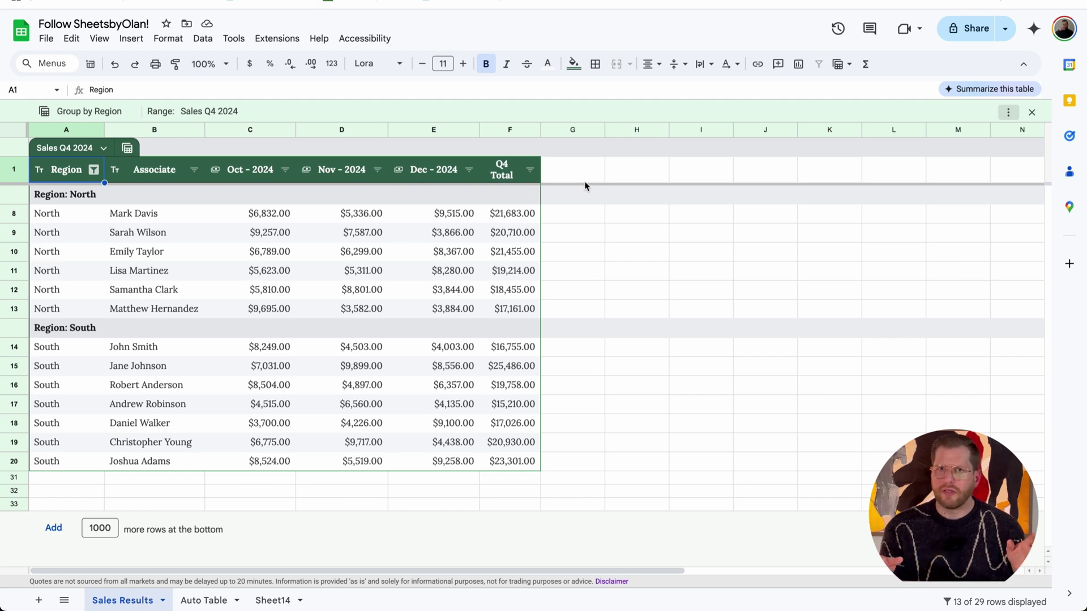
Step: Close the region-filtered view and reopen Group by Region to check that its filter is kept
left_click(1031, 112)
left_click(128, 125)
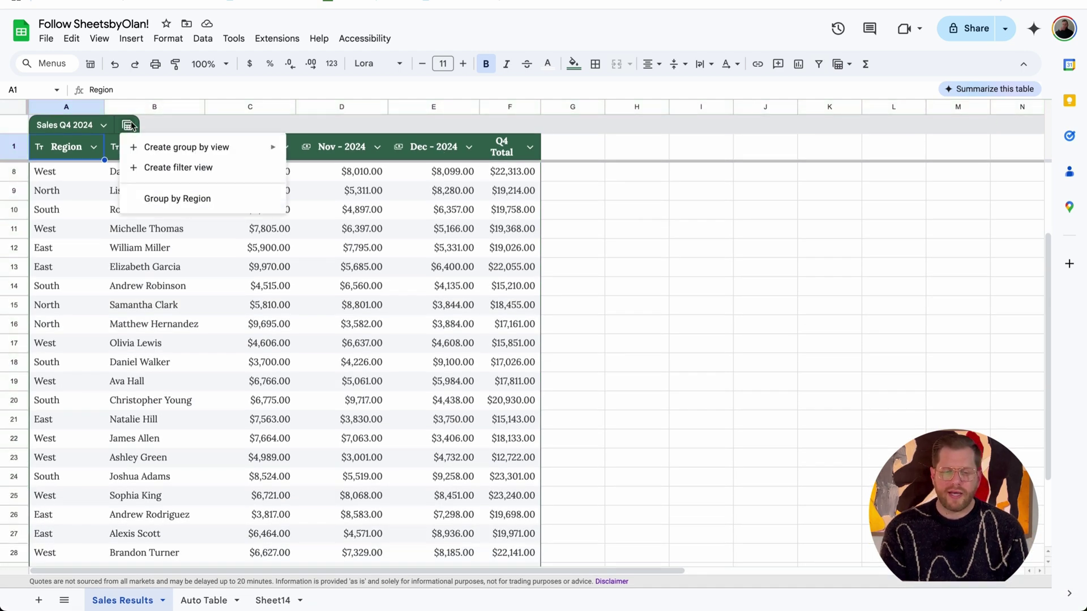
left_click(183, 203)
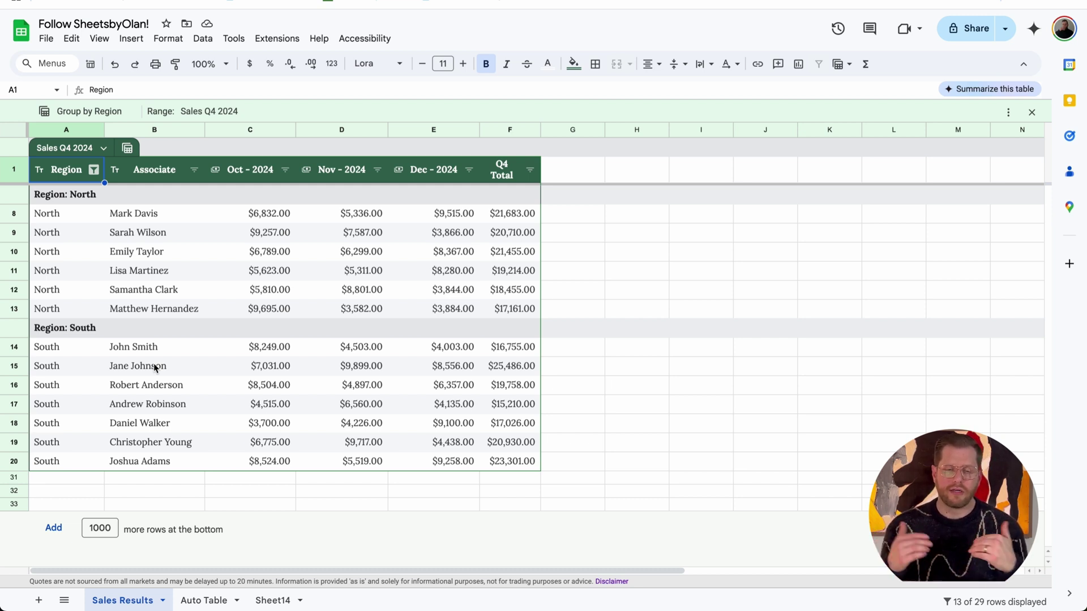
left_click(128, 147)
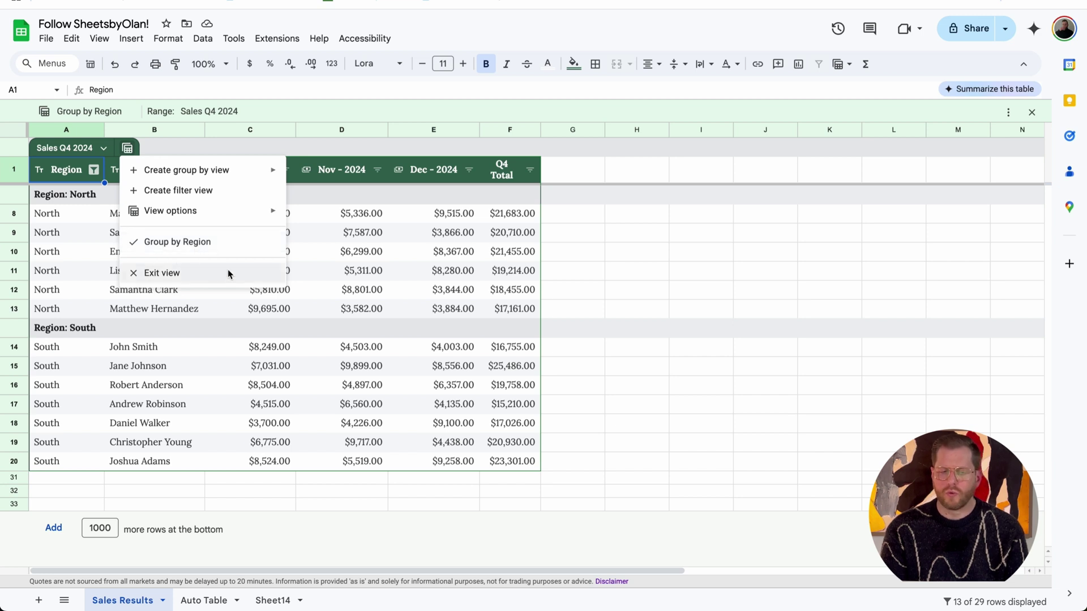
left_click(325, 246)
left_click(252, 235)
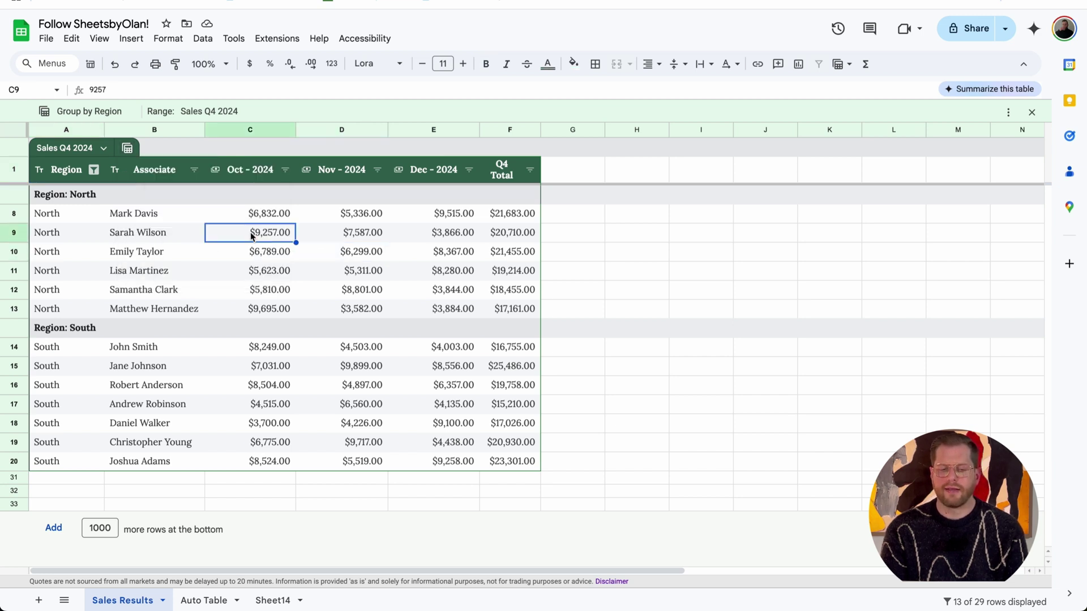
left_click(172, 220)
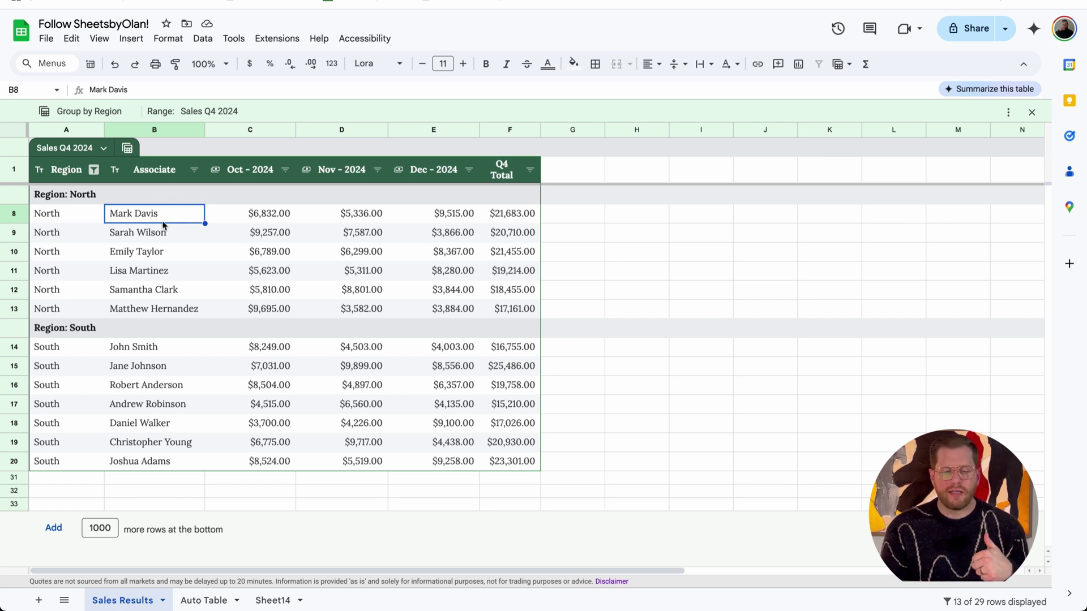
Step: Filter the Associate column in the grouped view to show only the associate in the first North row
left_click(194, 171)
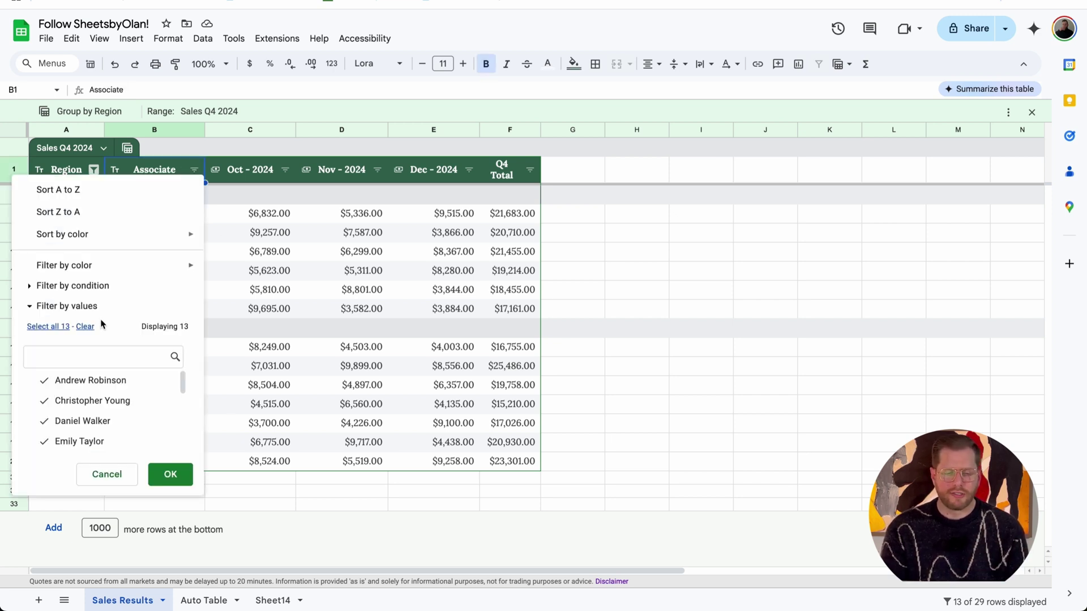
left_click(85, 326)
left_click(83, 355)
type("mark")
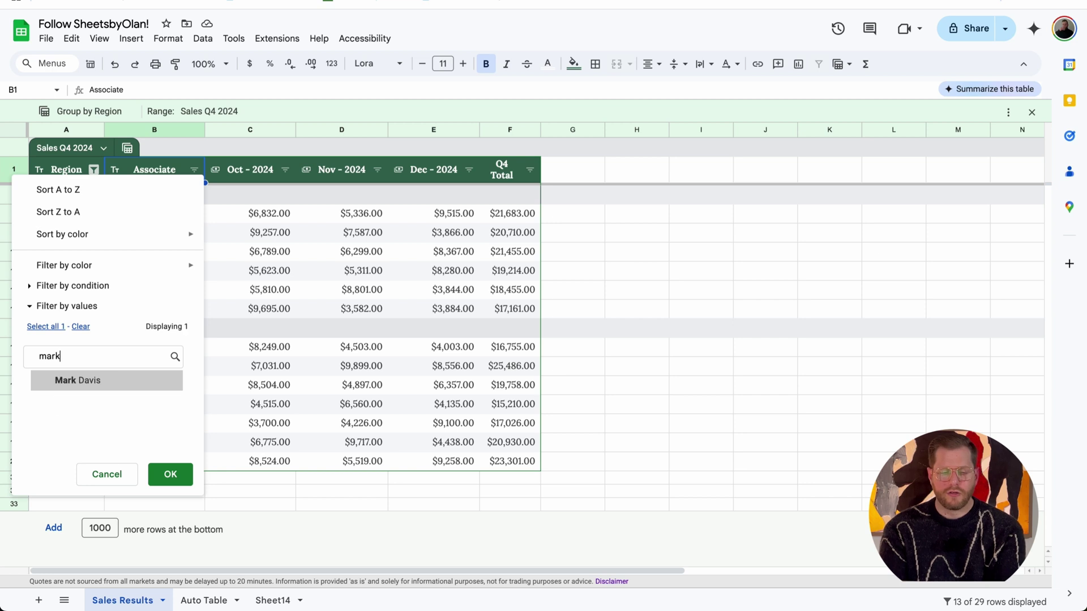
left_click(85, 380)
left_click(170, 474)
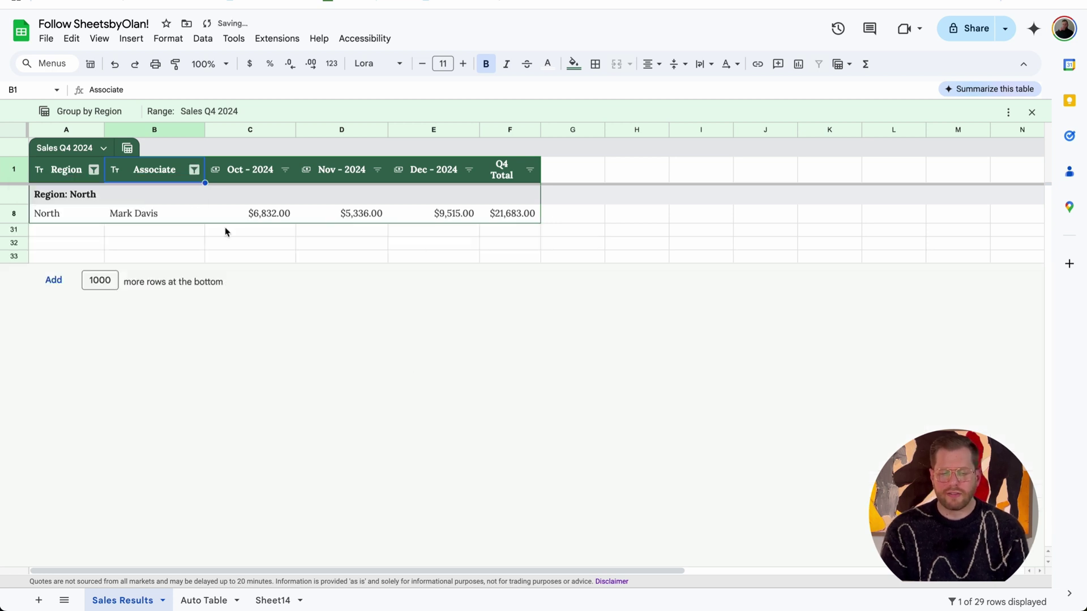
Step: Exit the associate-filtered view, reopen Group by Region, and select the remaining associate's name cell
left_click_drag(226, 228, 617, 217)
left_click(619, 216)
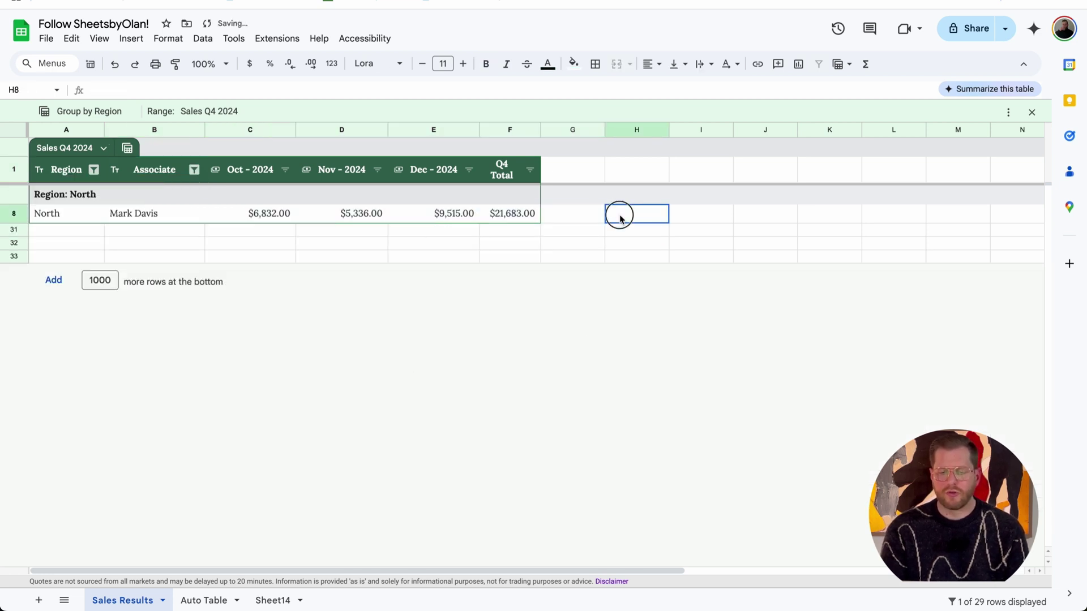
left_click(1031, 112)
left_click(128, 126)
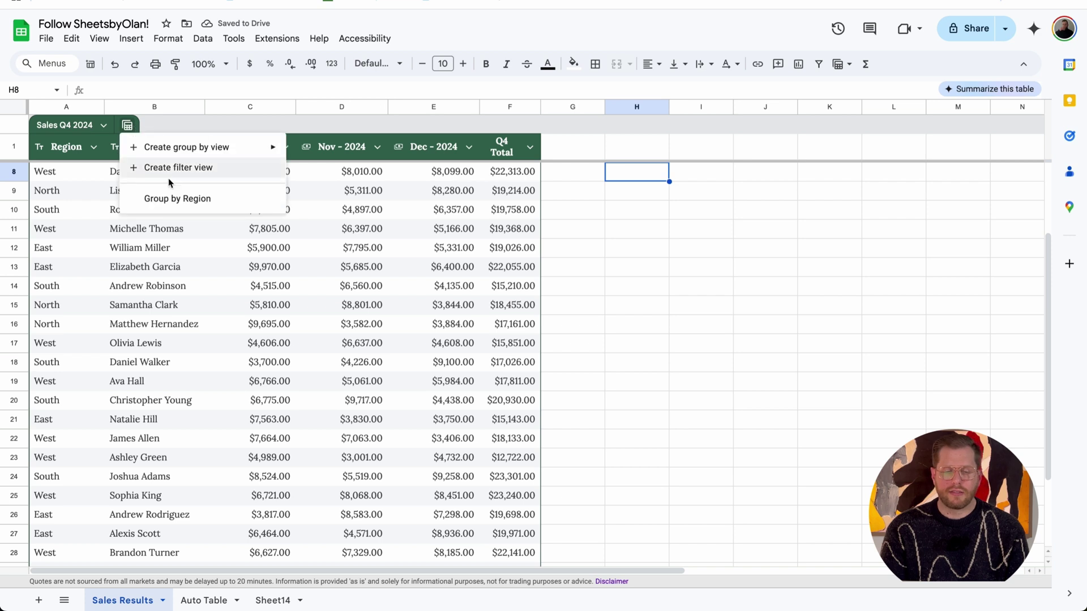
left_click(178, 198)
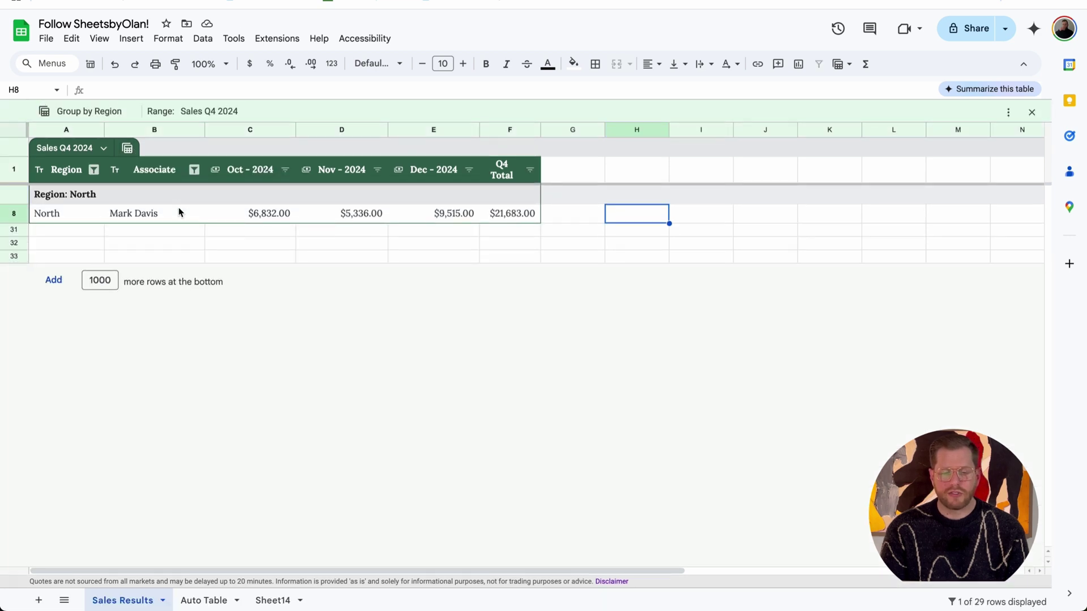
left_click(179, 219)
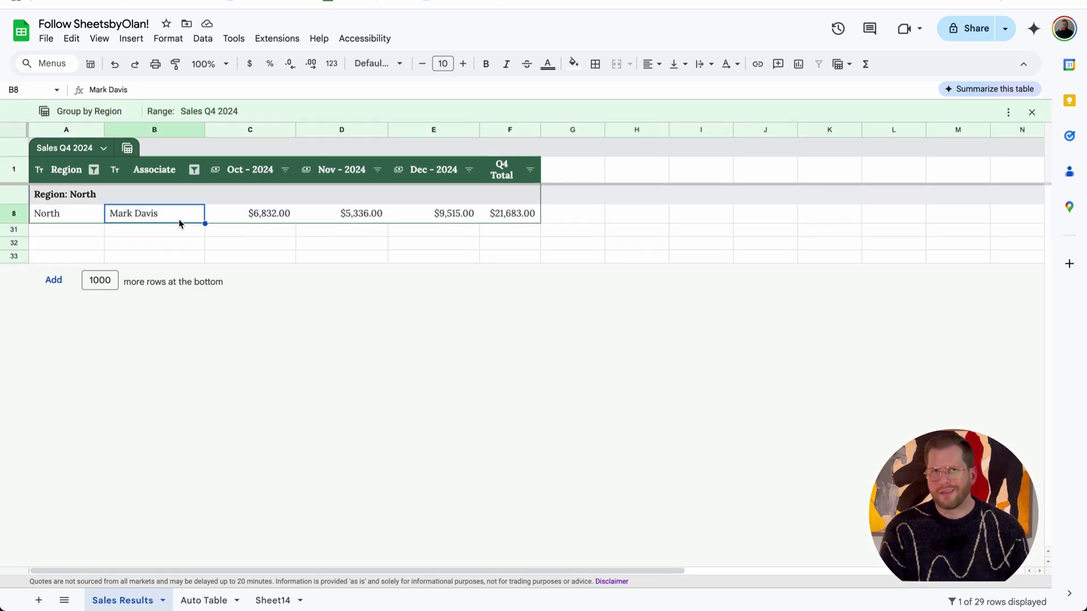
Step: Clear the Associate filter in the Group by Region view by selecting all associates again
left_click(193, 170)
left_click(55, 327)
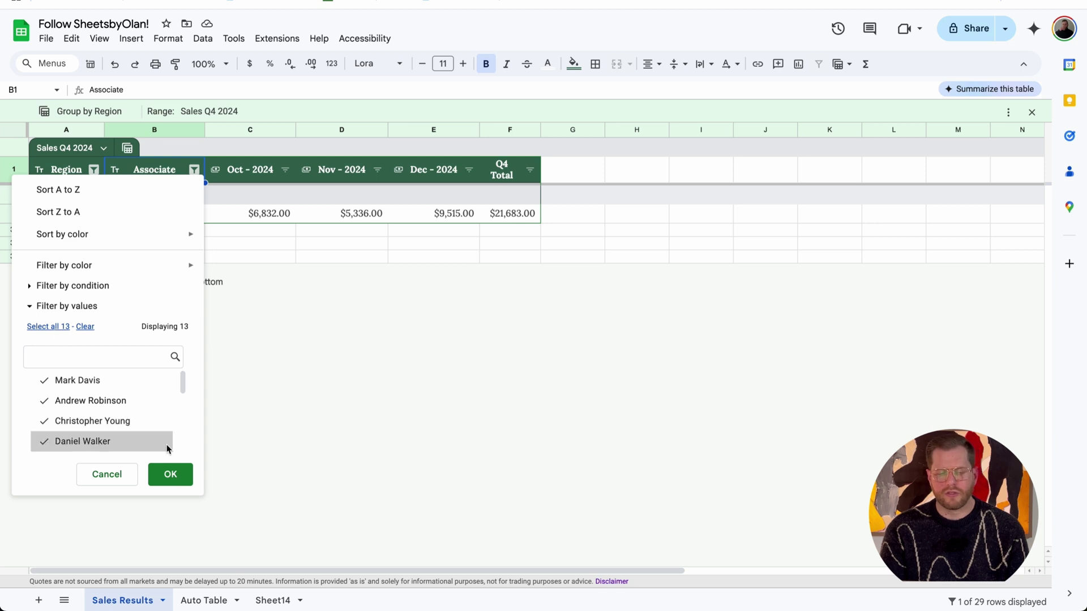
left_click(173, 478)
left_click(247, 222)
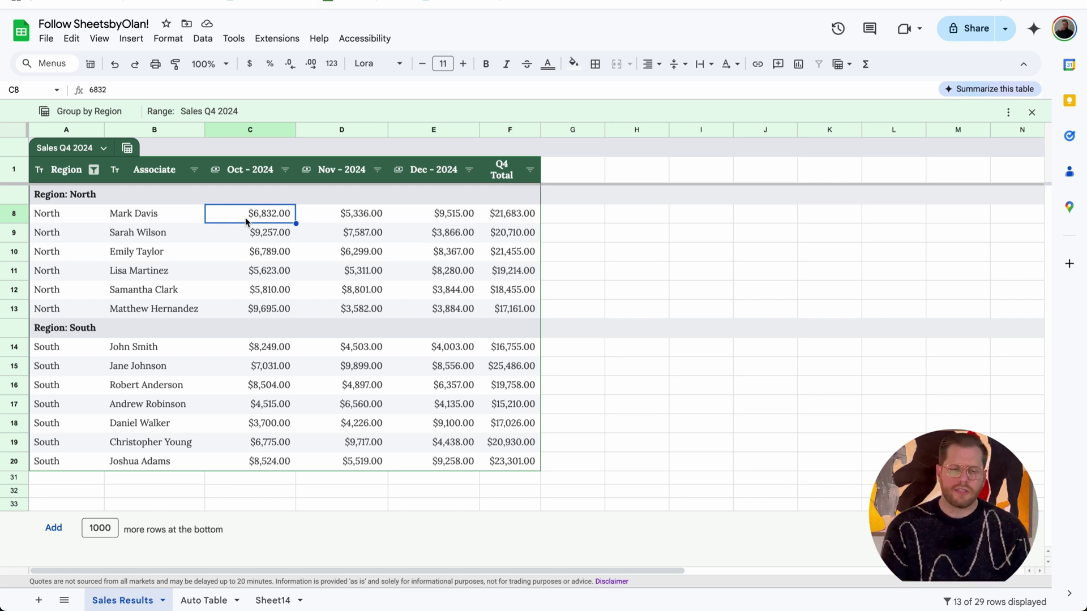
left_click(181, 215)
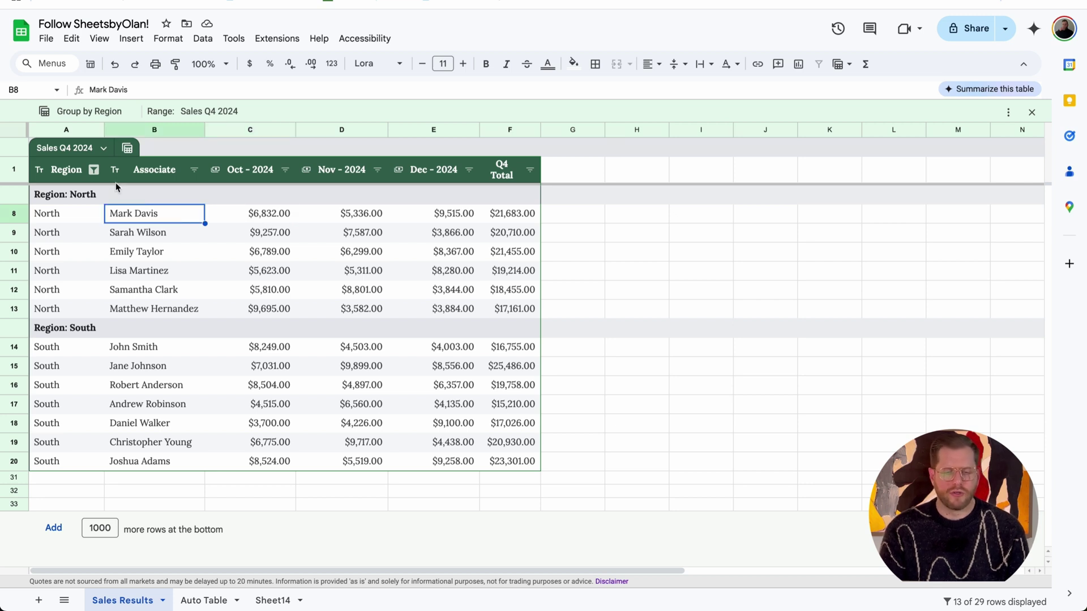
Step: Reset the Region filter in the Group by Region view to include all four regions
left_click(83, 168)
left_click(95, 169)
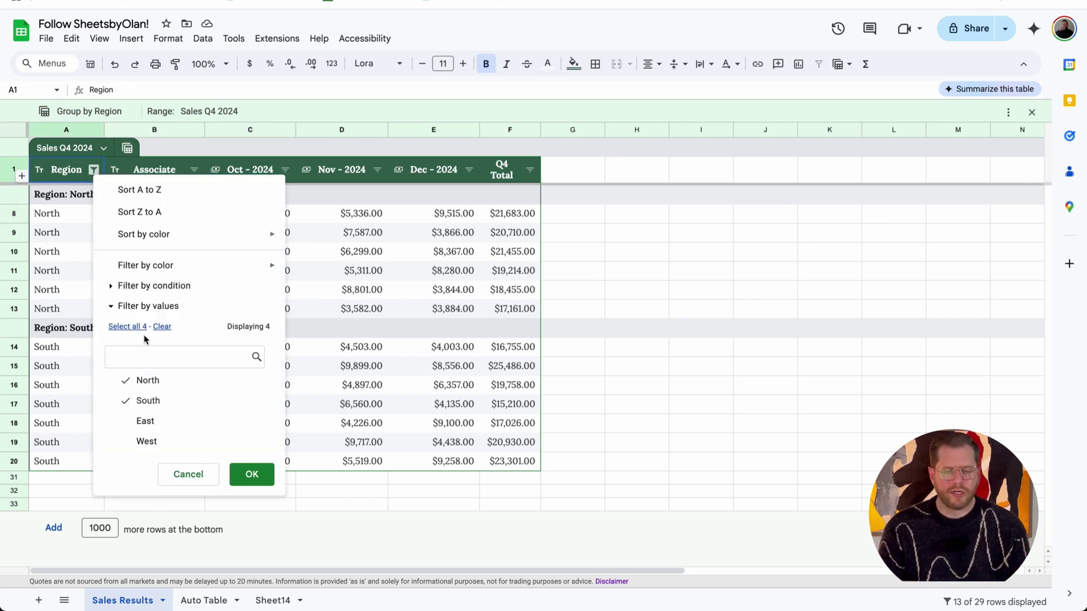
left_click(129, 326)
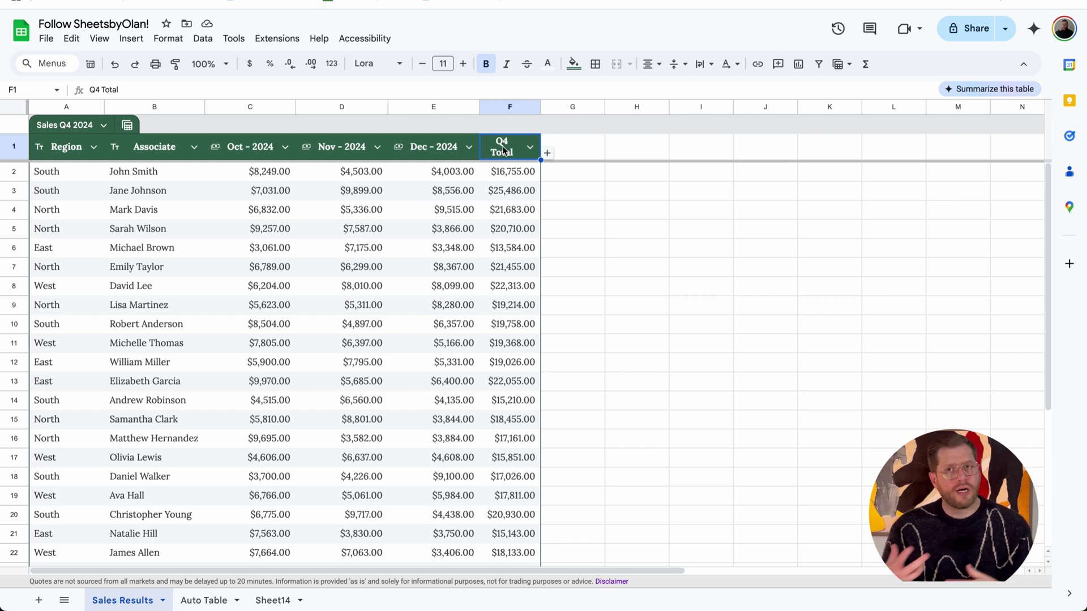
Step: Create a temporary filter view of the table and filter Q4 Total to values greater than or equal to 20000
left_click(128, 128)
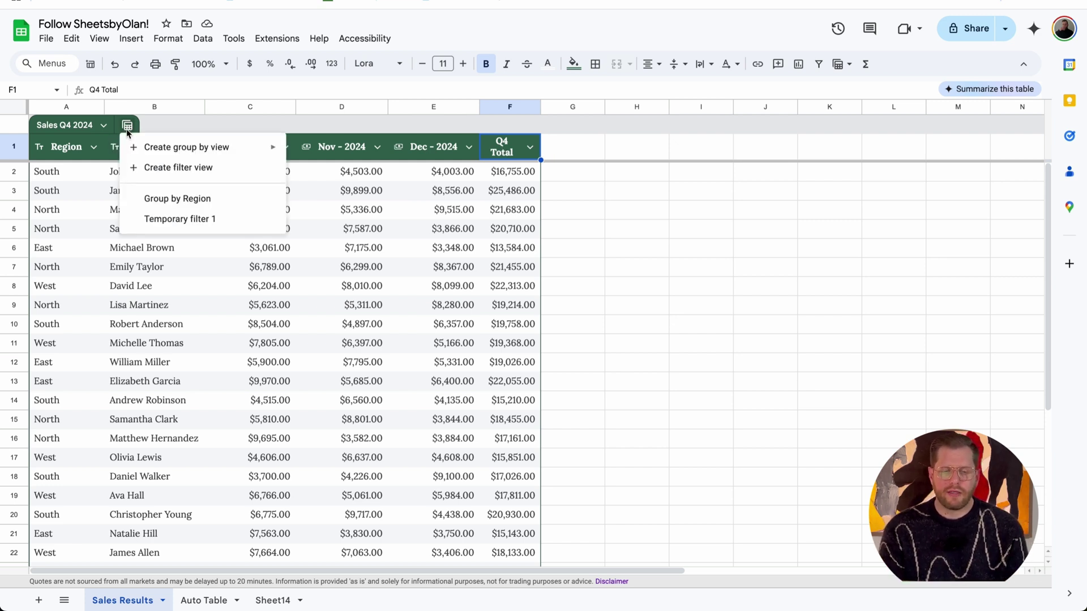
left_click(187, 168)
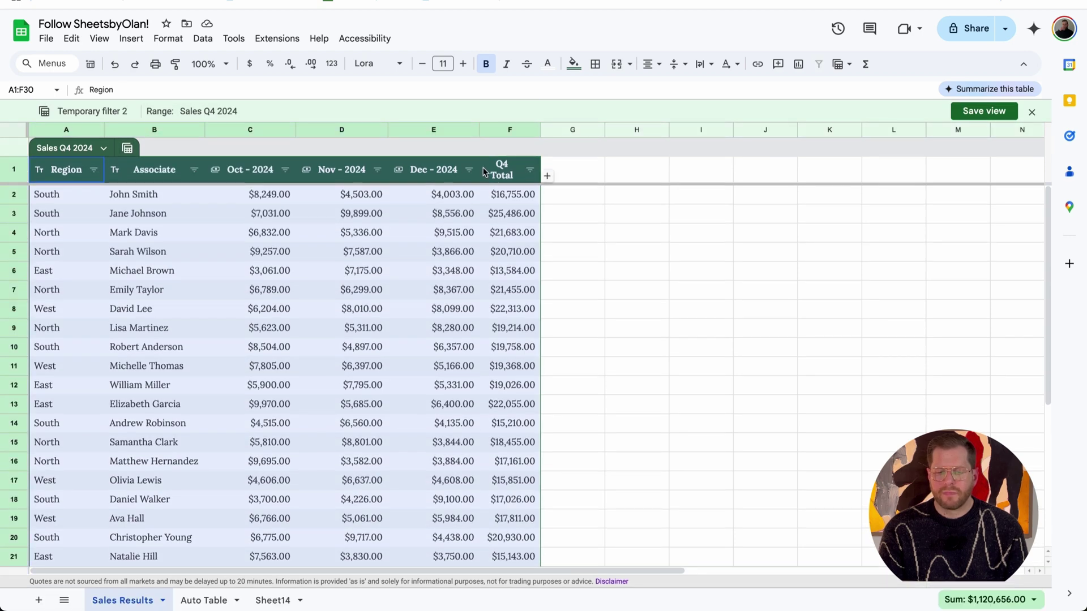
left_click(529, 170)
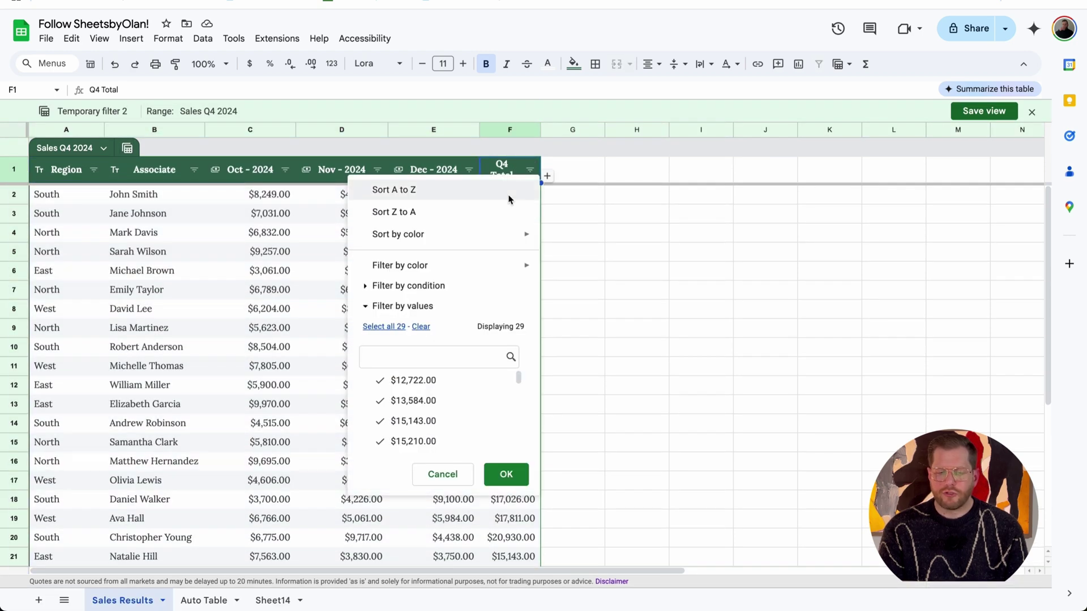
left_click(448, 286)
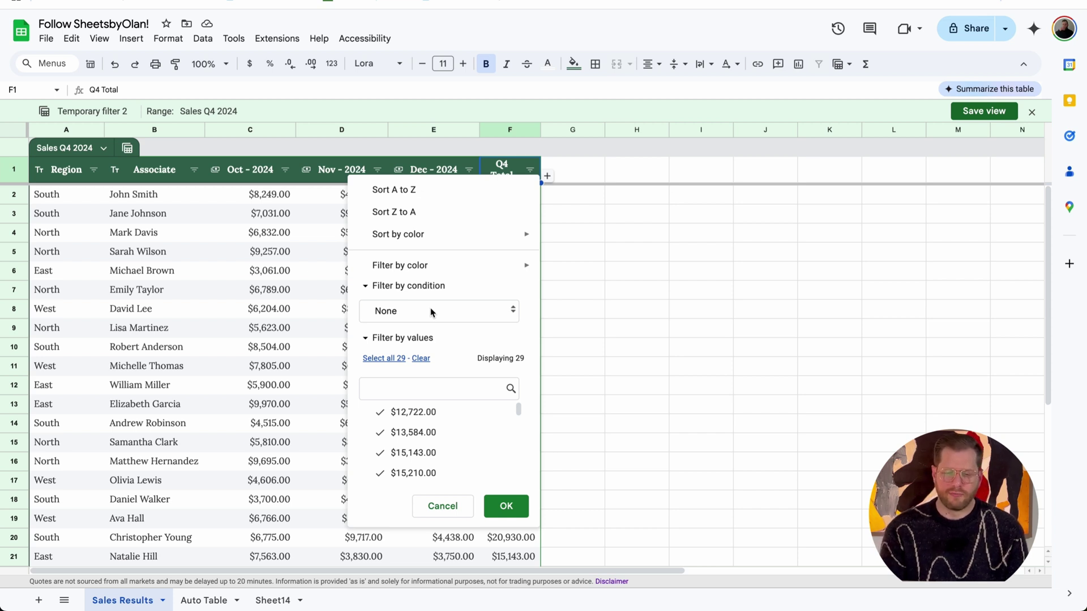
left_click(431, 312)
left_click(424, 413)
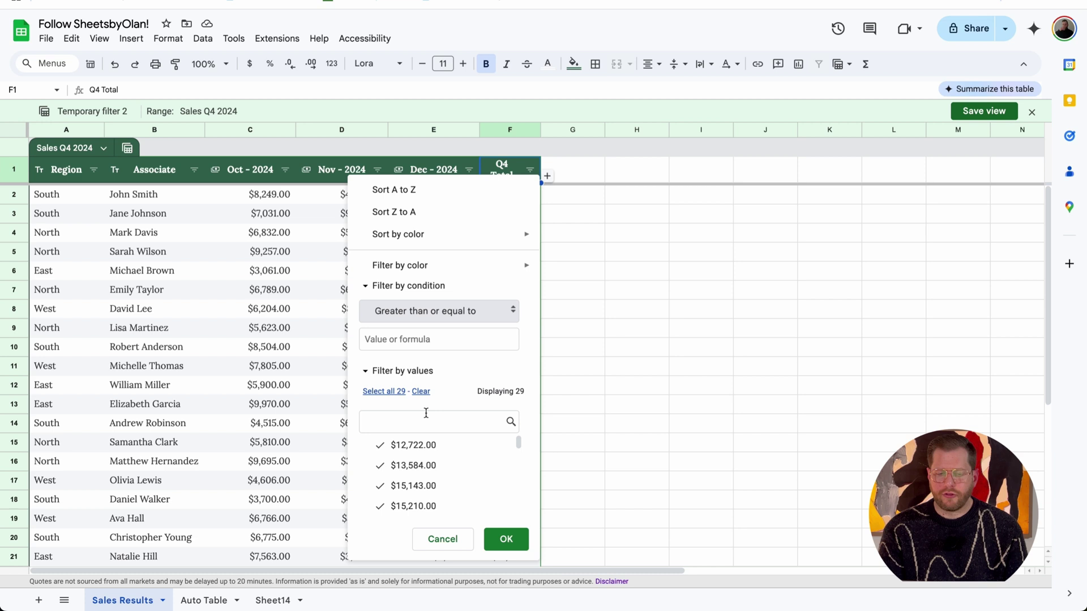
left_click(420, 339)
type("20000")
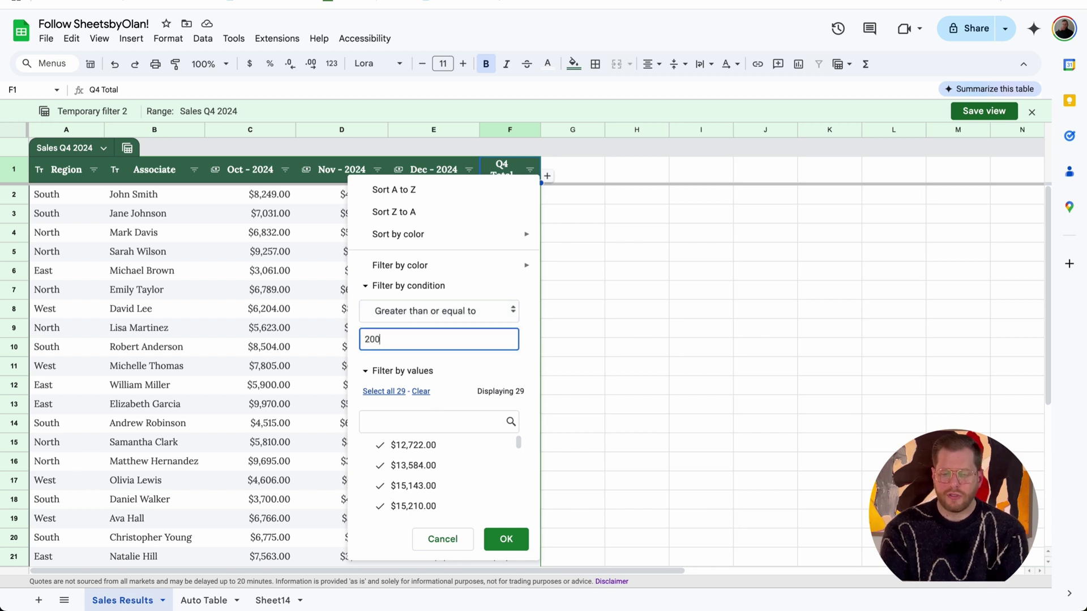
left_click(508, 540)
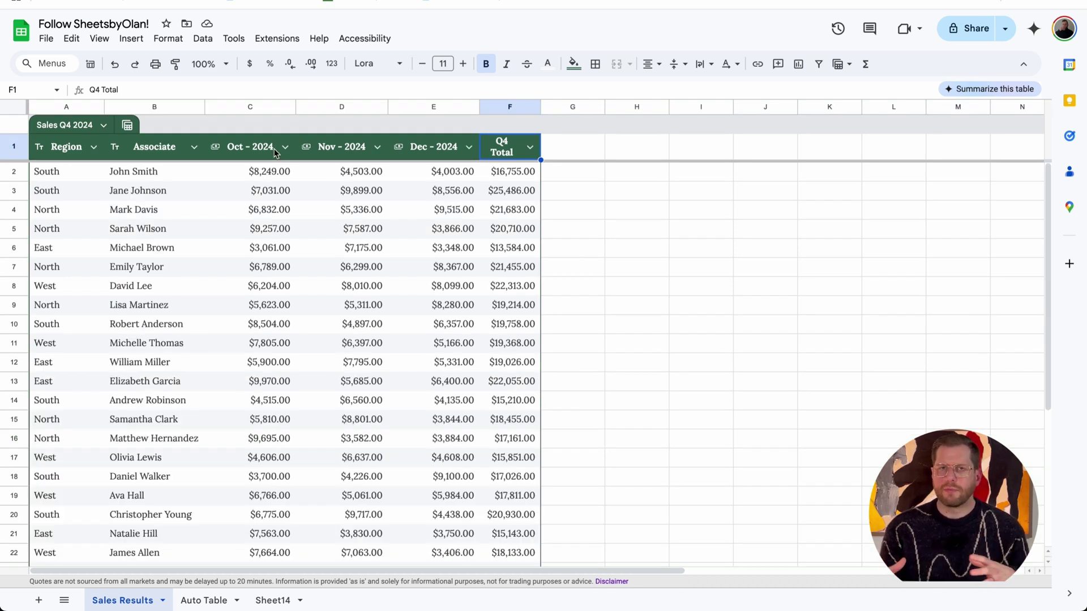
Step: Create a new group-by view of the Sales Q4 2024 table, grouped by Region
left_click(128, 128)
mouse_move(249, 148)
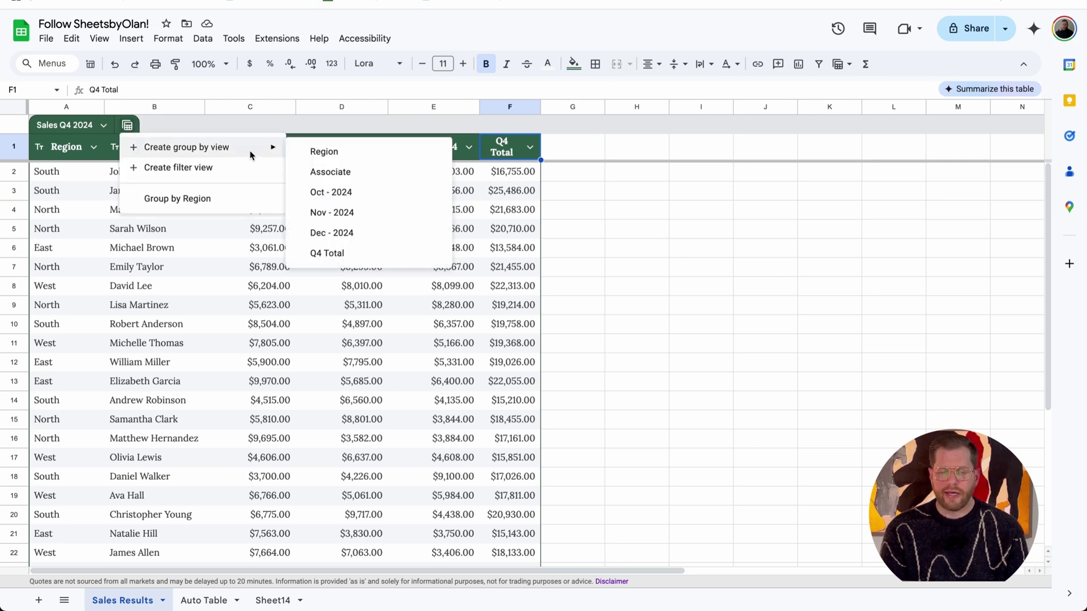
left_click(342, 158)
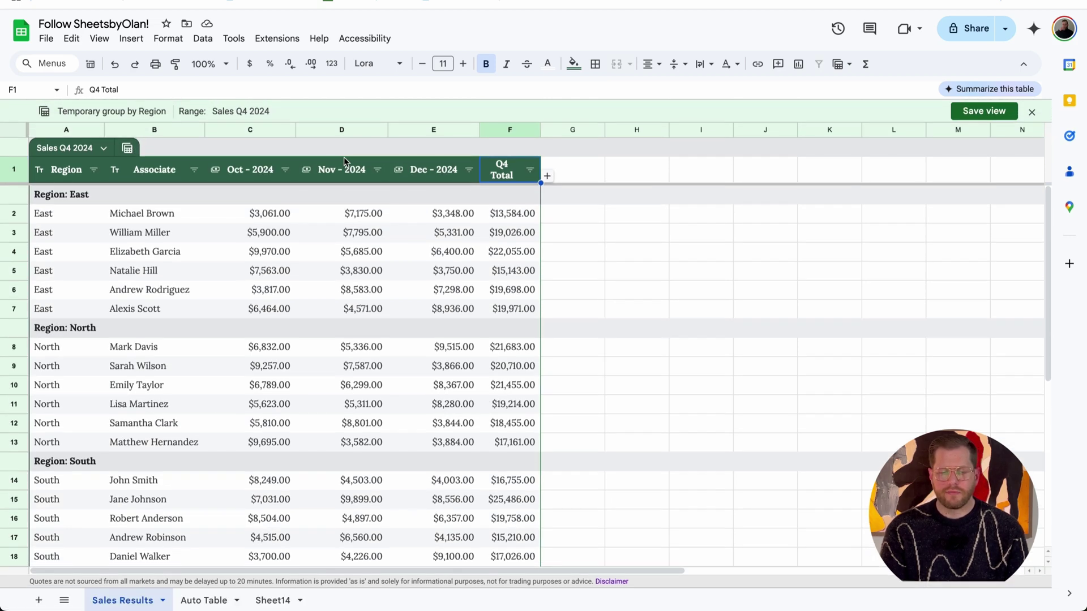
Step: Filter the Q4 Total column in the temporary Region grouping to values greater than or equal to 20000
left_click(529, 169)
left_click(430, 286)
left_click(417, 318)
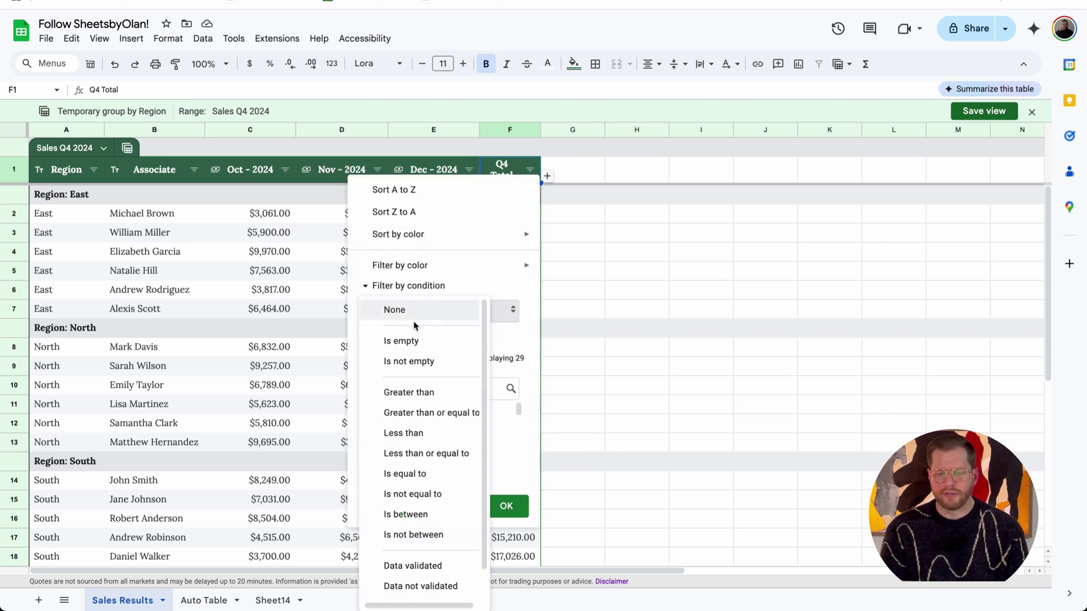
left_click(411, 413)
left_click(419, 341)
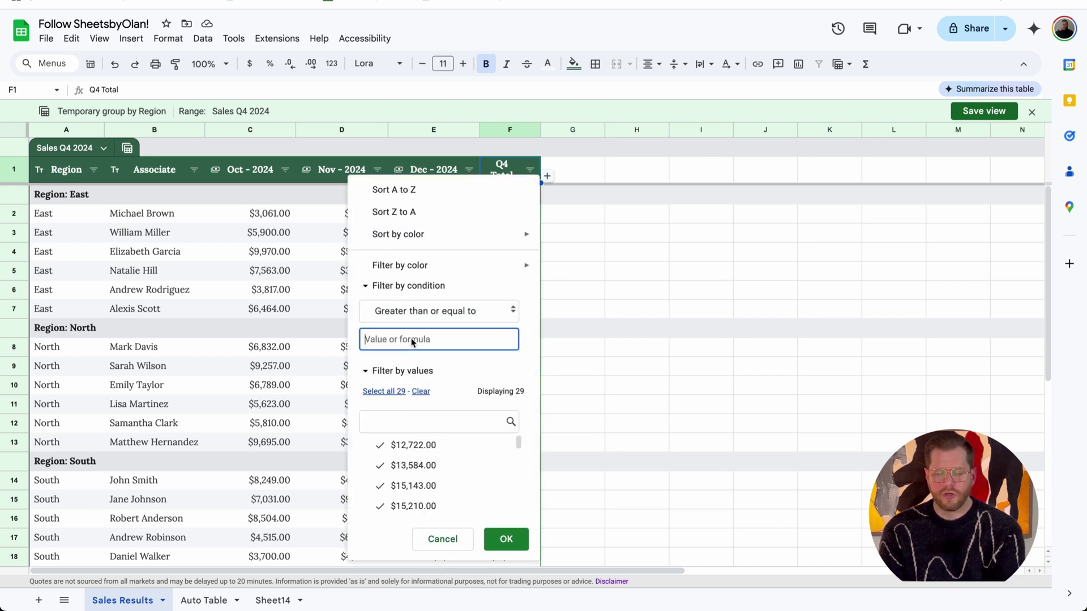
type("20000")
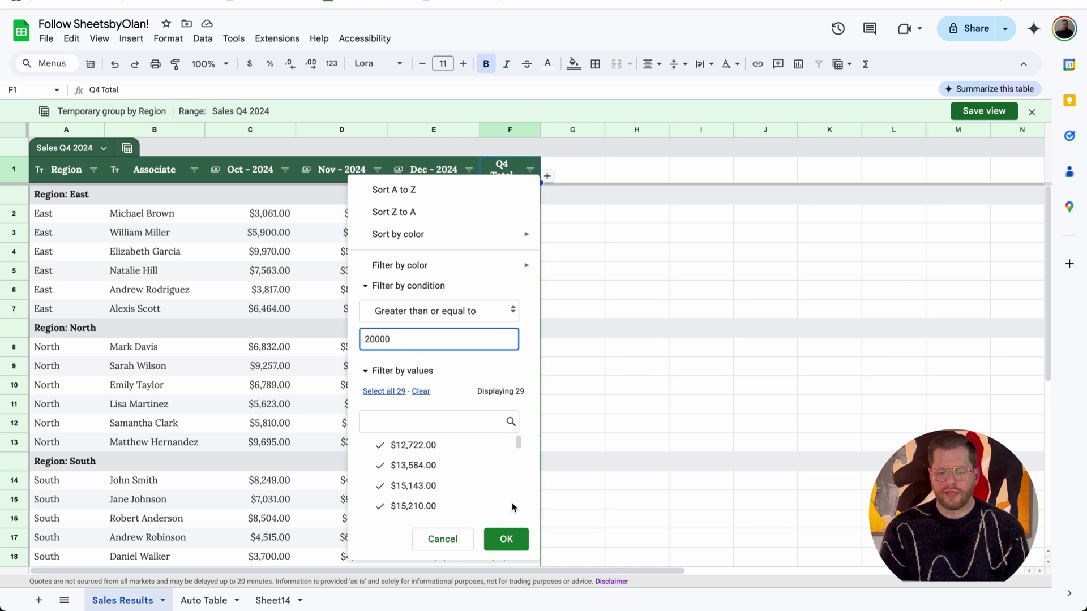
left_click(505, 536)
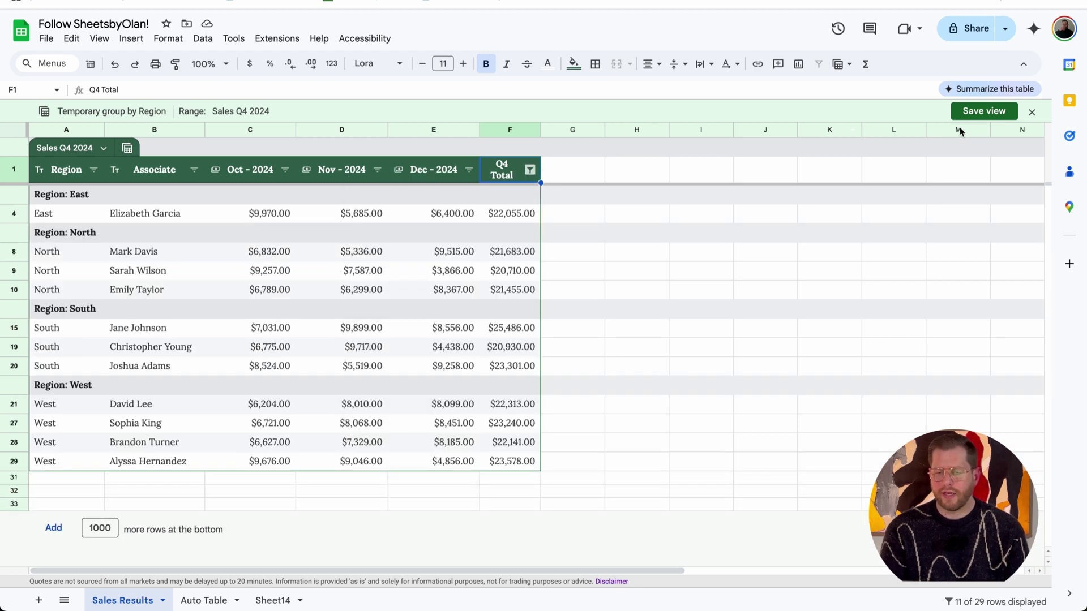
Step: Save the filtered grouping as a view named "Q4 Total > 20K by region"
left_click(987, 111)
type("Q4")
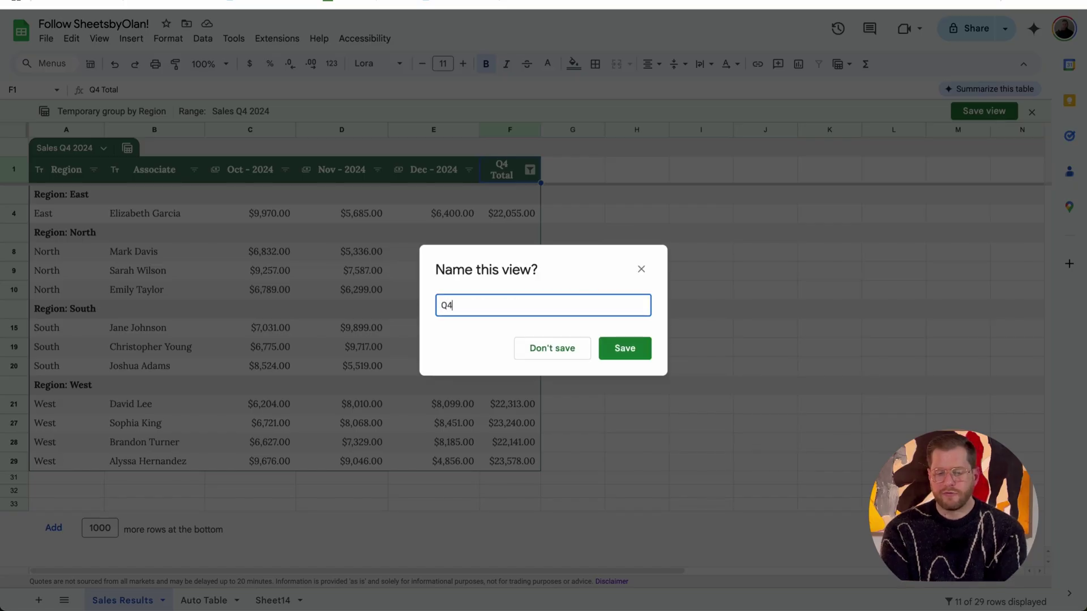
type(" Total > 20KL")
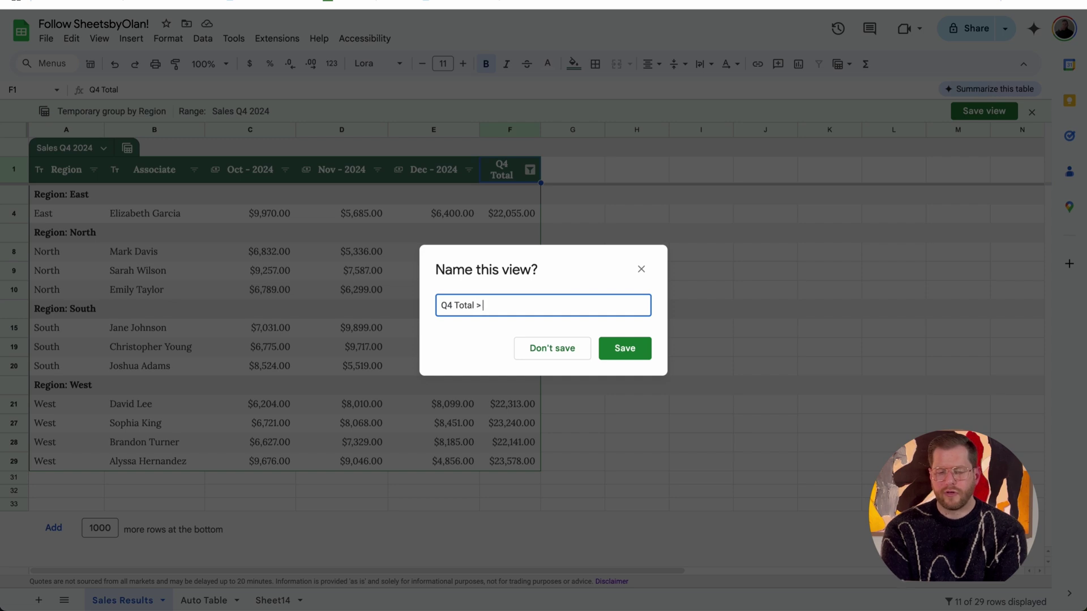
type(" by")
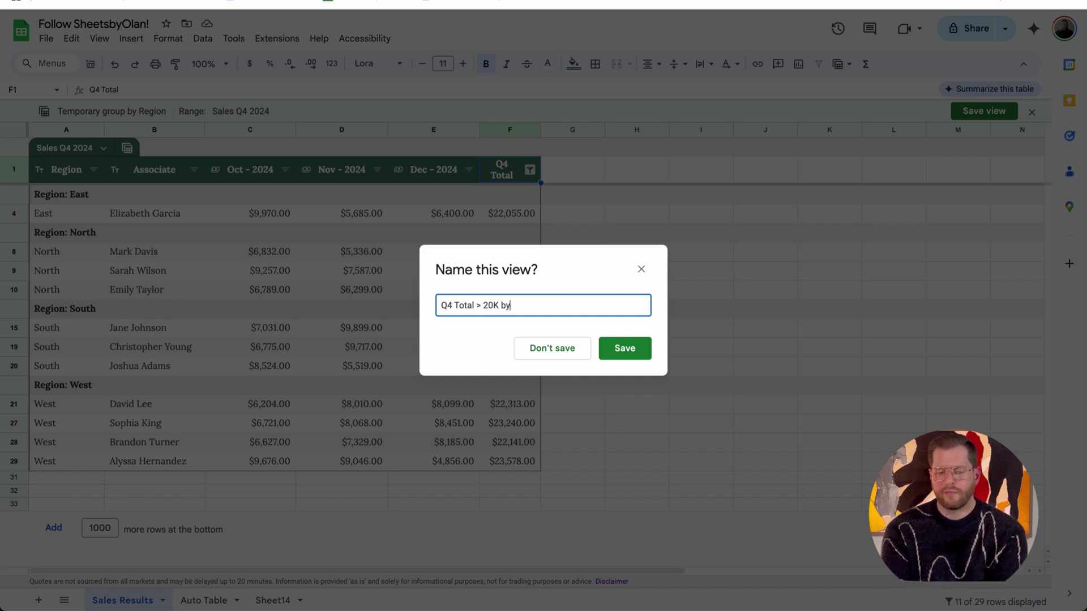
type(" region")
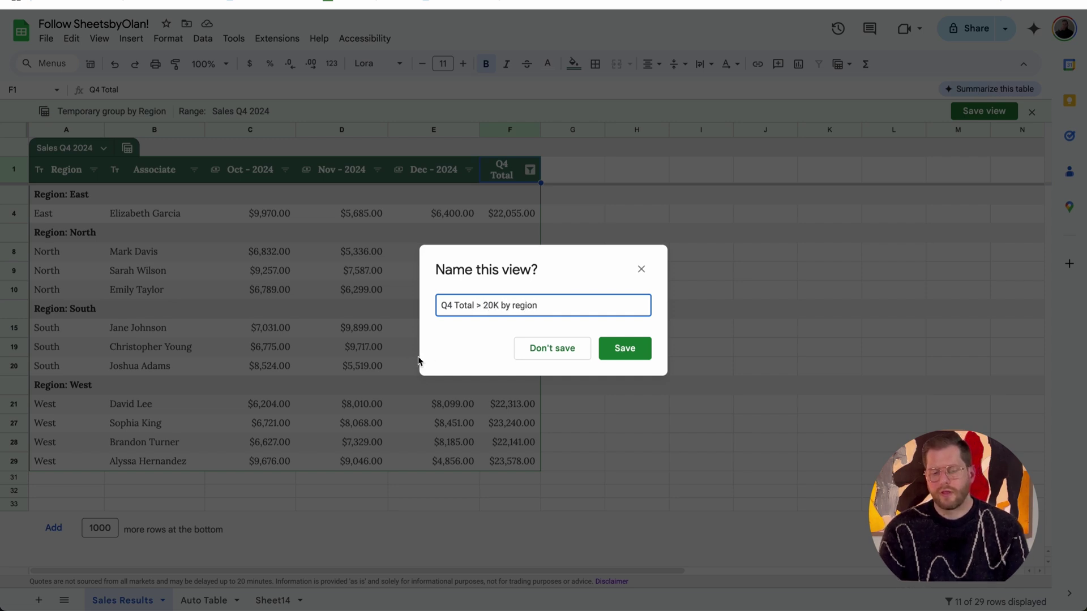
left_click(609, 358)
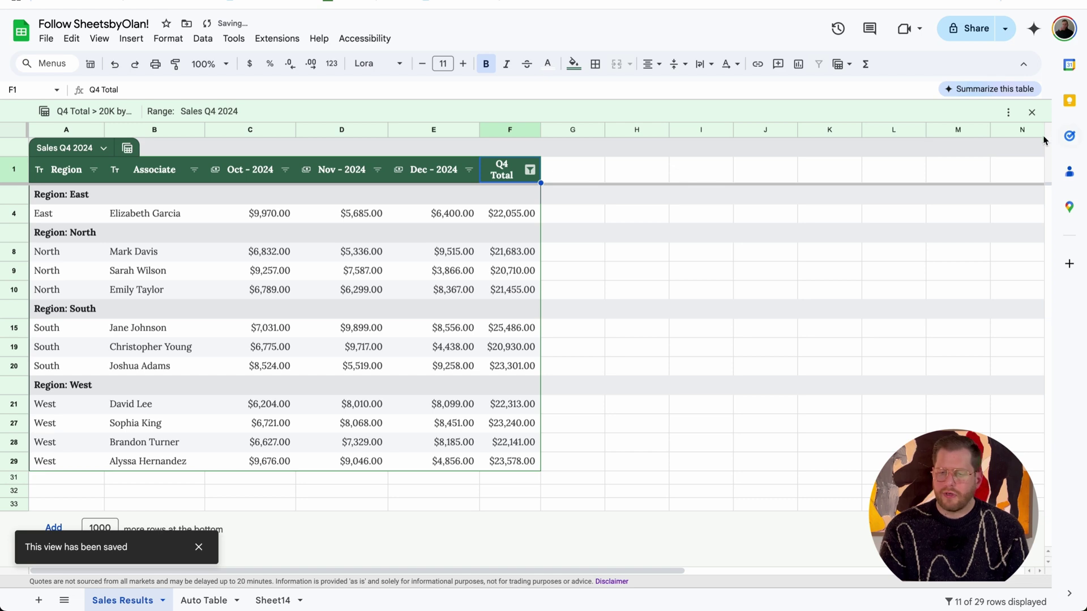
Step: Close the saved view and reopen "Q4 Total > 20K by region" to check its filtered grouping
left_click(1031, 112)
left_click(127, 125)
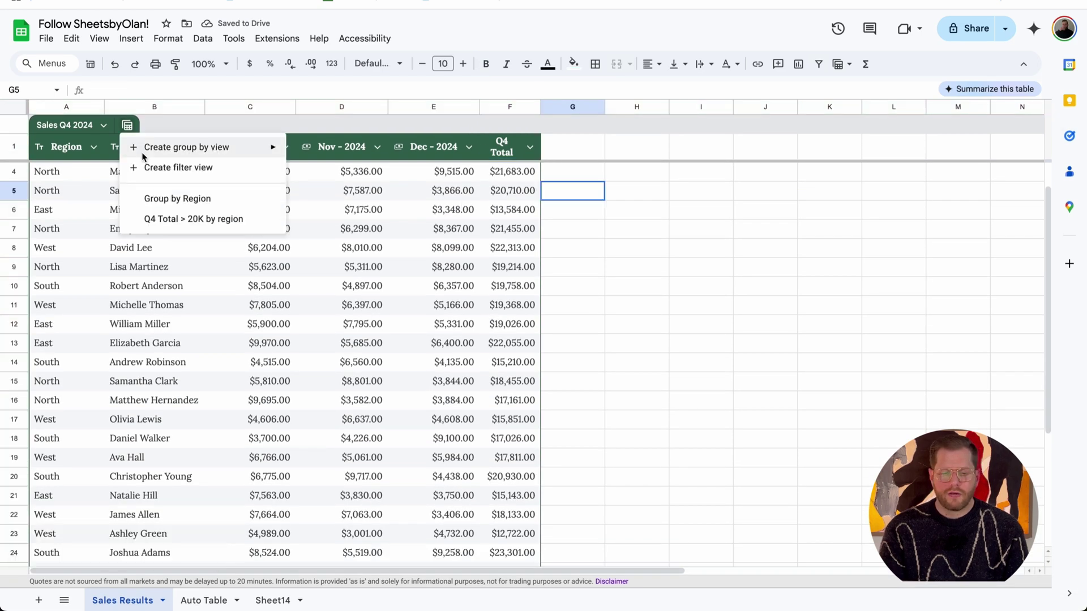
left_click(222, 218)
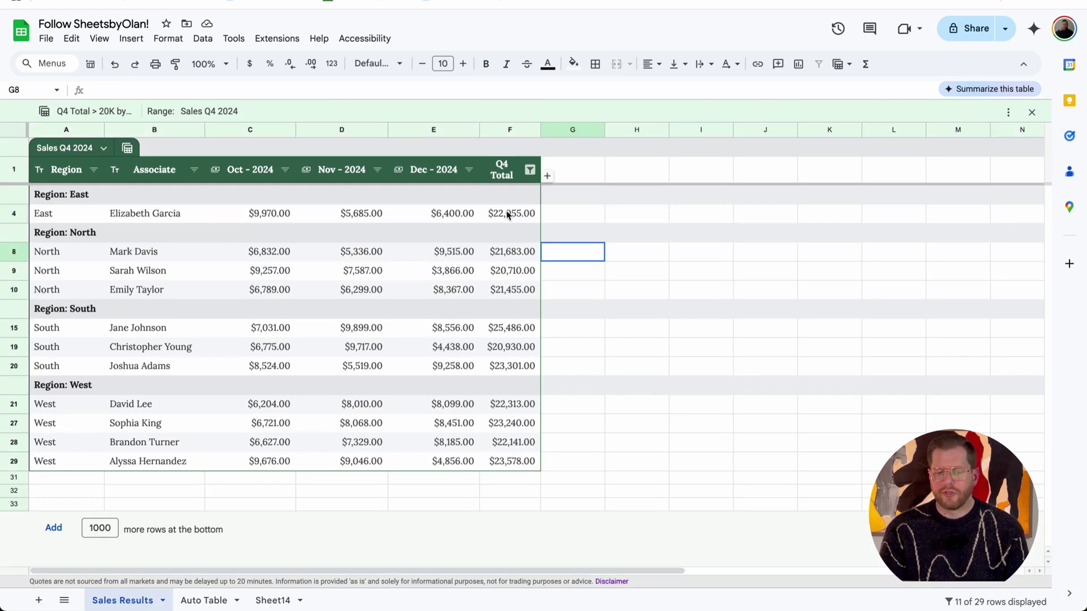
Step: Switch to the Group by Region view, inspect its rows, and return to the ungrouped table
left_click(128, 149)
left_click(193, 242)
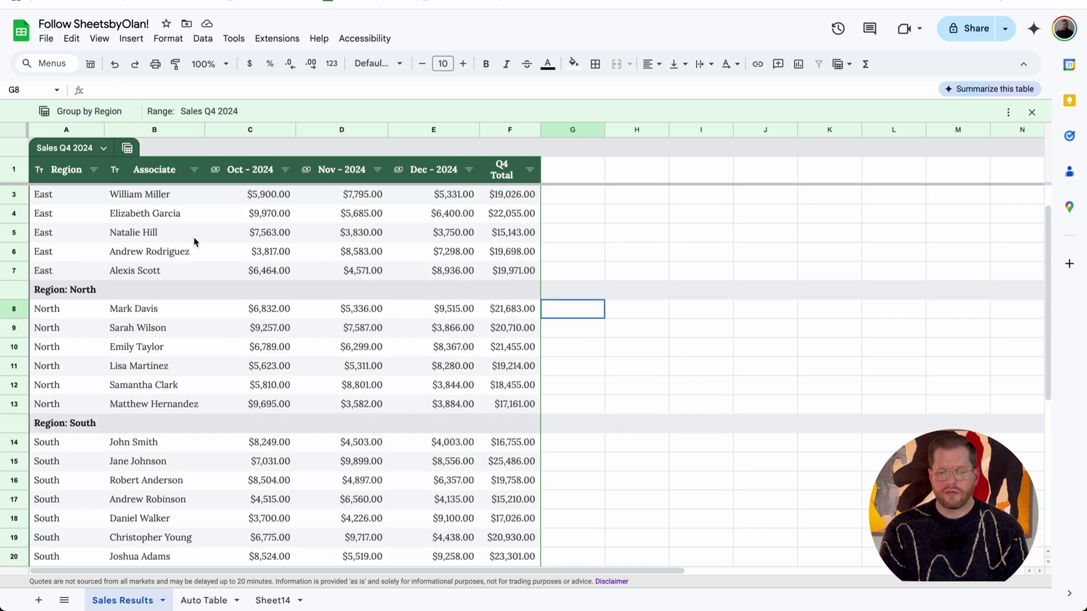
scroll(231, 249, "up", 1)
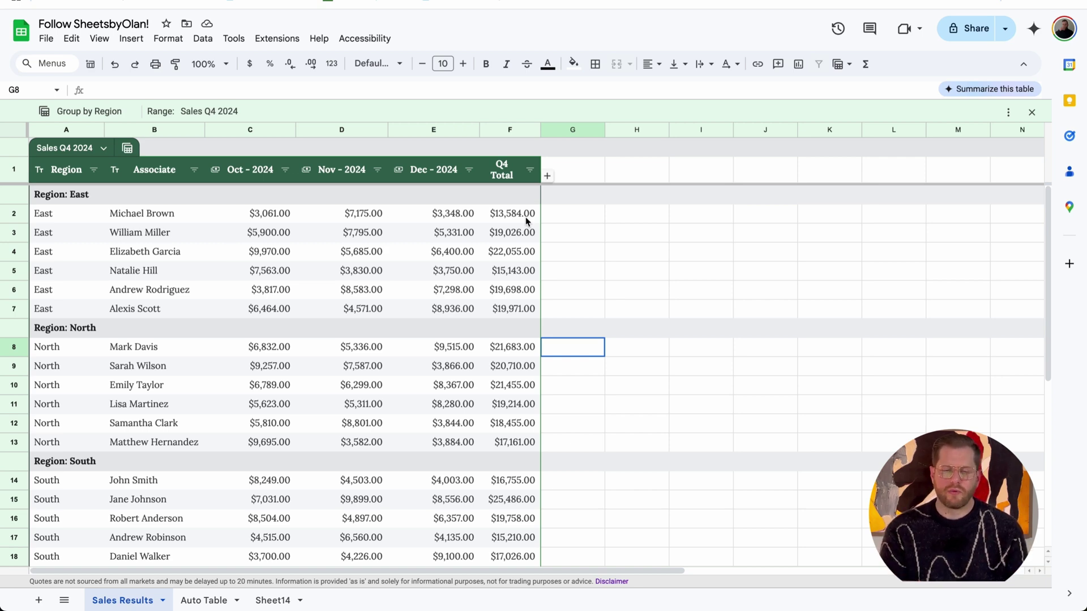
left_click(525, 216)
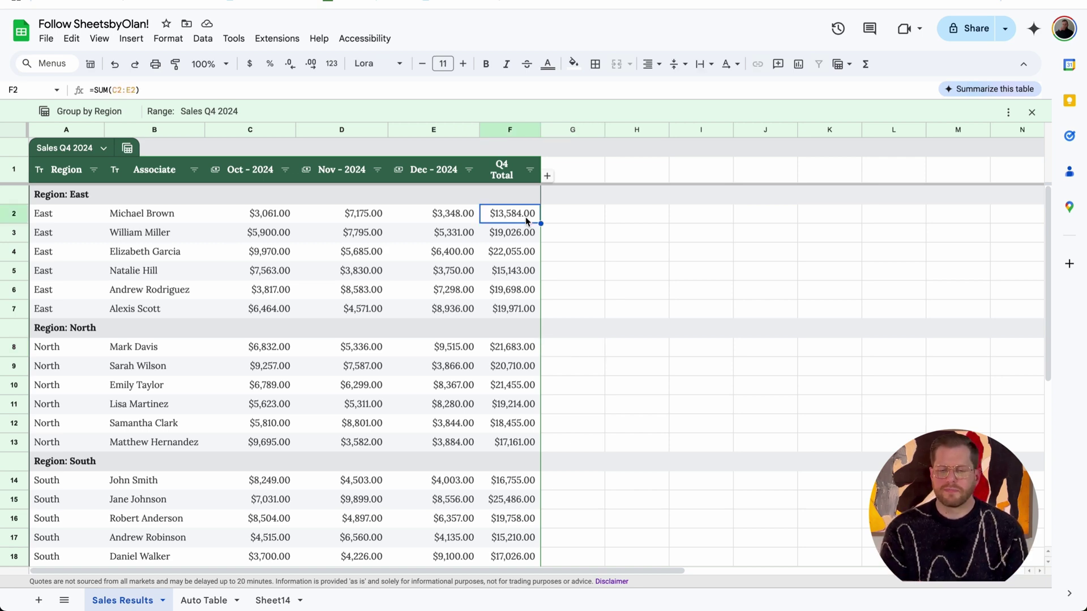
left_click(642, 193)
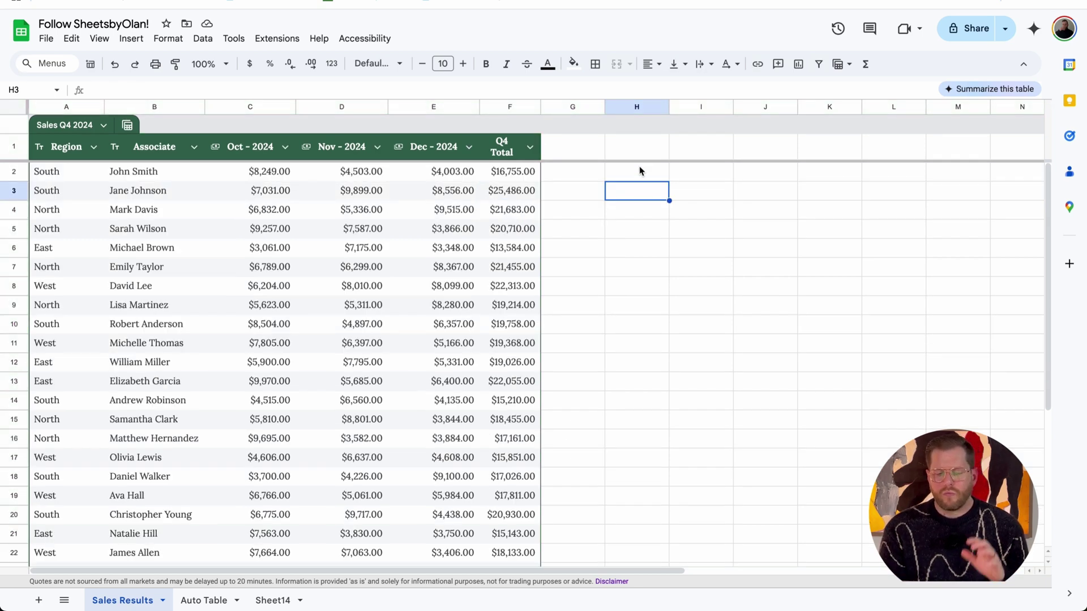
left_click(639, 169)
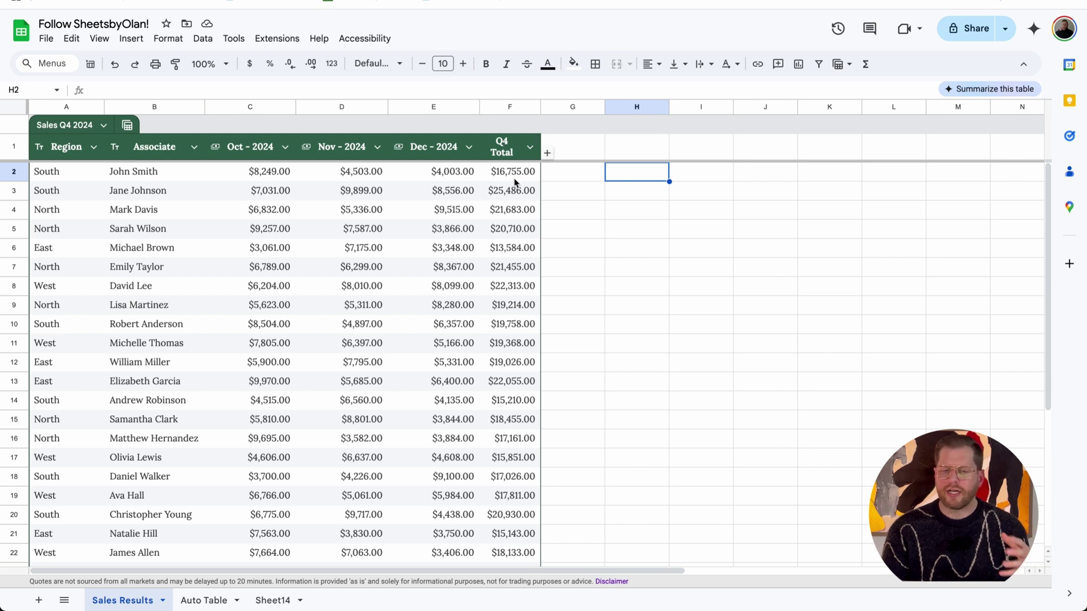
Step: In cell A1 of Sheet14, list the unique associates with the formula =UNIQUE(Sales_Q4_2024[Associate])
left_click(272, 600)
left_click(73, 123)
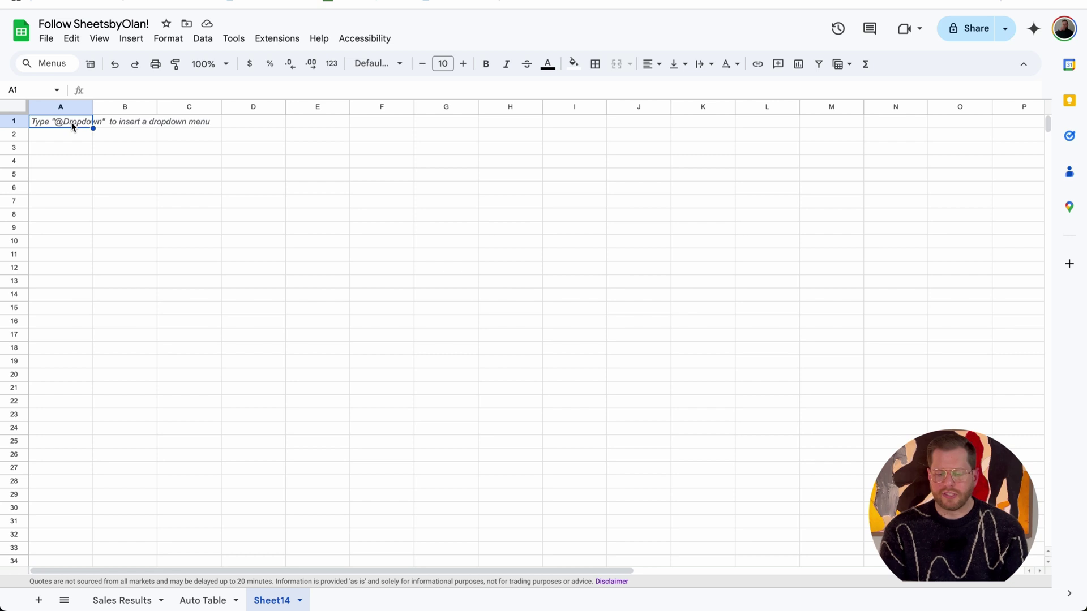
type("=unique")
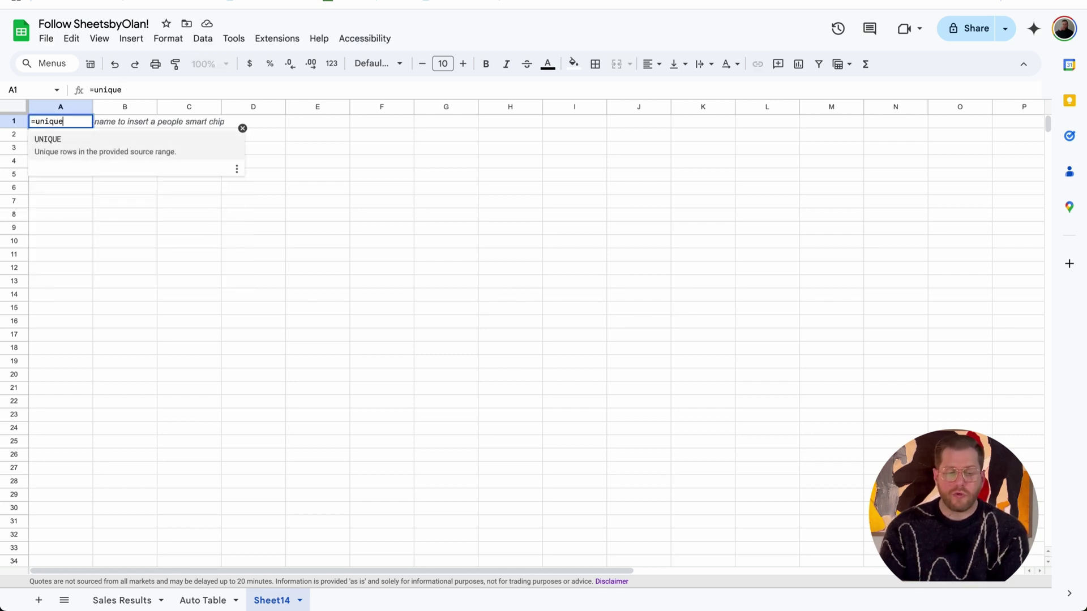
key("Tab")
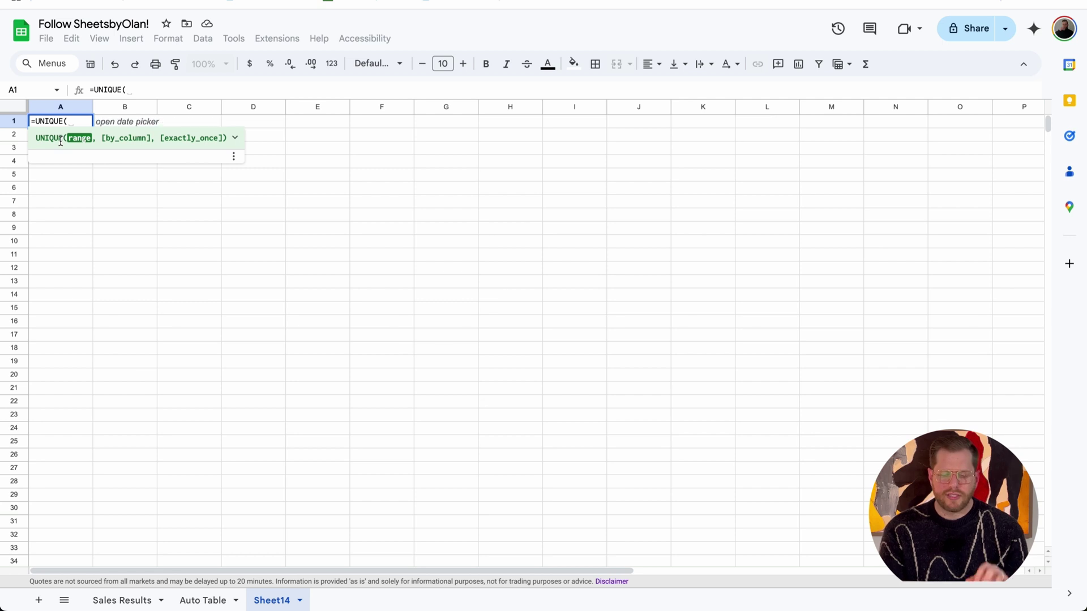
type("sa;e")
key("BackSpace")
key("BackSpace")
type("le")
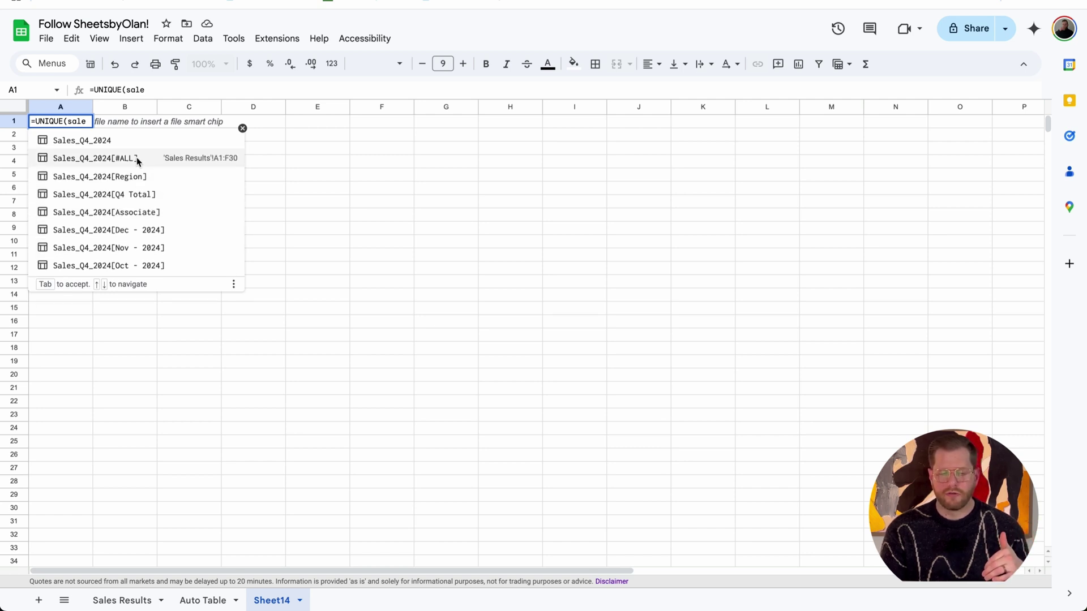
left_click(138, 211)
key("Return")
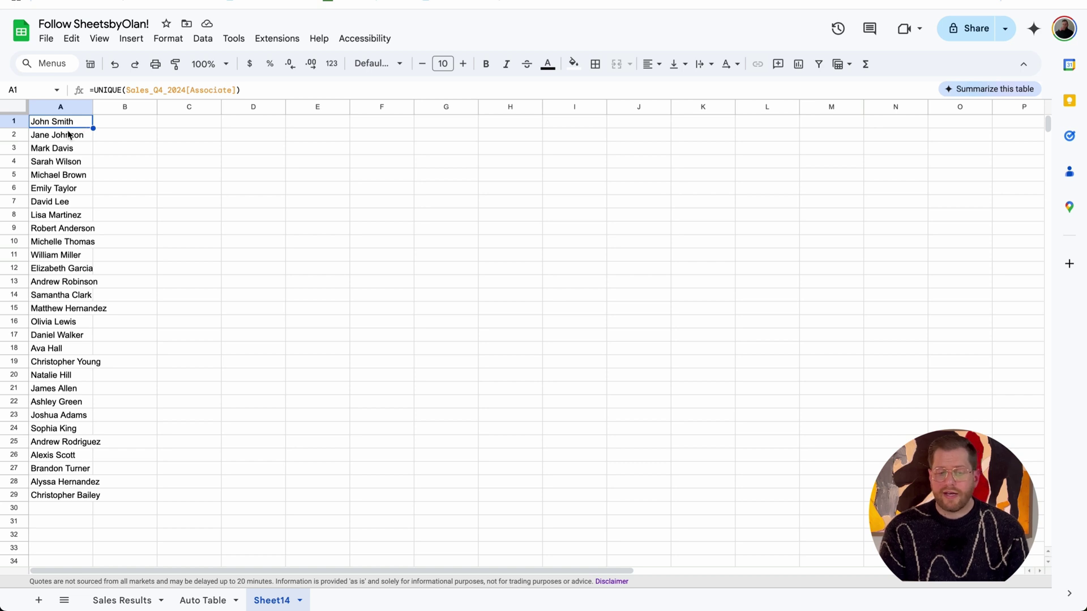
Step: On the Sales Results sheet, add the associate "Test" in cell B31 and check the end of the unique list on Sheet14
left_click(123, 598)
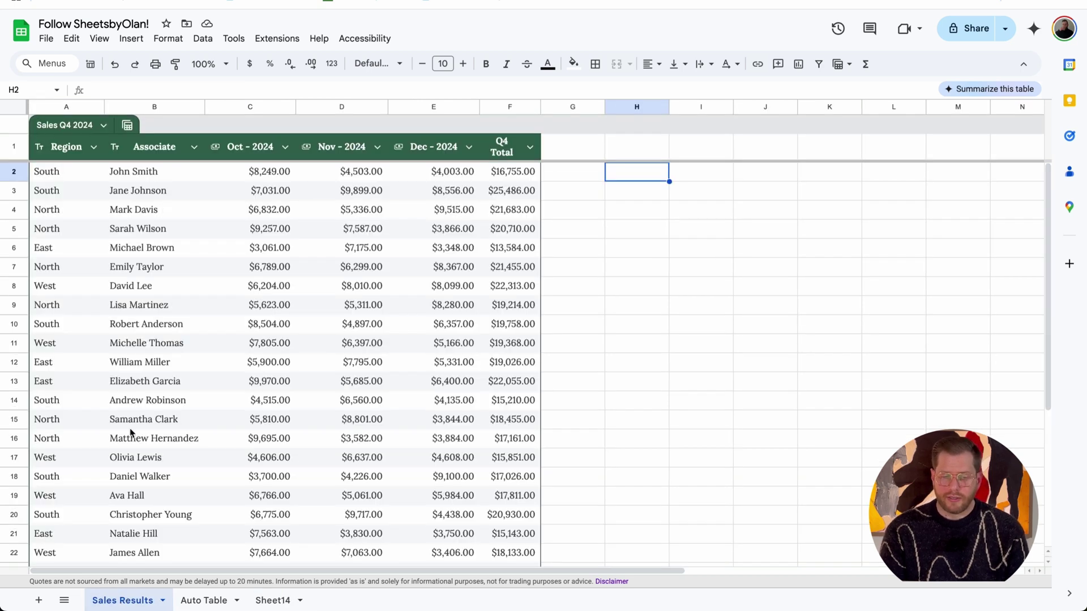
left_click(272, 599)
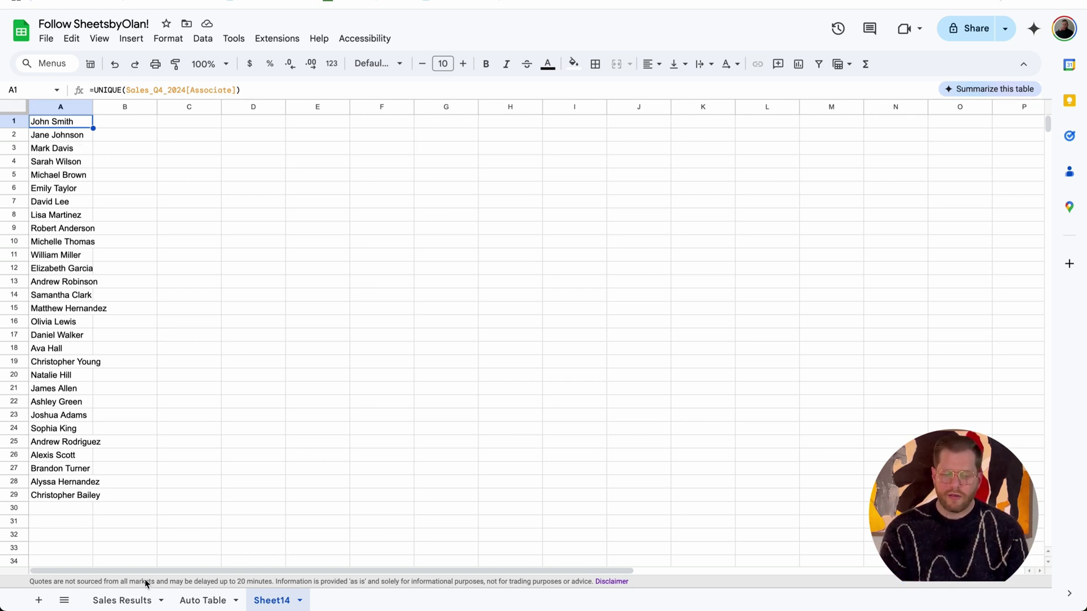
left_click(145, 600)
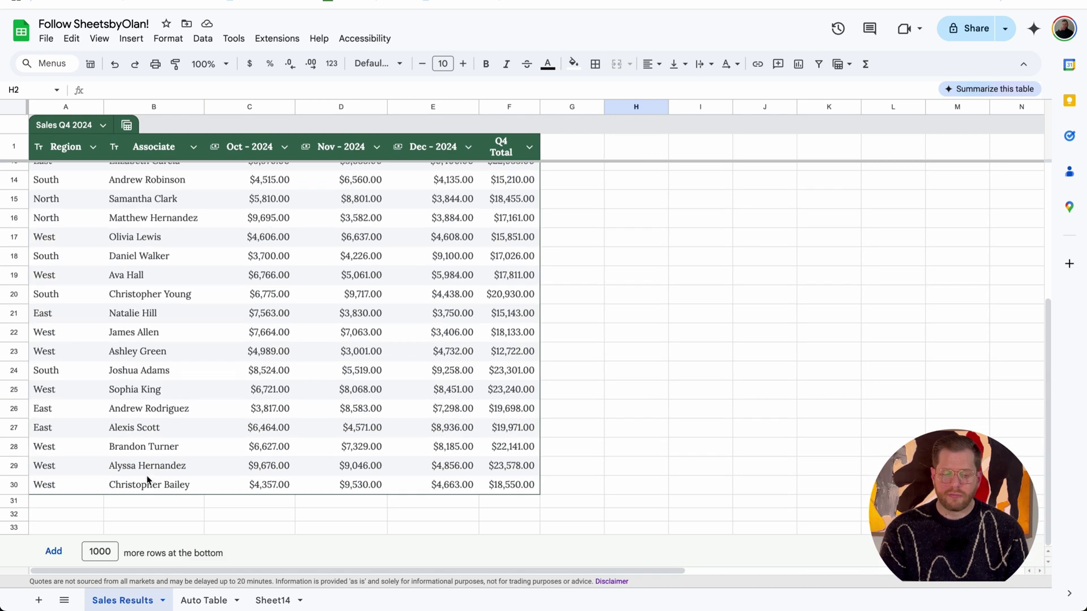
left_click(148, 501)
type("Test")
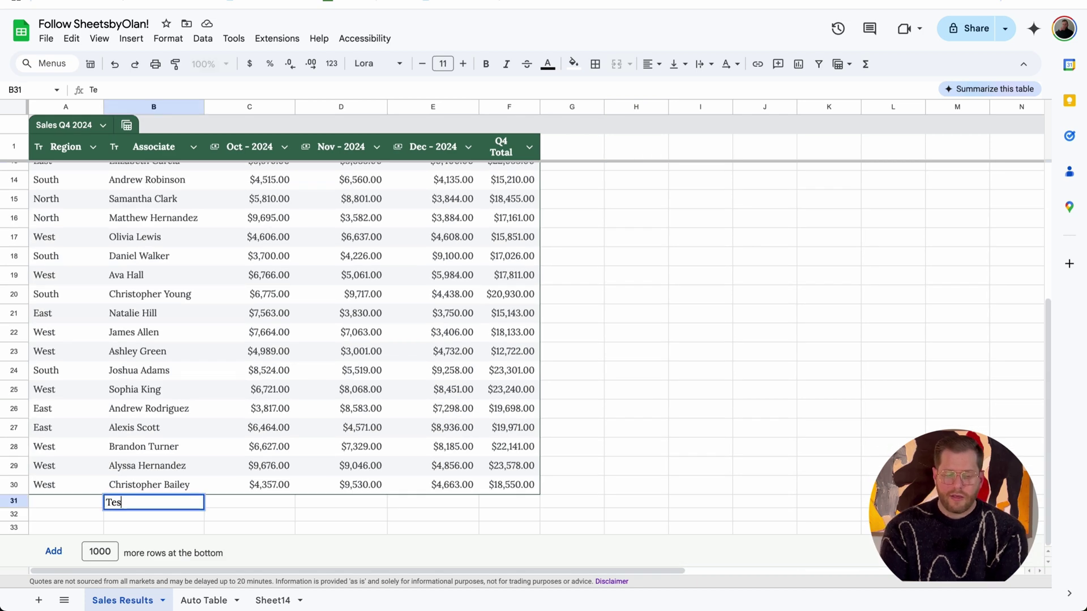
key("Return")
left_click(272, 600)
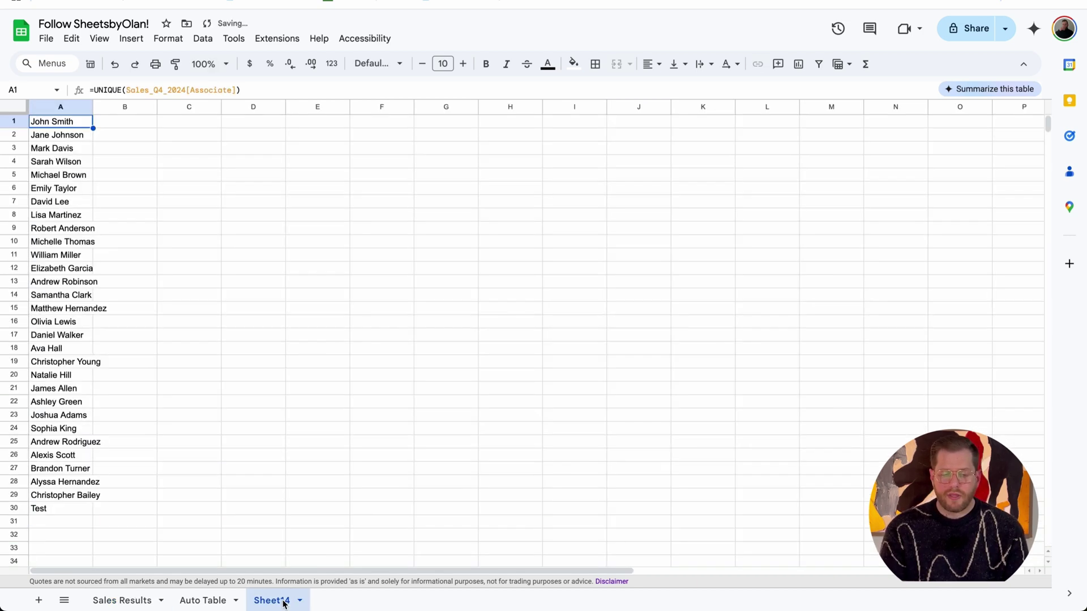
left_click(86, 509)
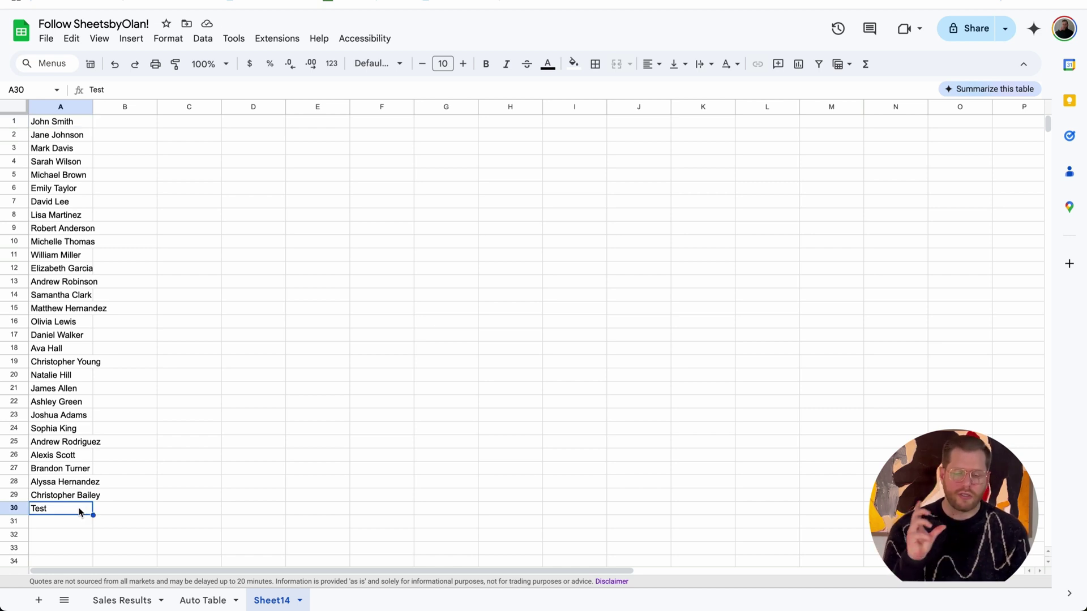
Step: In Sheet14 cell B1, enter =XLOOKUP(A1,Sales_Q4_2024[Associate],Sales_Q4_2024[Q4 Total]) and accept the suggested autofill down the column
left_click(125, 121)
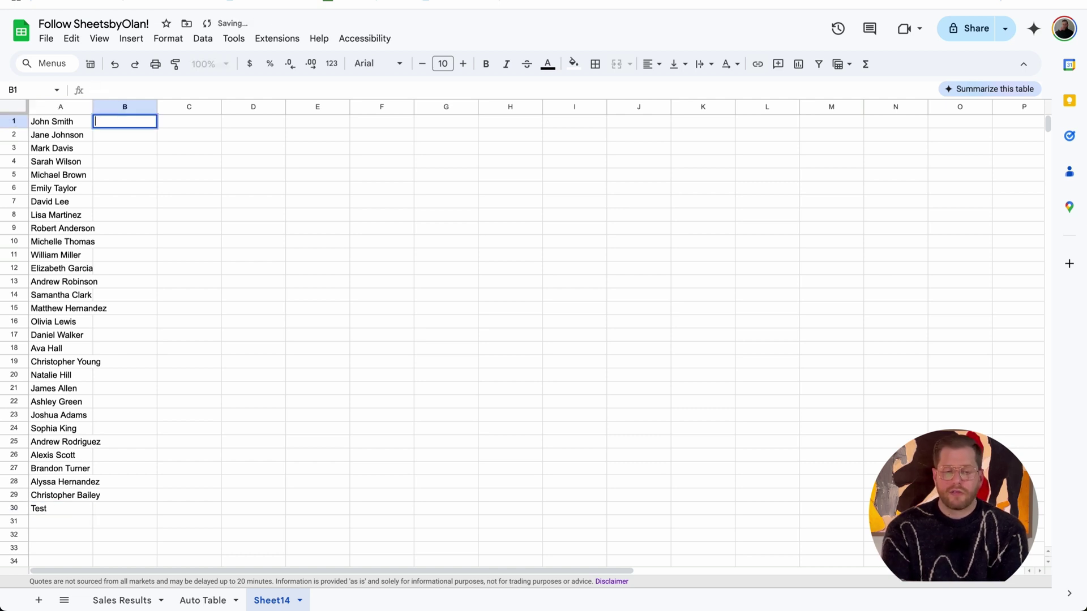
type("=xlo")
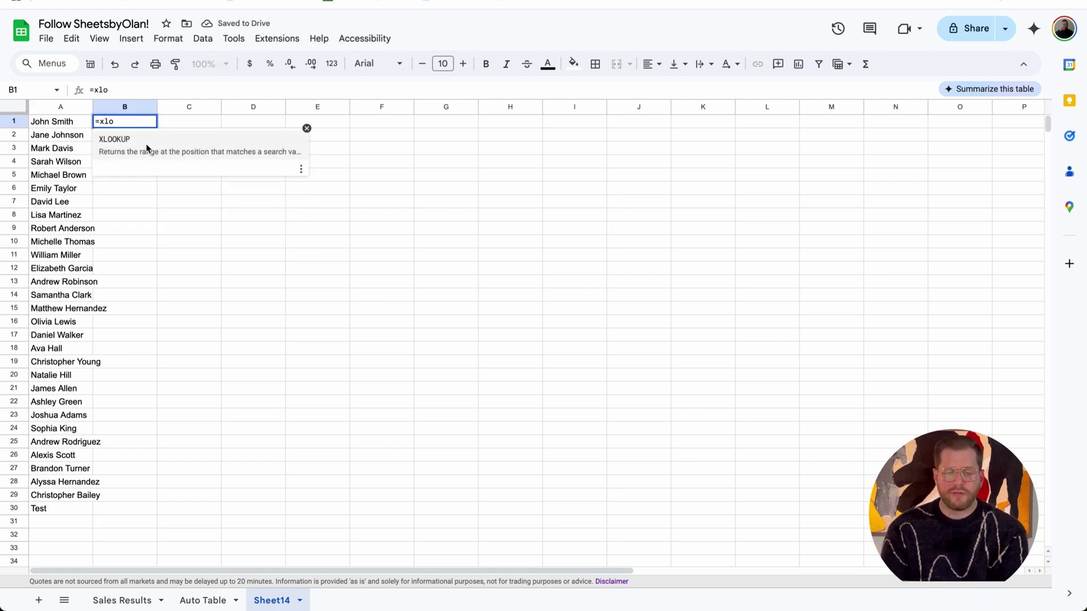
type("o")
key("Tab")
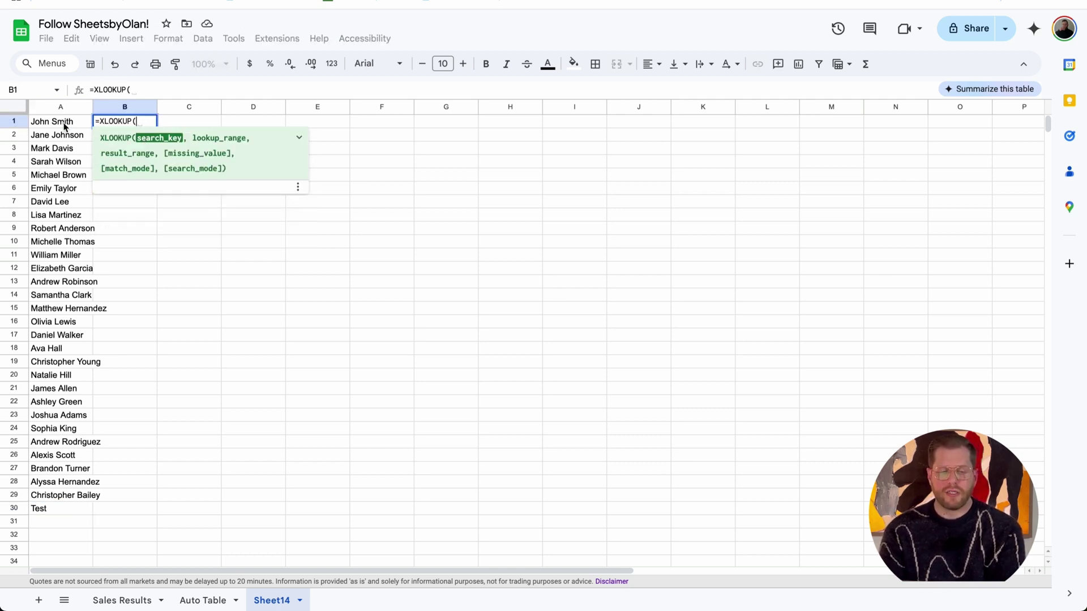
left_click(65, 125)
type(",")
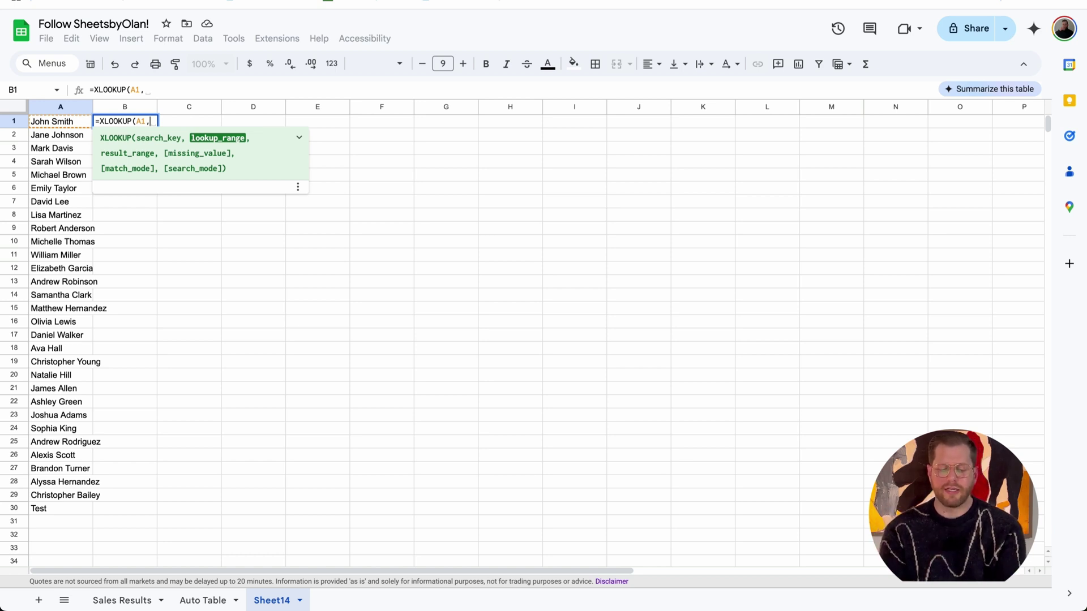
type("asso")
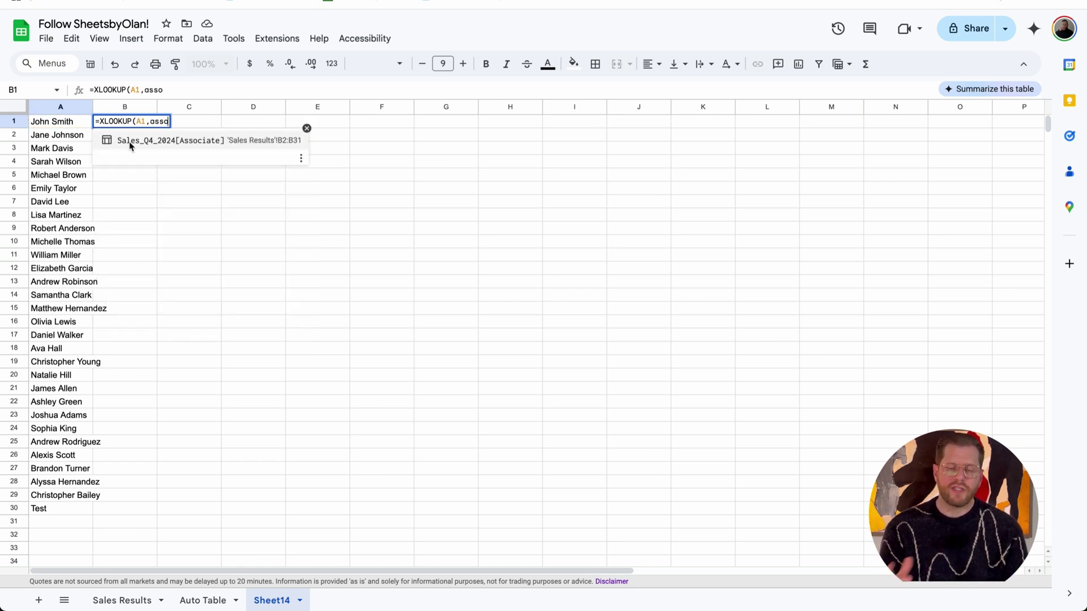
left_click(202, 145)
type(",")
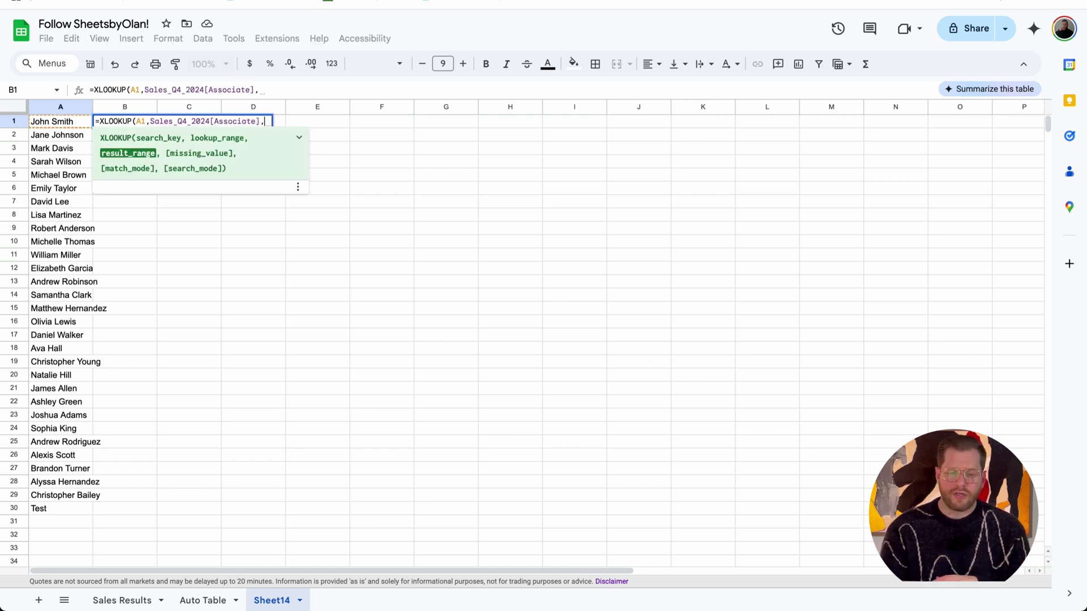
type("tot")
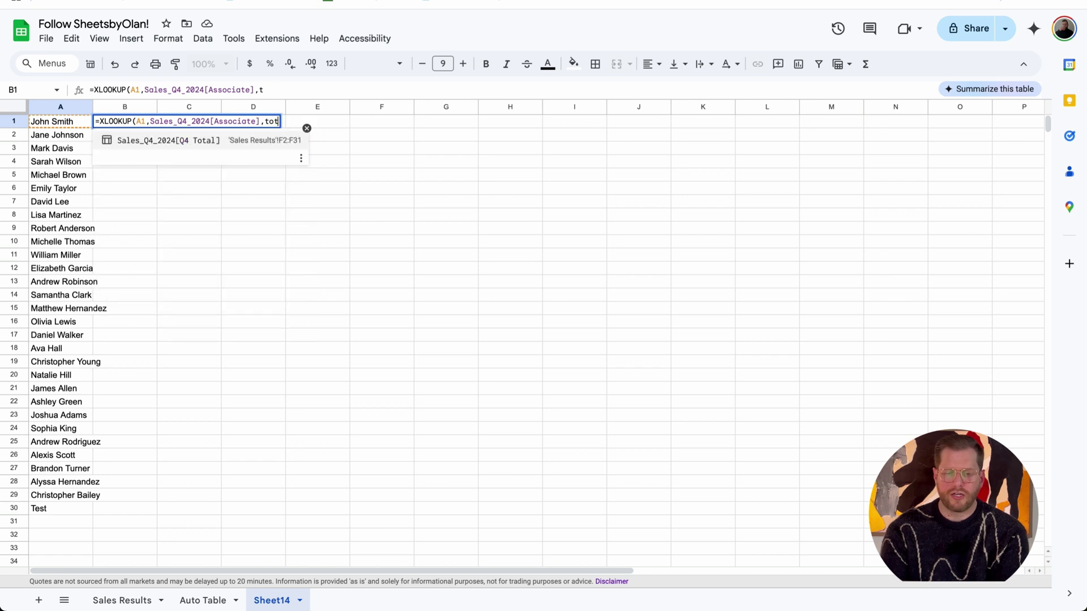
left_click(217, 141)
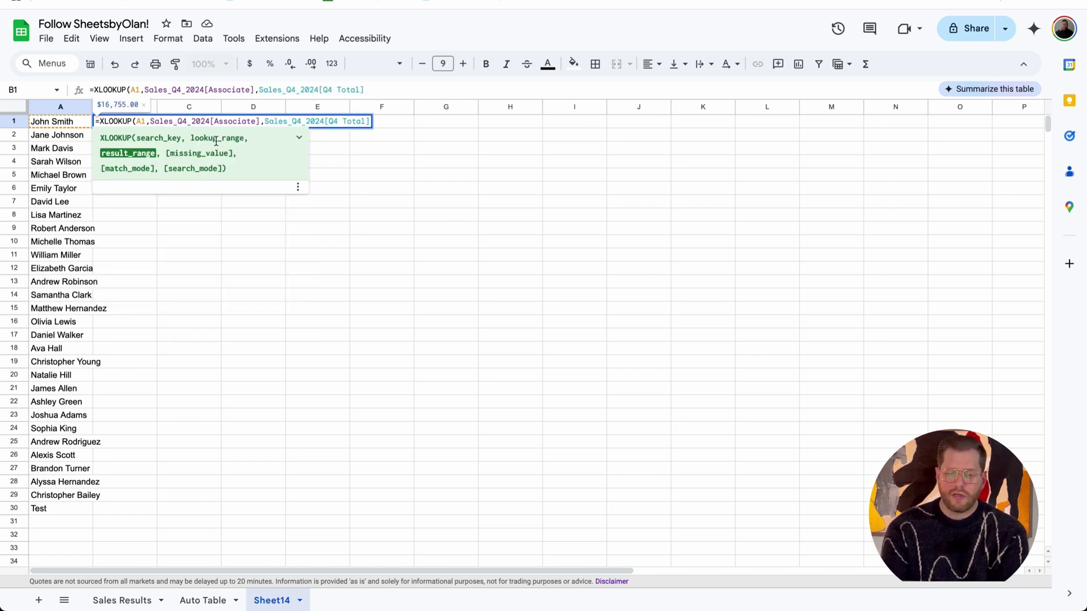
key("Return")
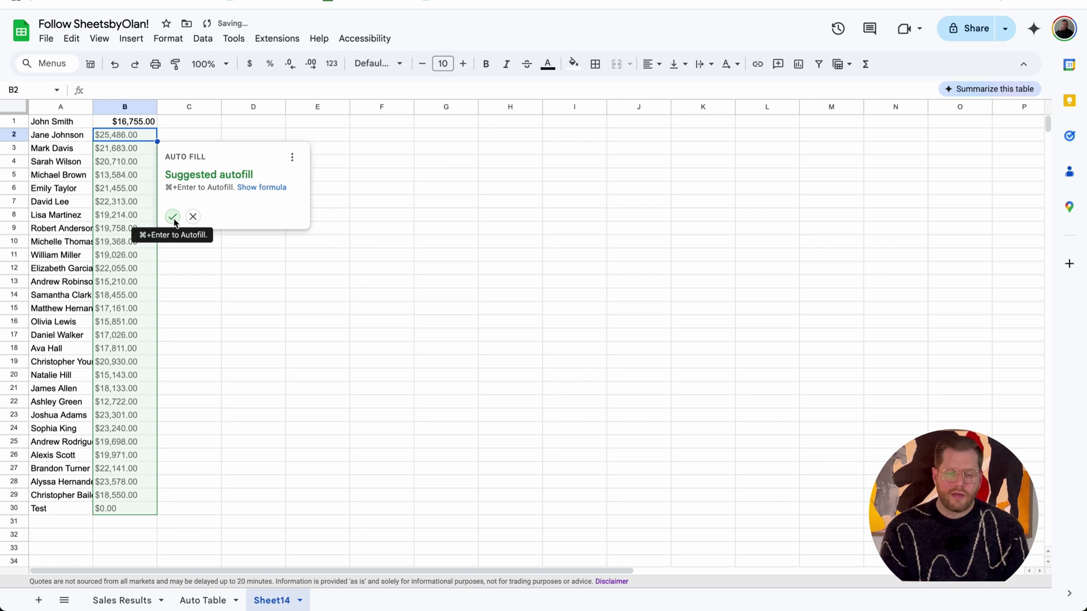
left_click(174, 218)
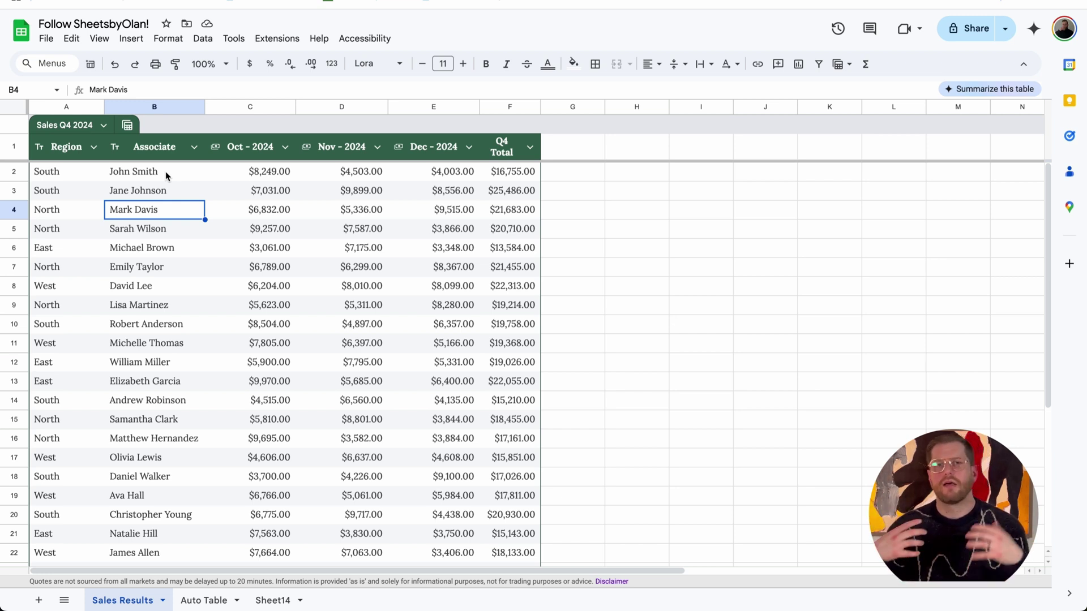
Step: In the Example Automated Task Tracker file, open the Task Tracker table's "By Task Focus" view on the Task List sheet
left_click(187, 172)
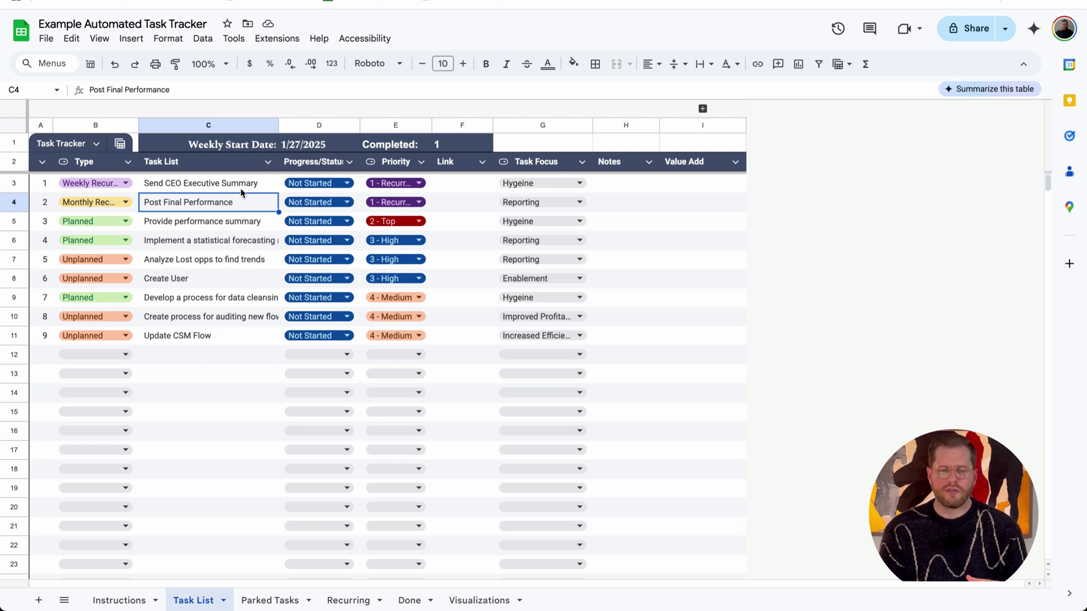
left_click(241, 191)
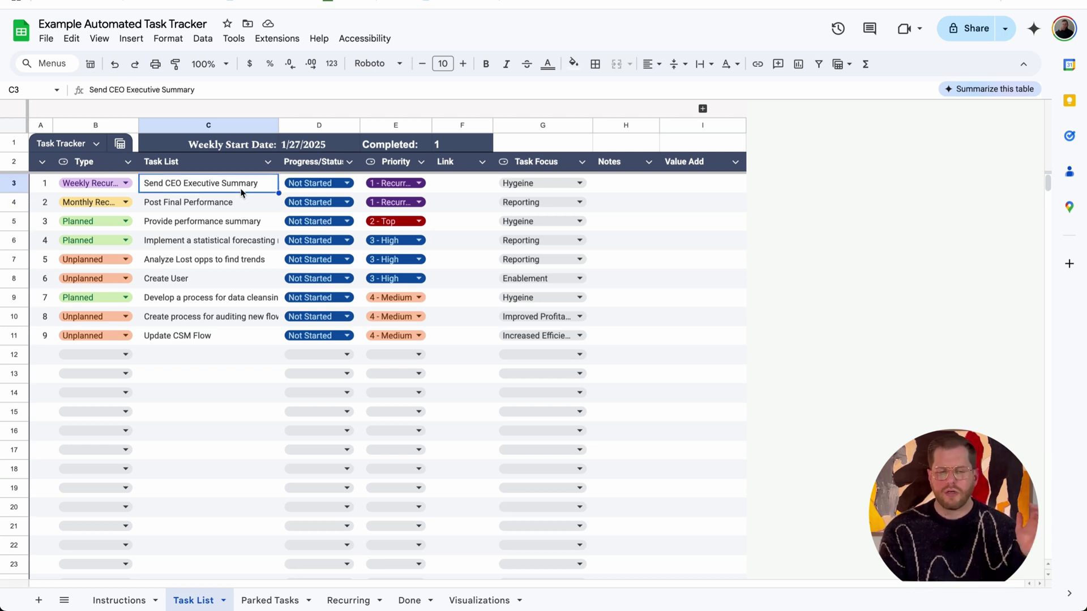
left_click(229, 204)
left_click(120, 144)
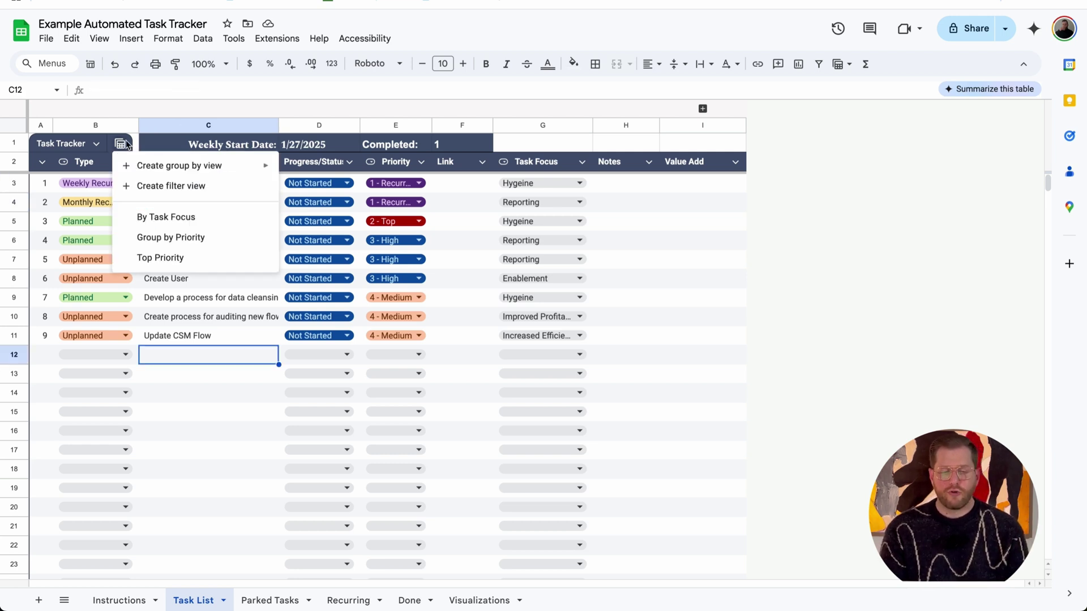
left_click(177, 218)
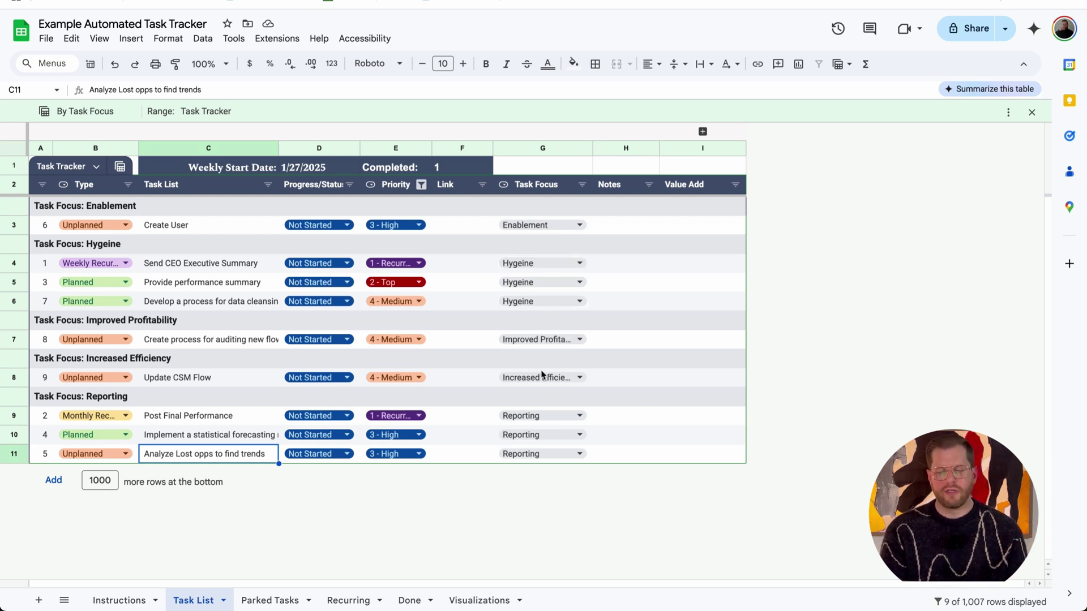
Step: Try marking the Post Final Performance task as Done within the By Task Focus view, inspect the Reporting group, and undo the status change
left_click(248, 423)
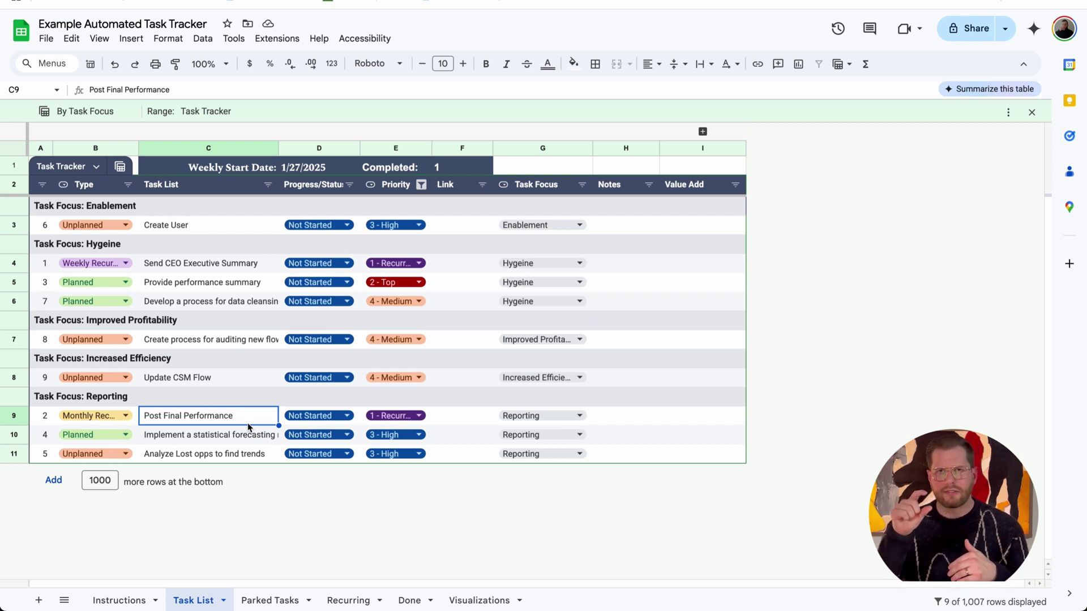
left_click(306, 419)
left_click(297, 437)
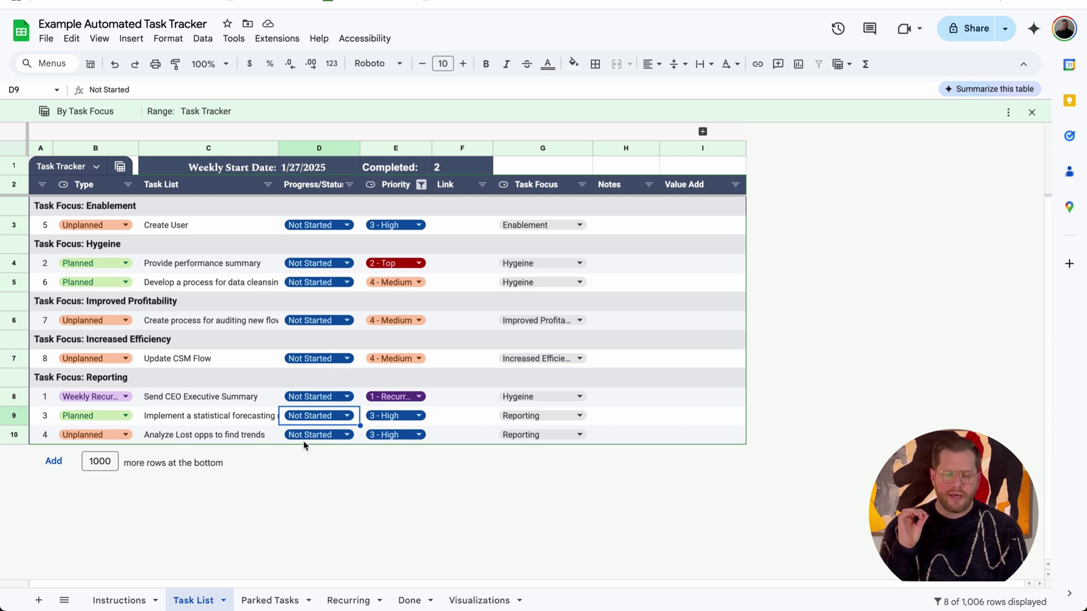
left_click(611, 403)
left_click(486, 397)
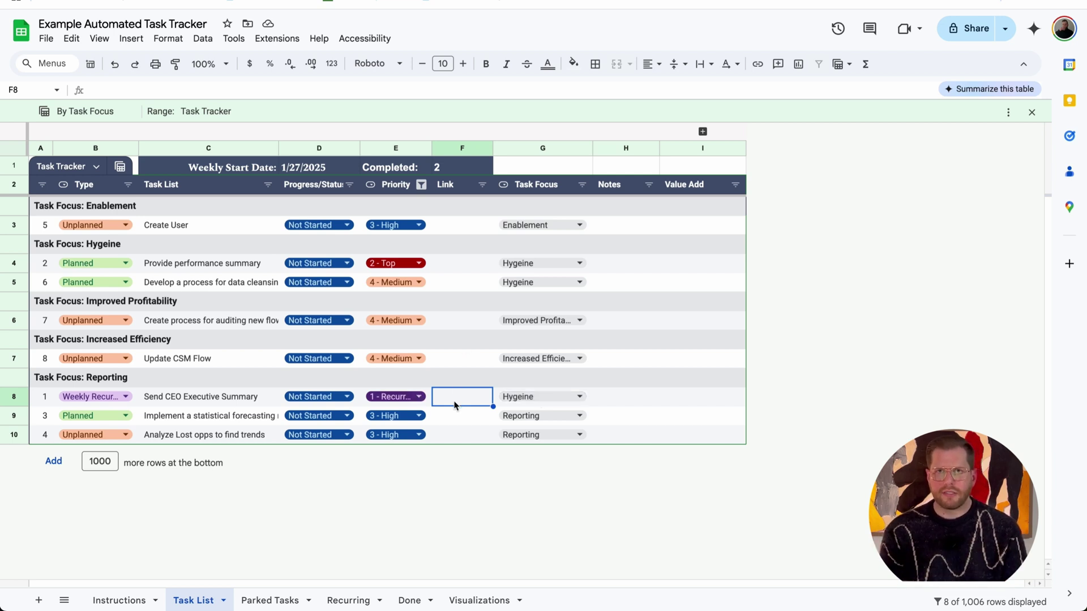
left_click(599, 400)
left_click(342, 398)
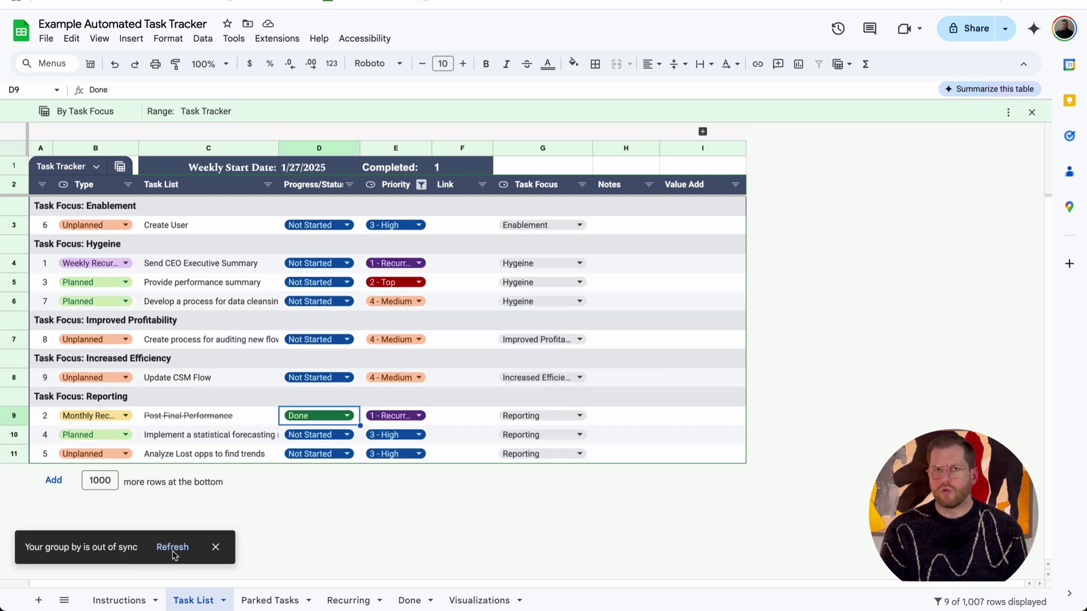
left_click(175, 551)
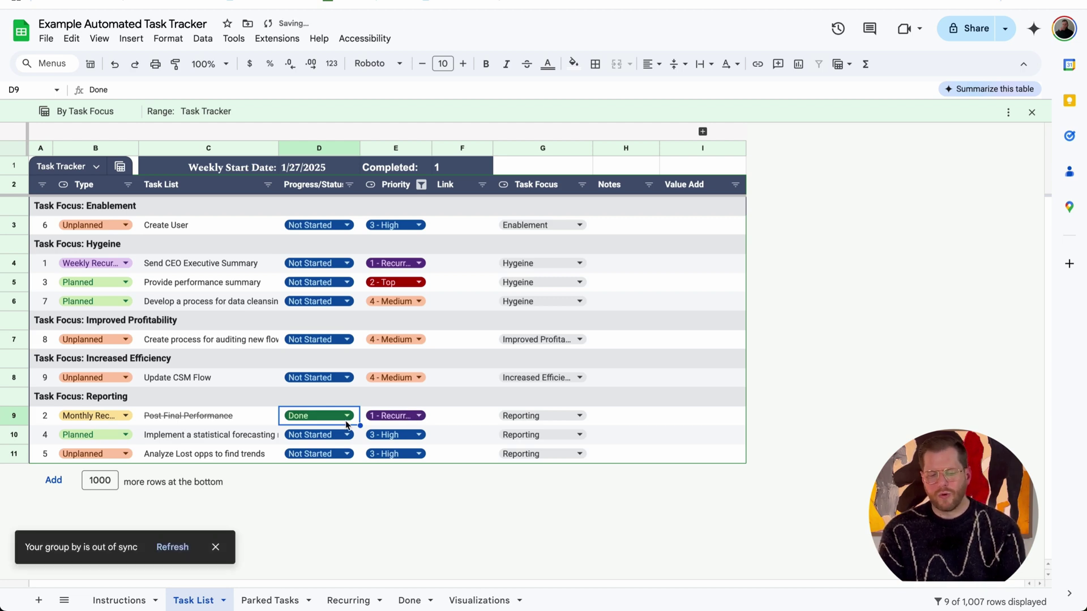
key("ctrl+z")
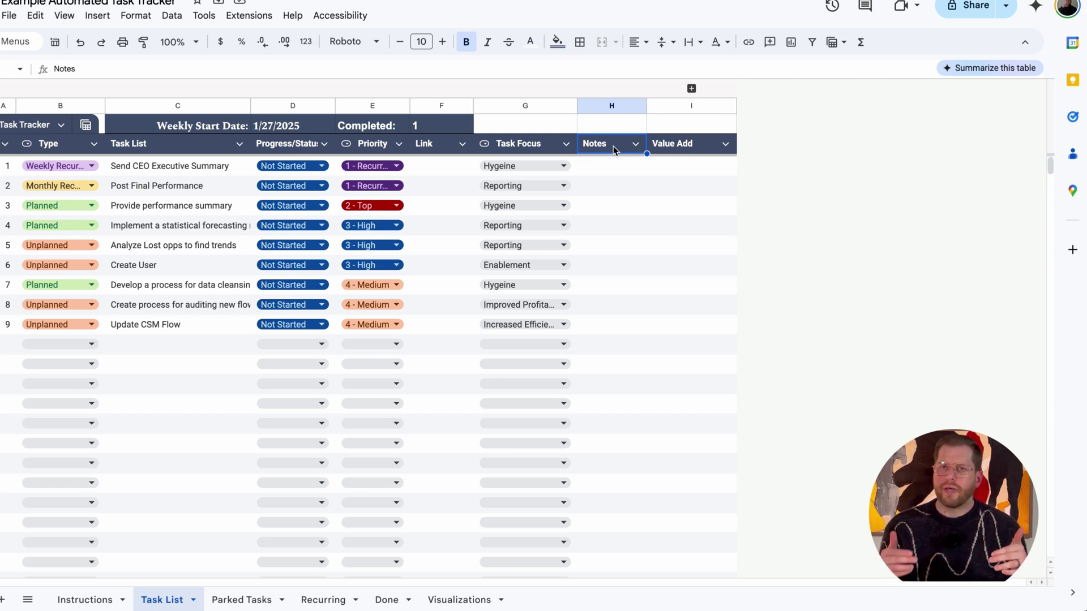
Step: On the Done sheet, examine the array formula in the Week Start header and the column's values down to the last completed task
left_click(388, 601)
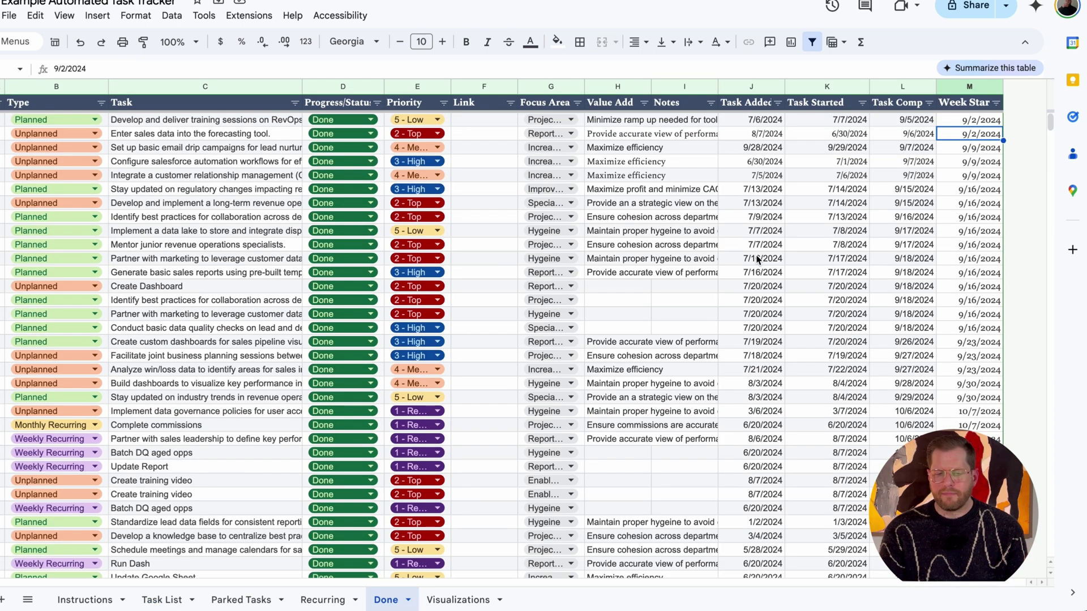
left_click(976, 103)
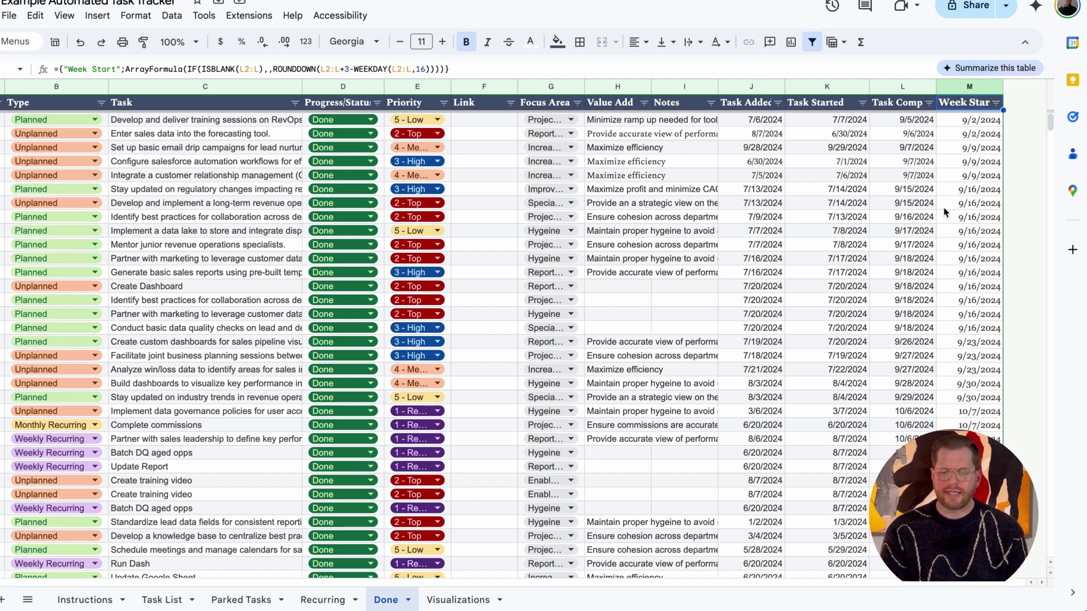
scroll(944, 212, "down", 20)
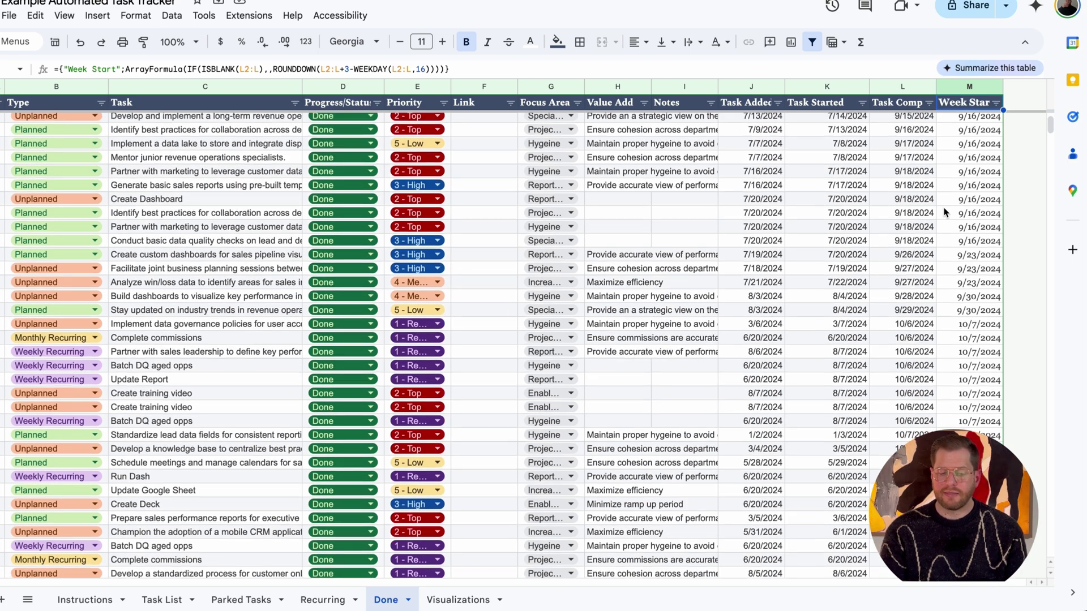
scroll(944, 213, "down", 15)
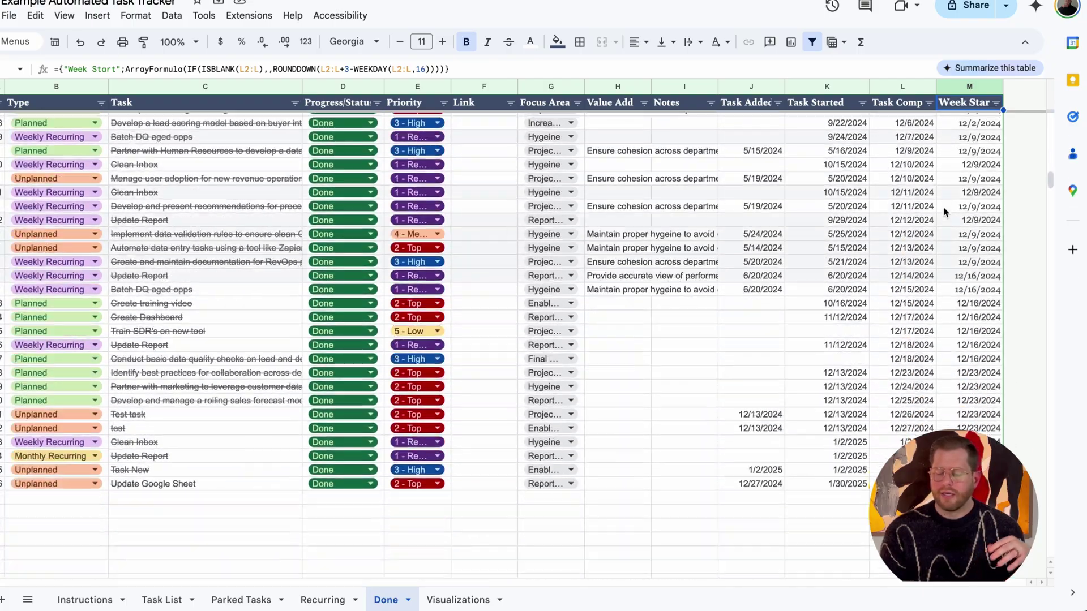
left_click(981, 236)
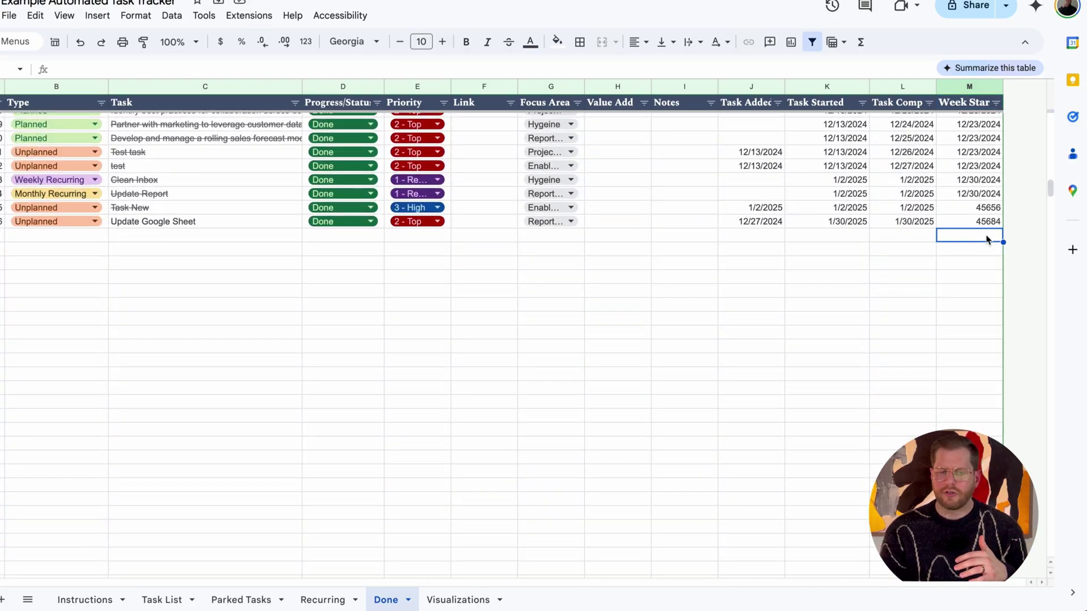
scroll(982, 238, "up", 20)
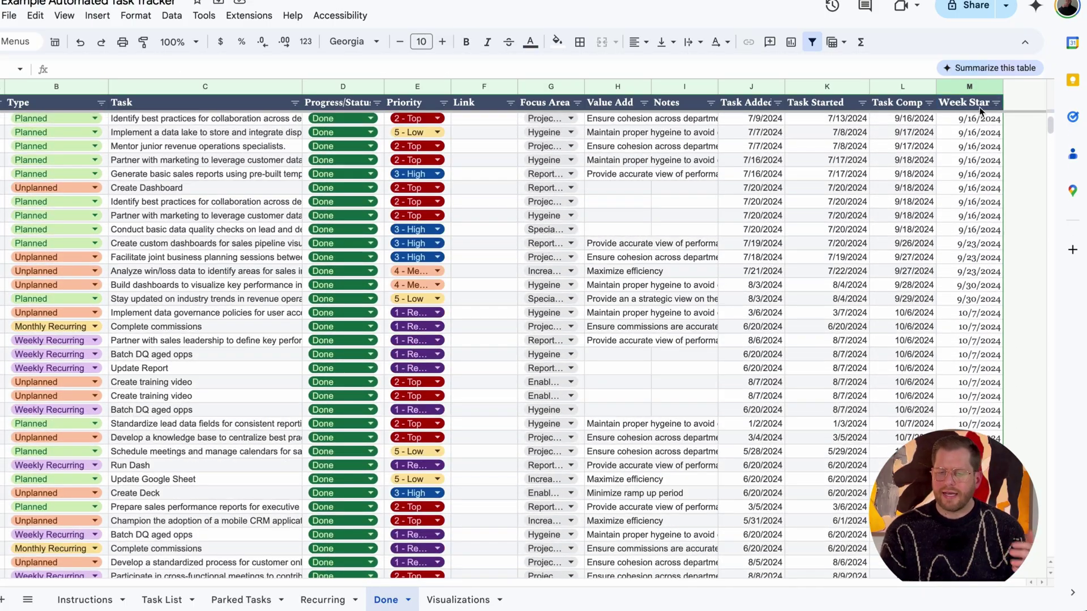
left_click(979, 107)
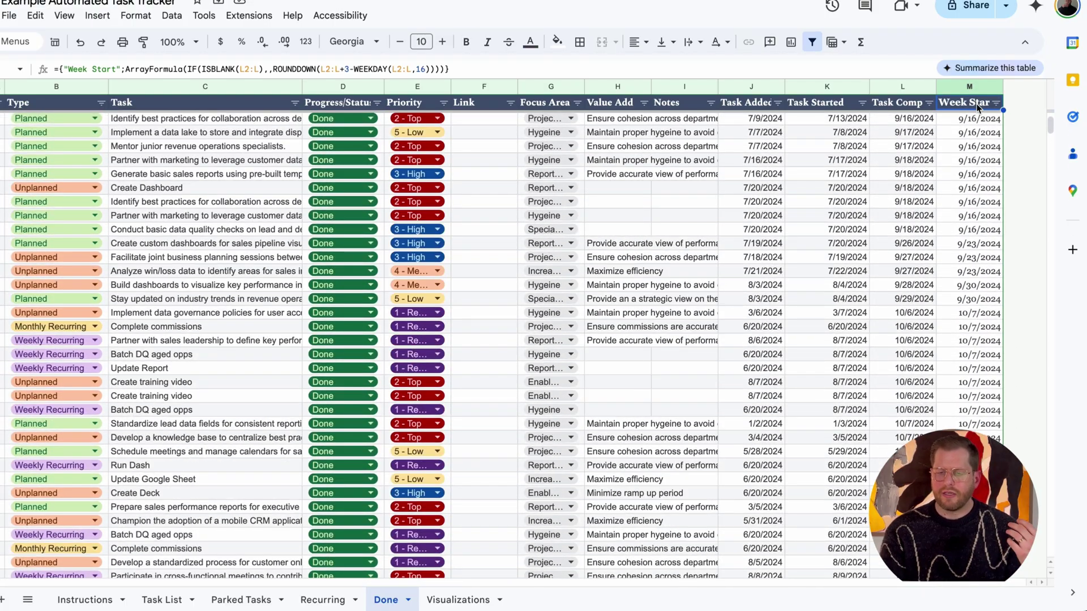
scroll(977, 107, "up", 3)
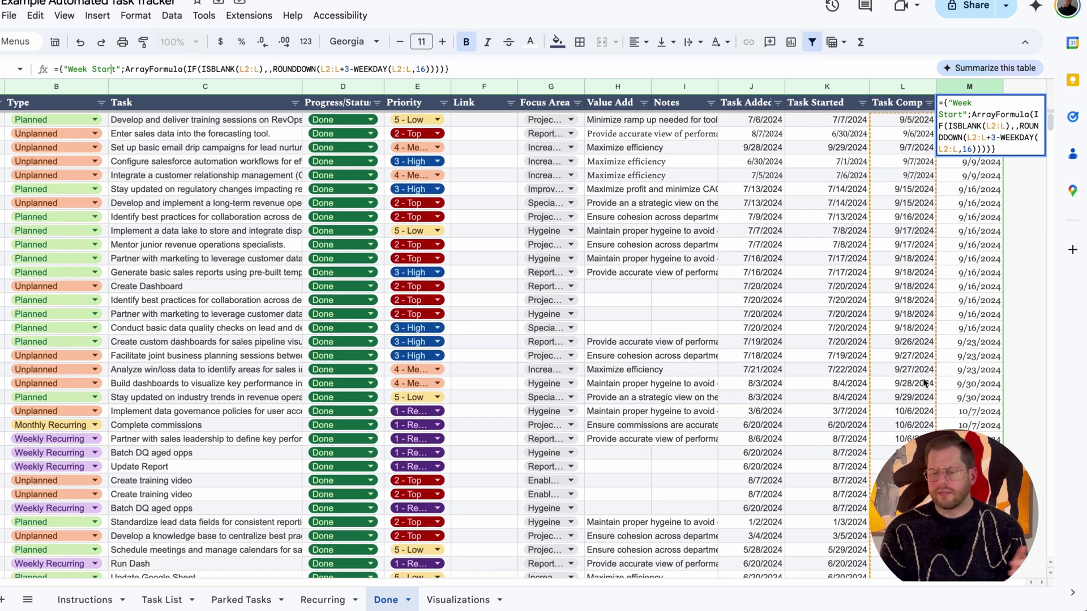
left_click(985, 359)
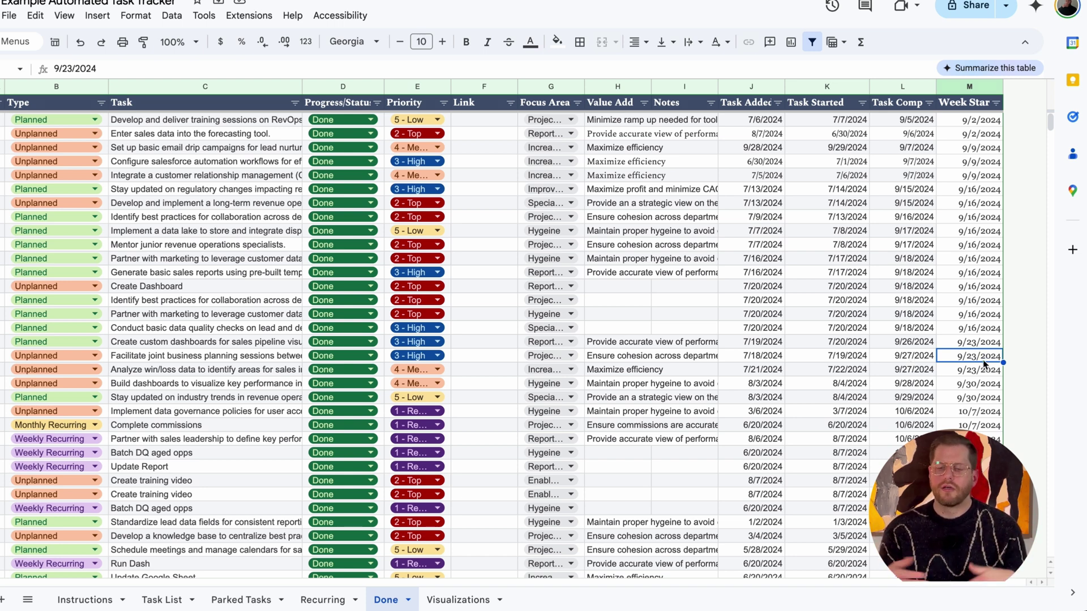
Step: View the weekly and monthly completed-task charts on the Visualizations sheet, then return to the Done sheet
left_click(483, 599)
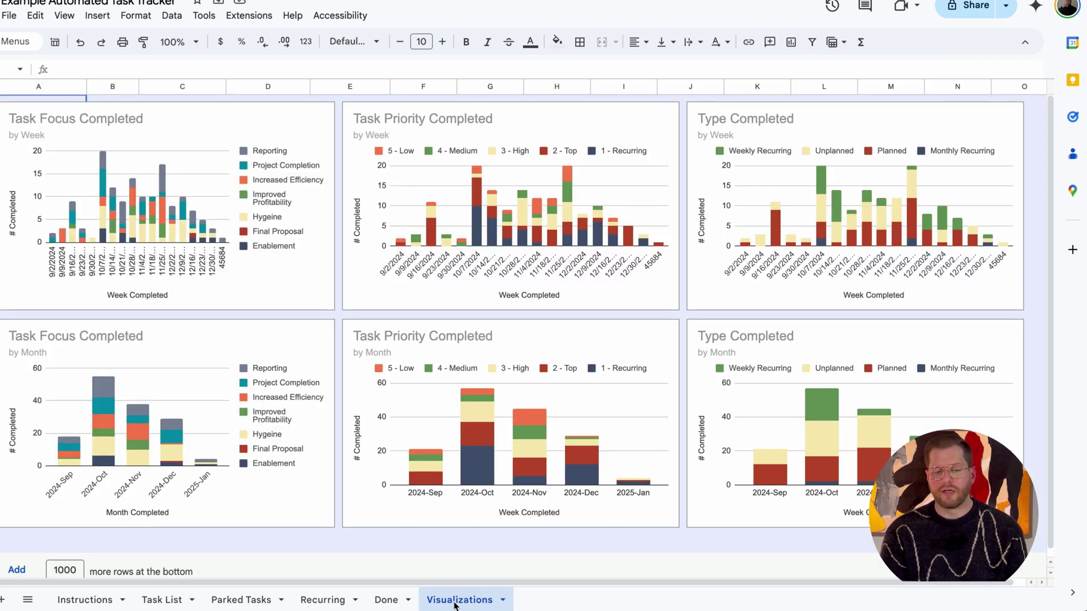
left_click(375, 600)
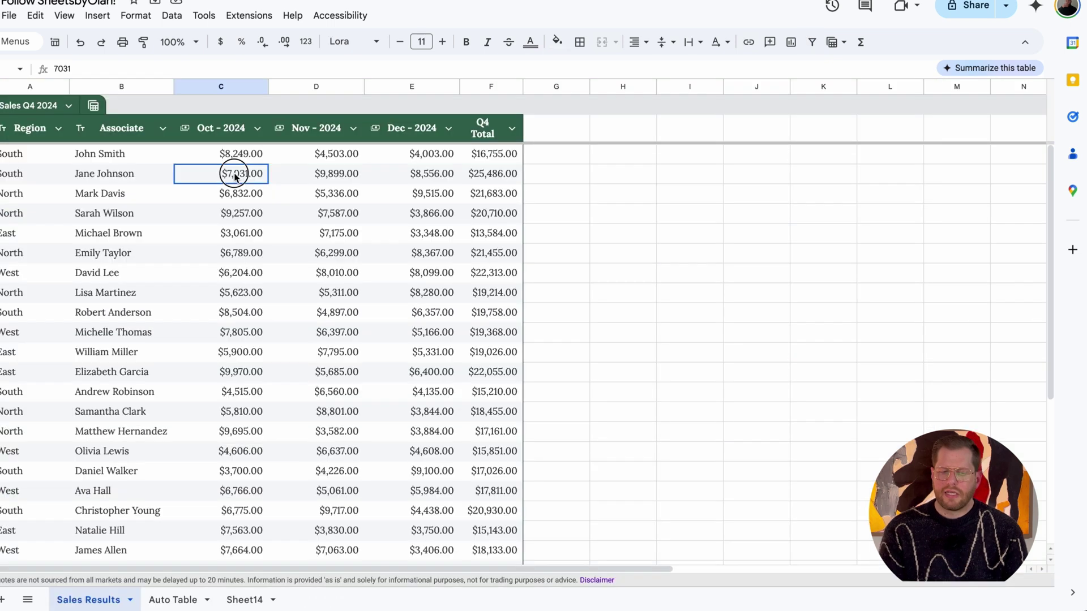
Step: In the Sales Results file, copy seven rows of Oct–Dec values, starting from the Sales Q4 2024 table's second data row, into columns I to K
left_click_drag(237, 174, 390, 304)
key("ctrl+c")
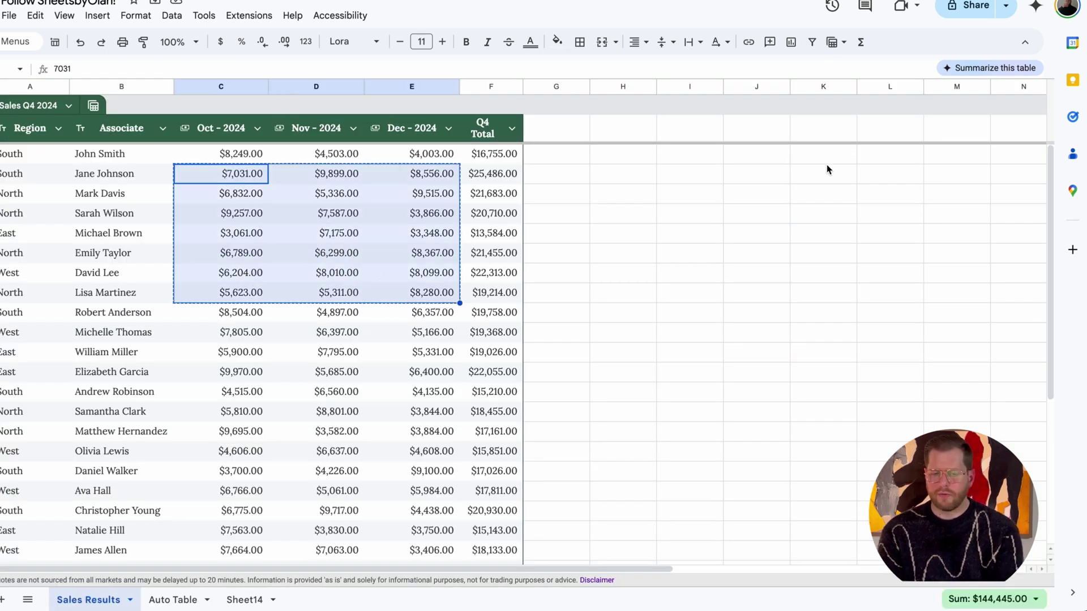
left_click(749, 181)
left_click(700, 200)
key("ctrl+v")
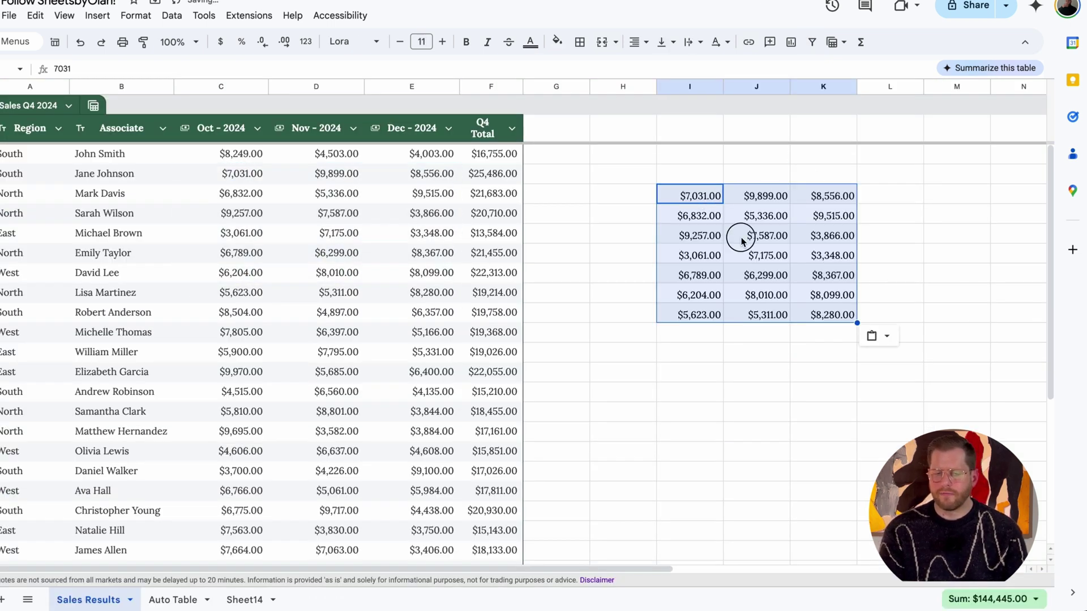
Step: Try to convert the pasted values in columns I to K into a table with their copied formatting still applied
left_click(742, 235)
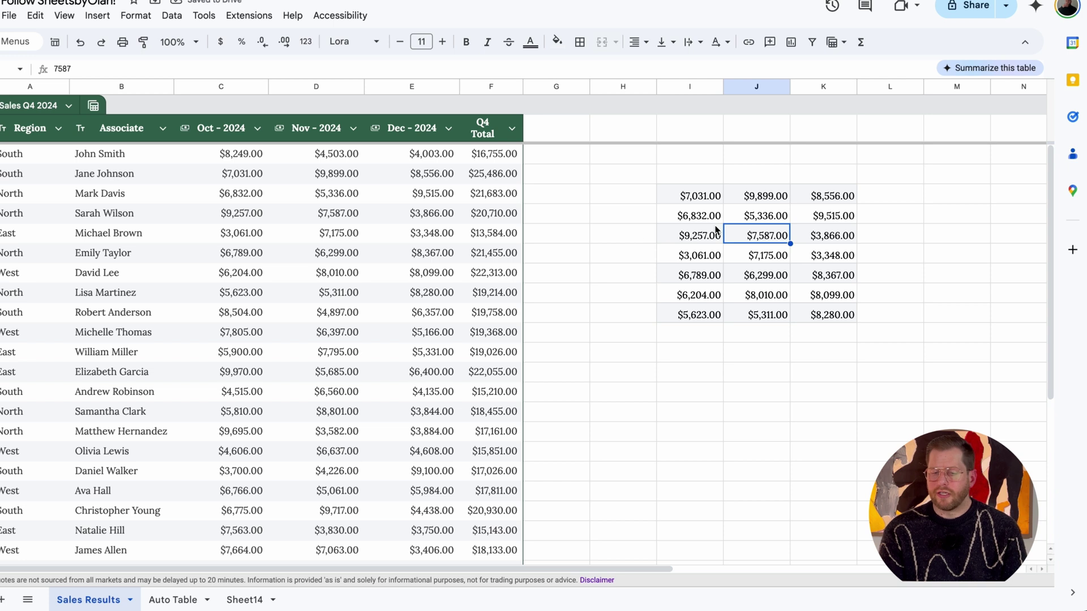
left_click(700, 199)
left_click(837, 315, "shift")
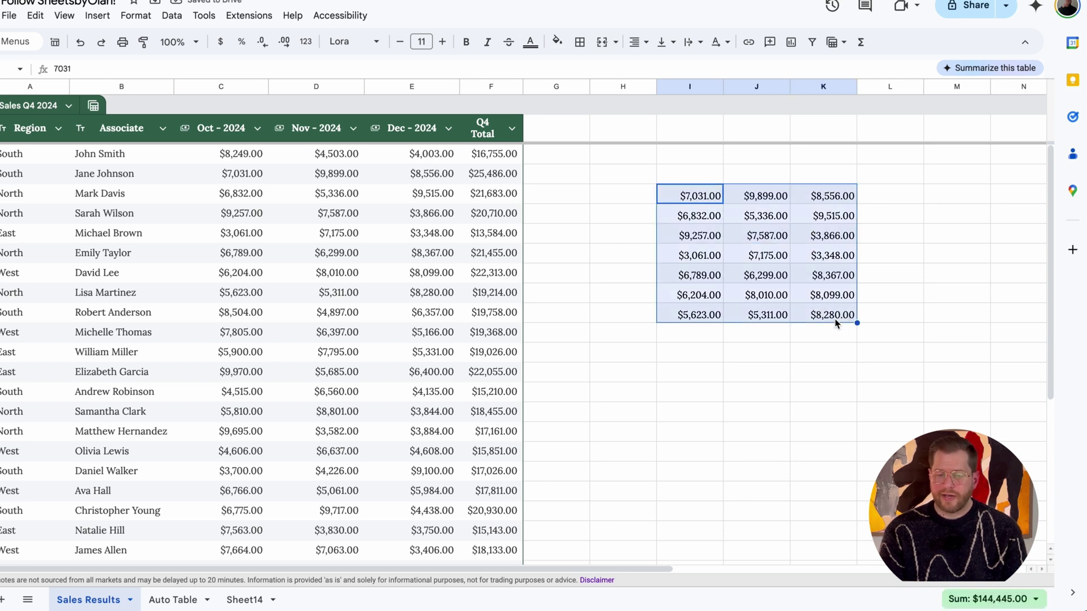
left_click(131, 17)
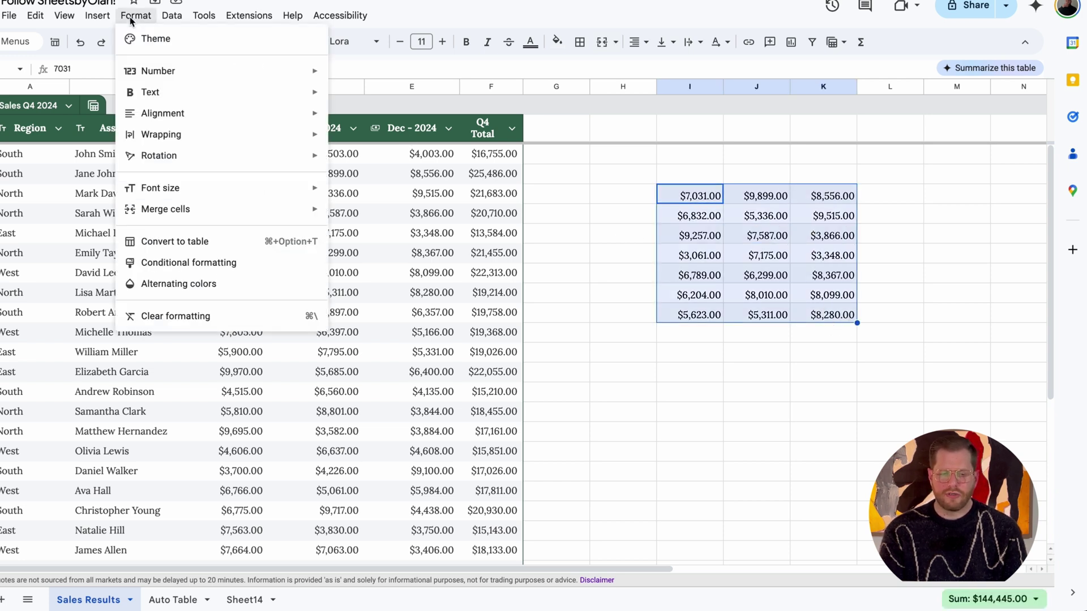
left_click(175, 243)
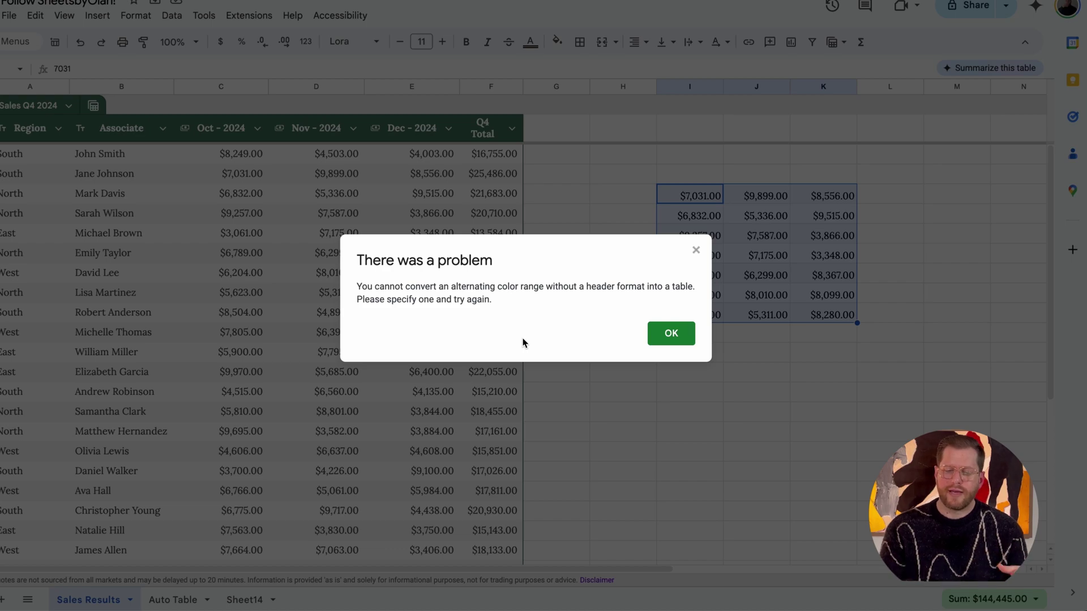
left_click(670, 333)
Step: Clear the formatting from the pasted values and the surrounding blank cells in columns I to L
left_click(700, 177)
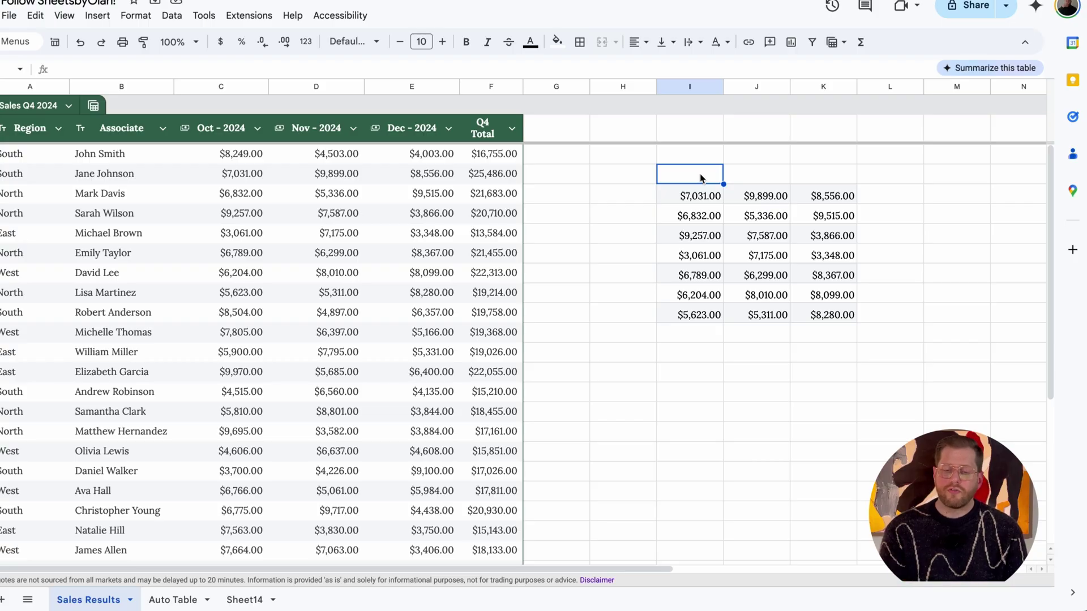
left_click(885, 433, "shift")
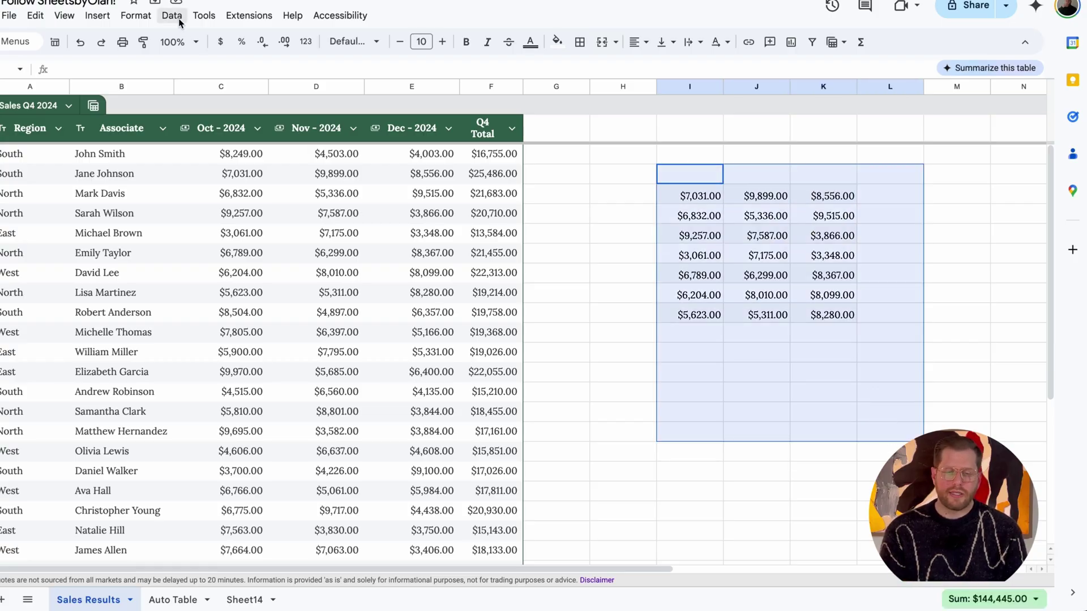
left_click(136, 16)
left_click(189, 315)
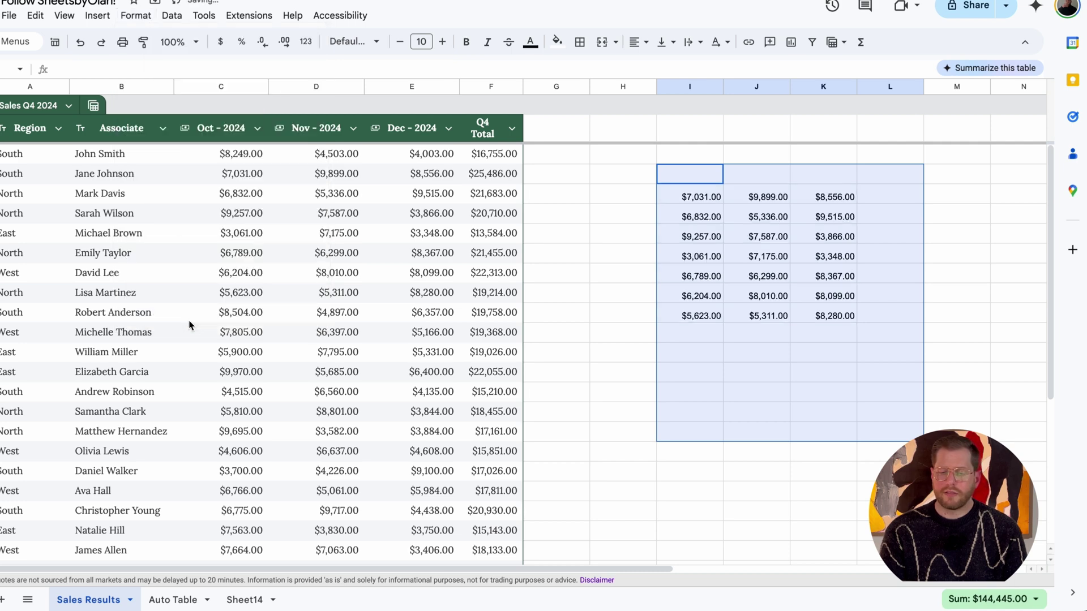
Step: Convert the seven rows of pasted values in columns I to K into a table
left_click_drag(702, 196, 829, 321)
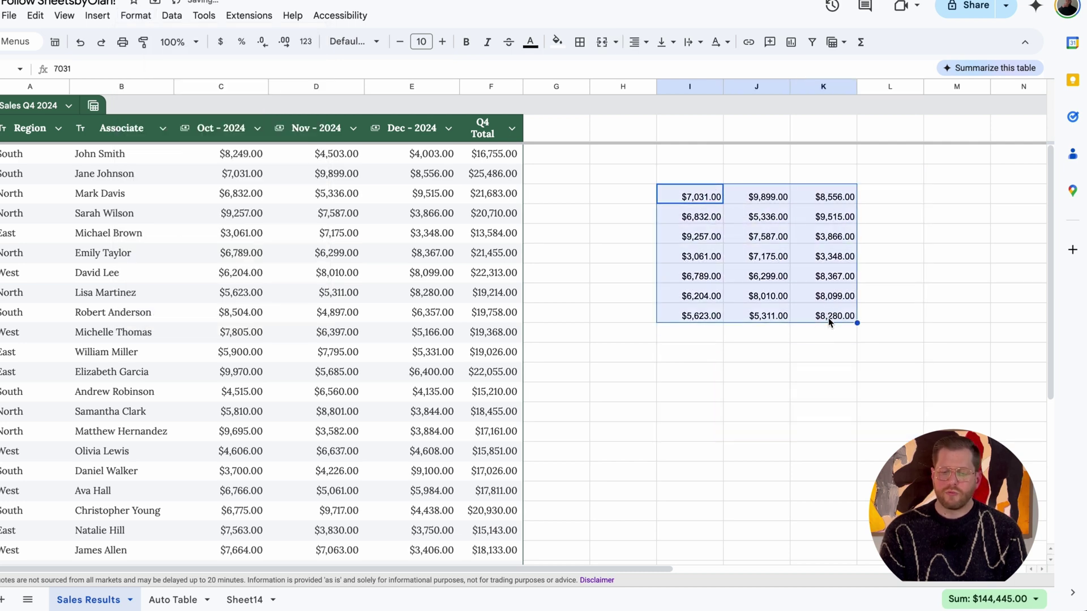
left_click(142, 19)
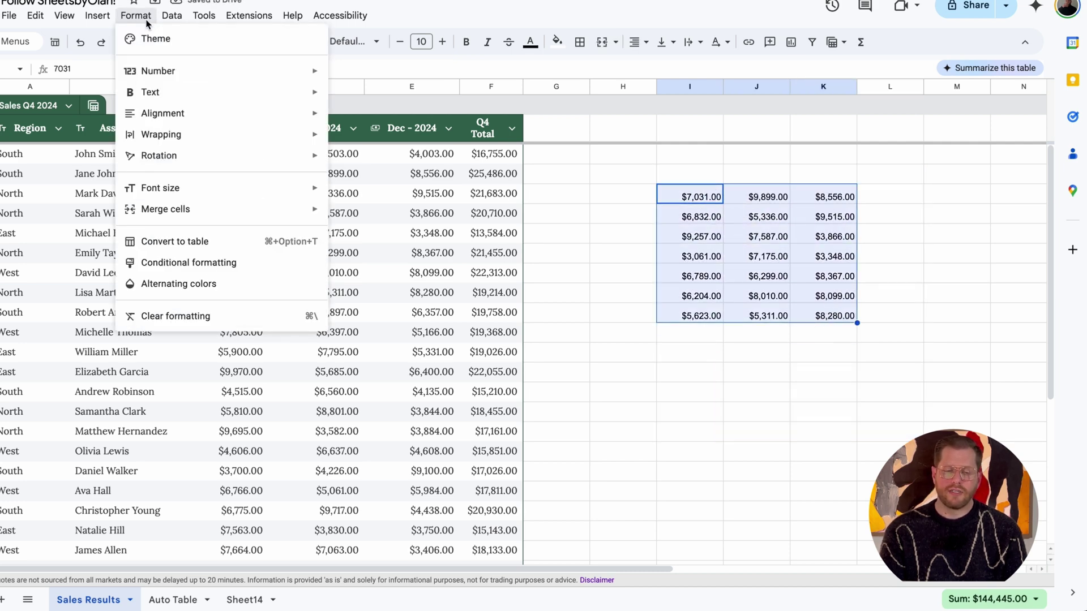
left_click(175, 241)
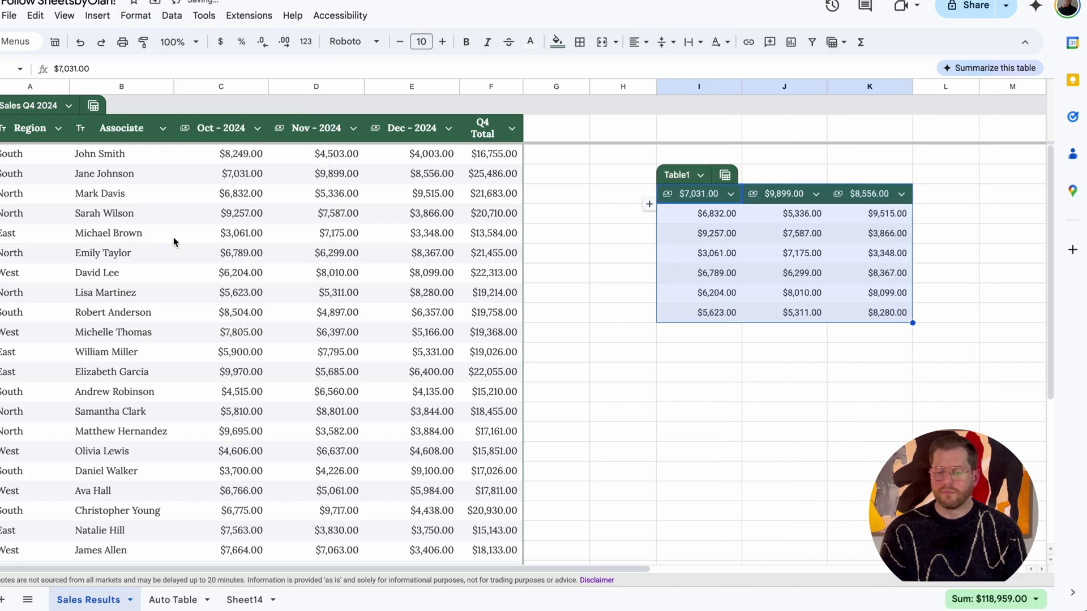